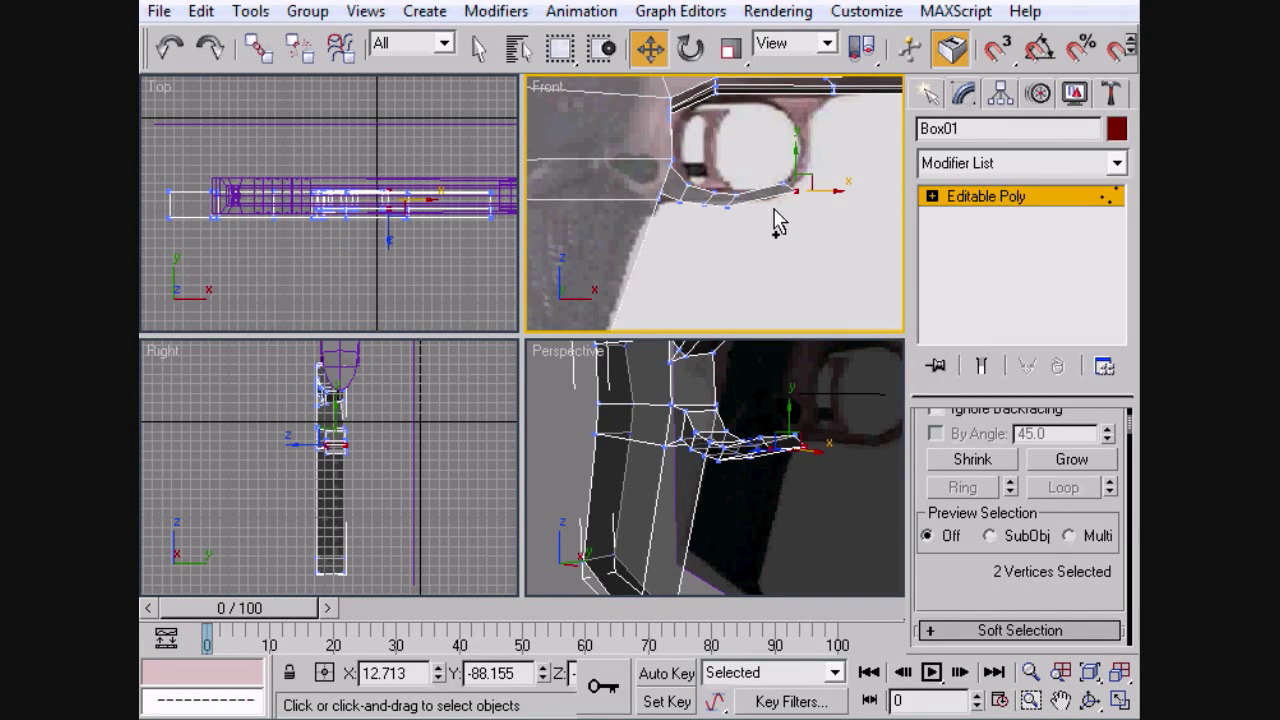
Adjust the trigger guard's lower vertices to the reference outline and extrude its end polygon twice with a height of 22.21.
drag(762, 211, 749, 176)
click(713, 211)
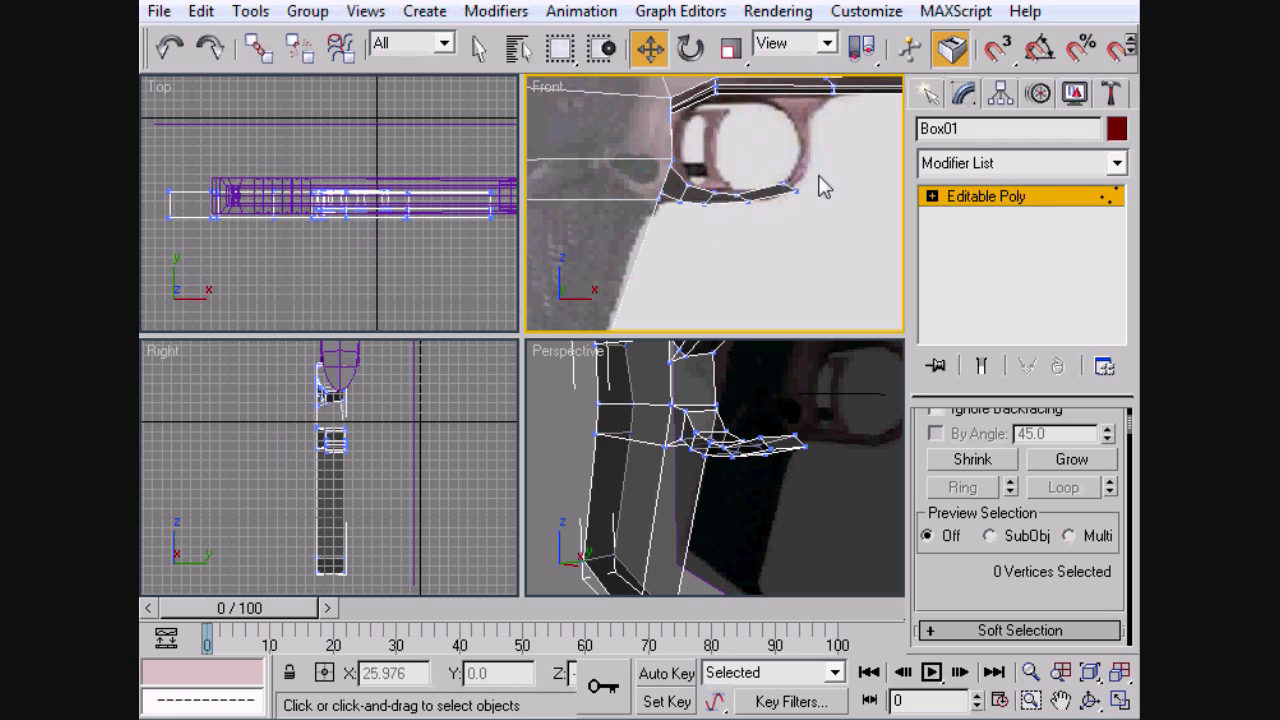
key(4)
click(754, 184)
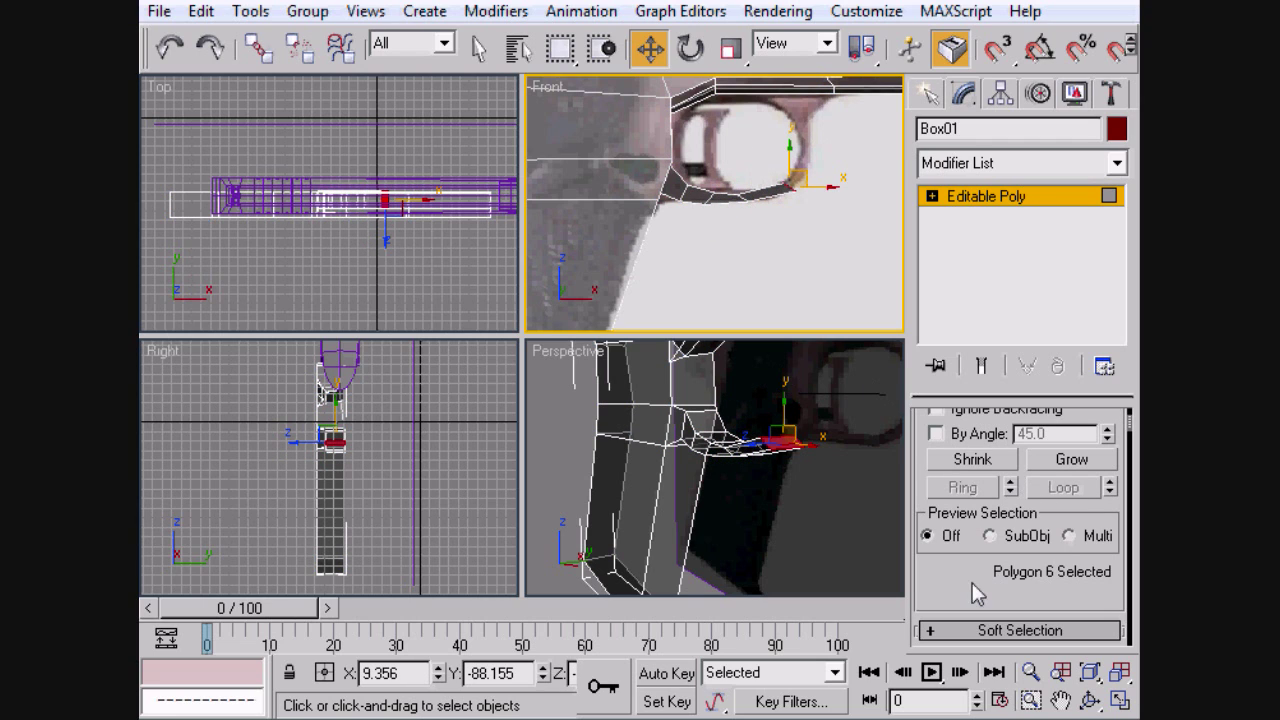
drag(978, 593, 946, 486)
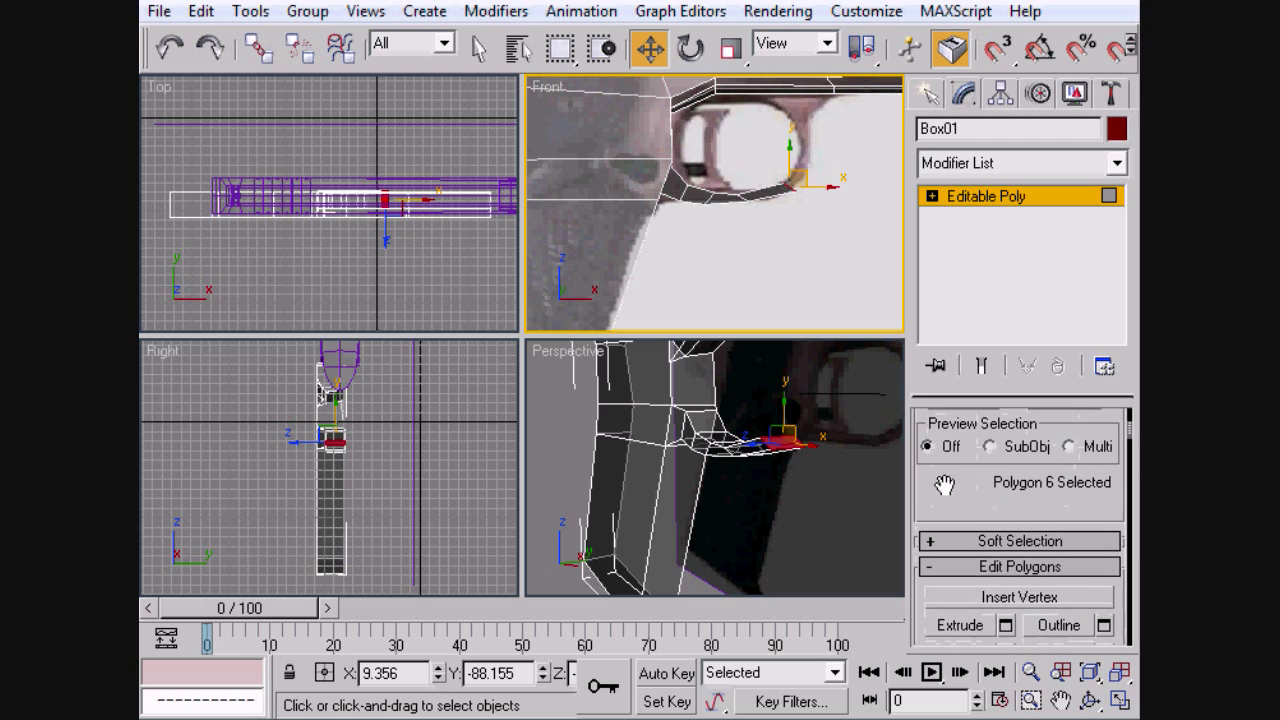
click(1006, 622)
click(566, 402)
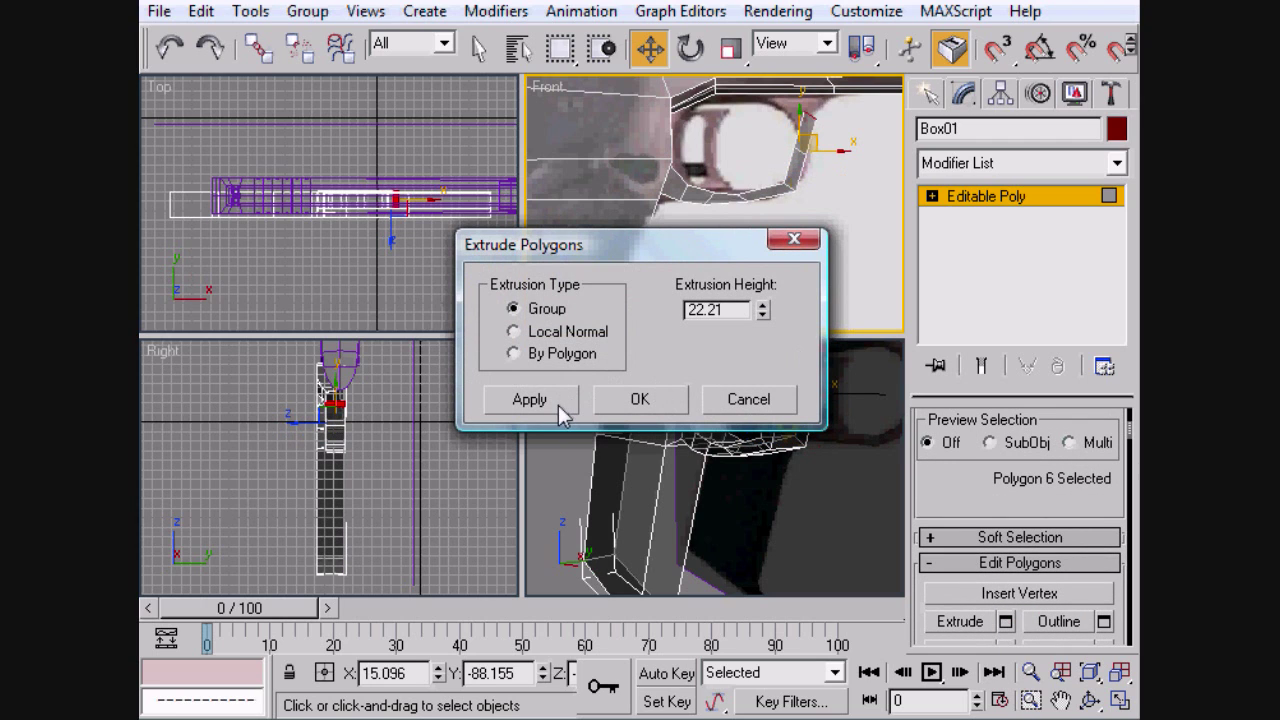
click(640, 399)
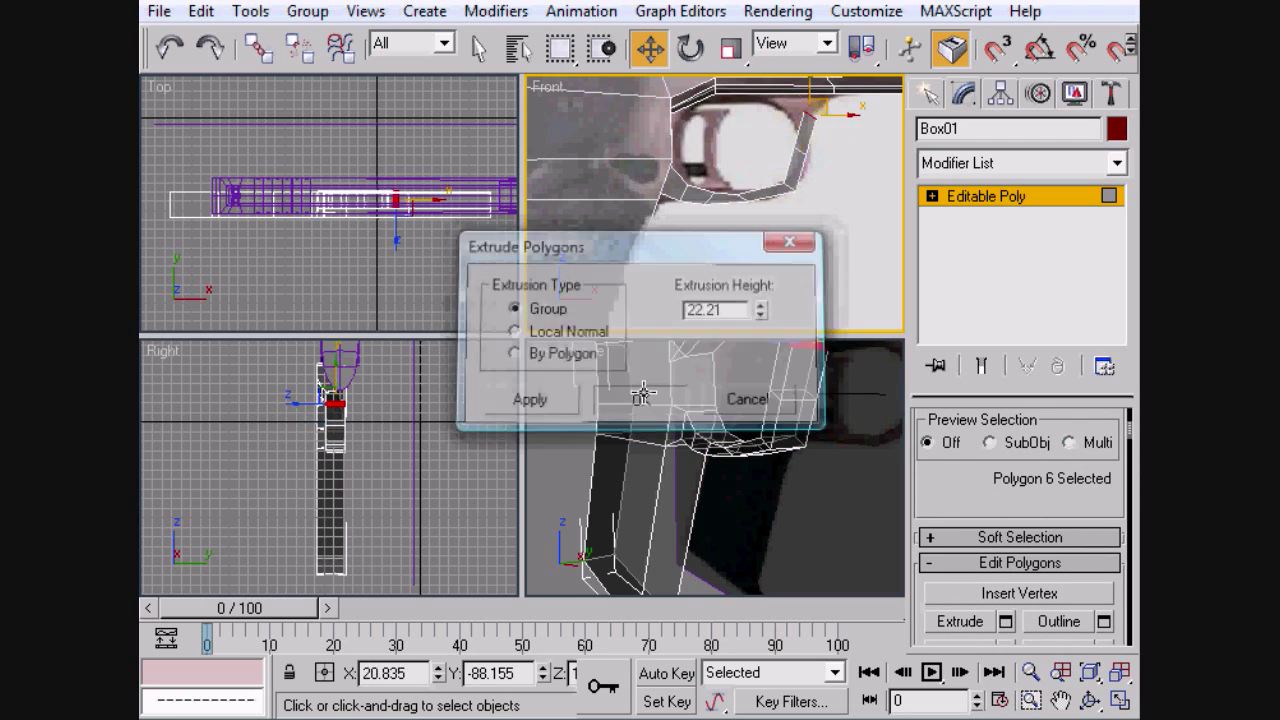
Move the vertices of the newly extruded trigger guard segments to follow the front curve of the guard in the reference image.
key(1)
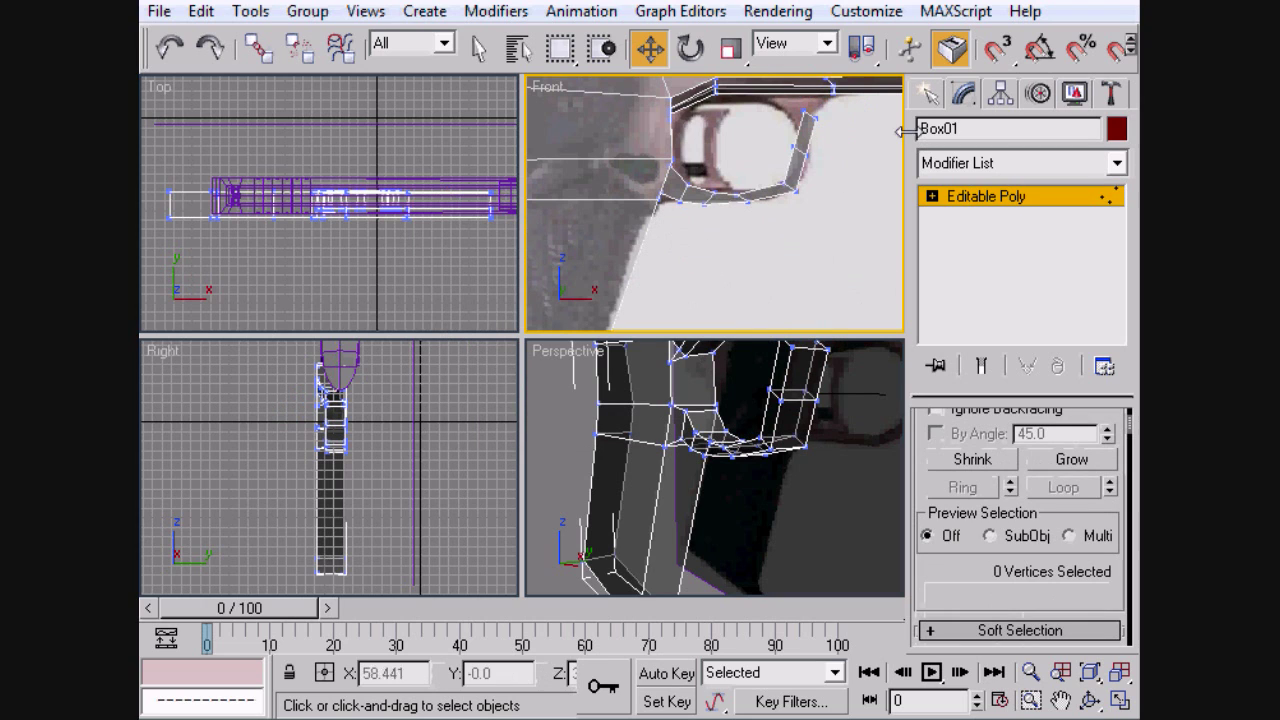
drag(820, 160, 802, 124)
click(852, 112)
click(800, 148)
key(z)
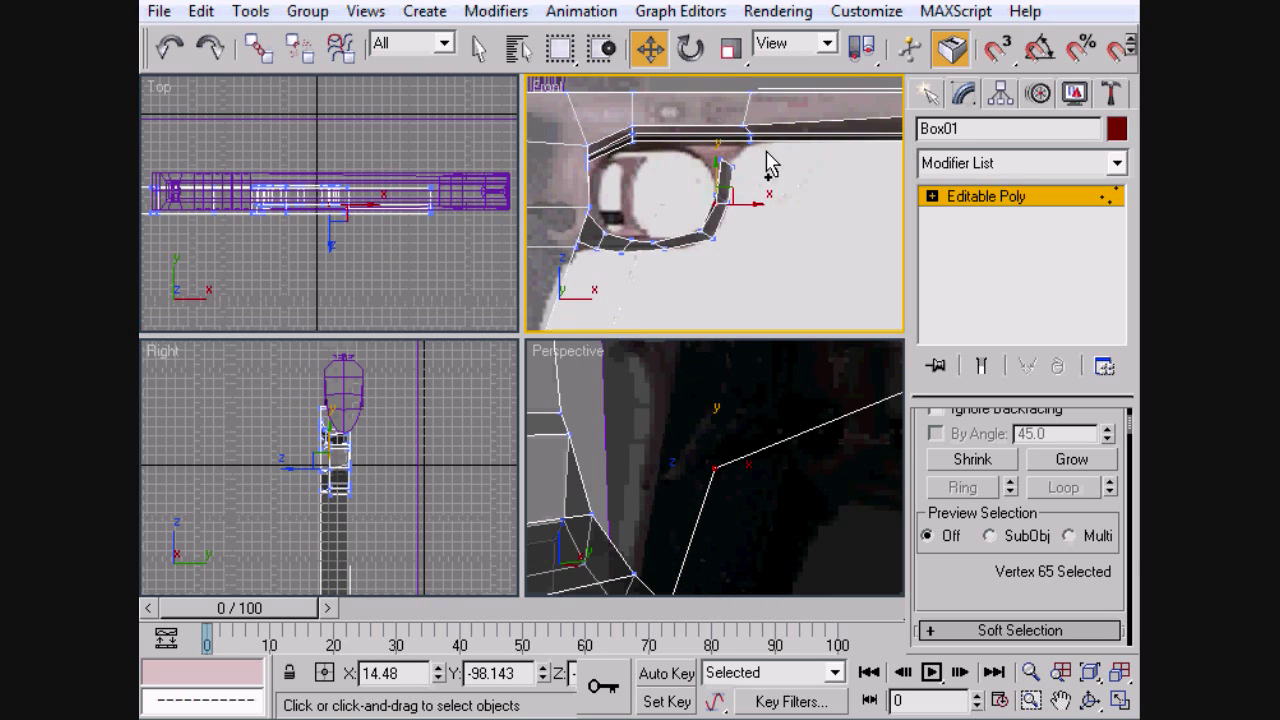
middle_drag(732, 180, 740, 177)
scroll(740, 177, up, 6)
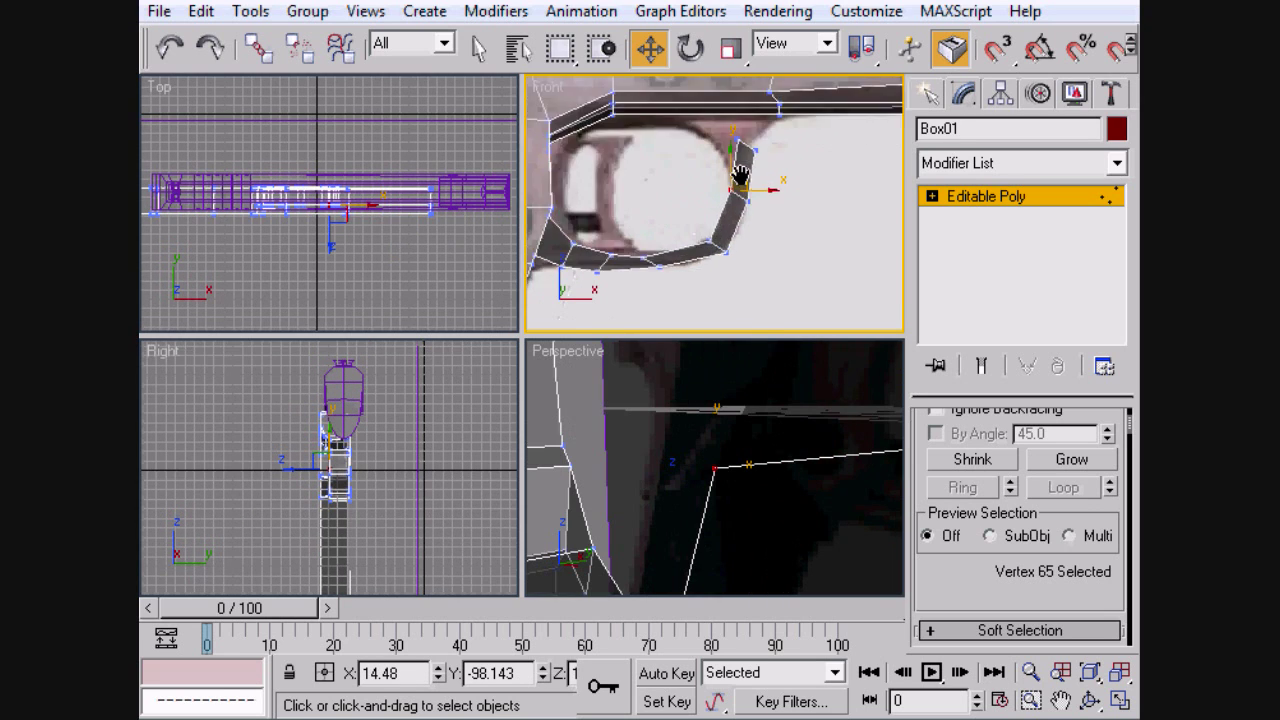
drag(735, 150, 759, 163)
click(868, 185)
Examine the frame's underside above the open end of the trigger guard and pick out the polygon facing it.
middle_drag(876, 202, 870, 266)
alt+middle_drag(818, 183, 764, 247)
key(4)
click(797, 240)
scroll(764, 240, up, 4)
key(f)
alt+middle_drag(752, 194, 746, 263)
scroll(746, 263, up, 3)
scroll(745, 262, up, 3)
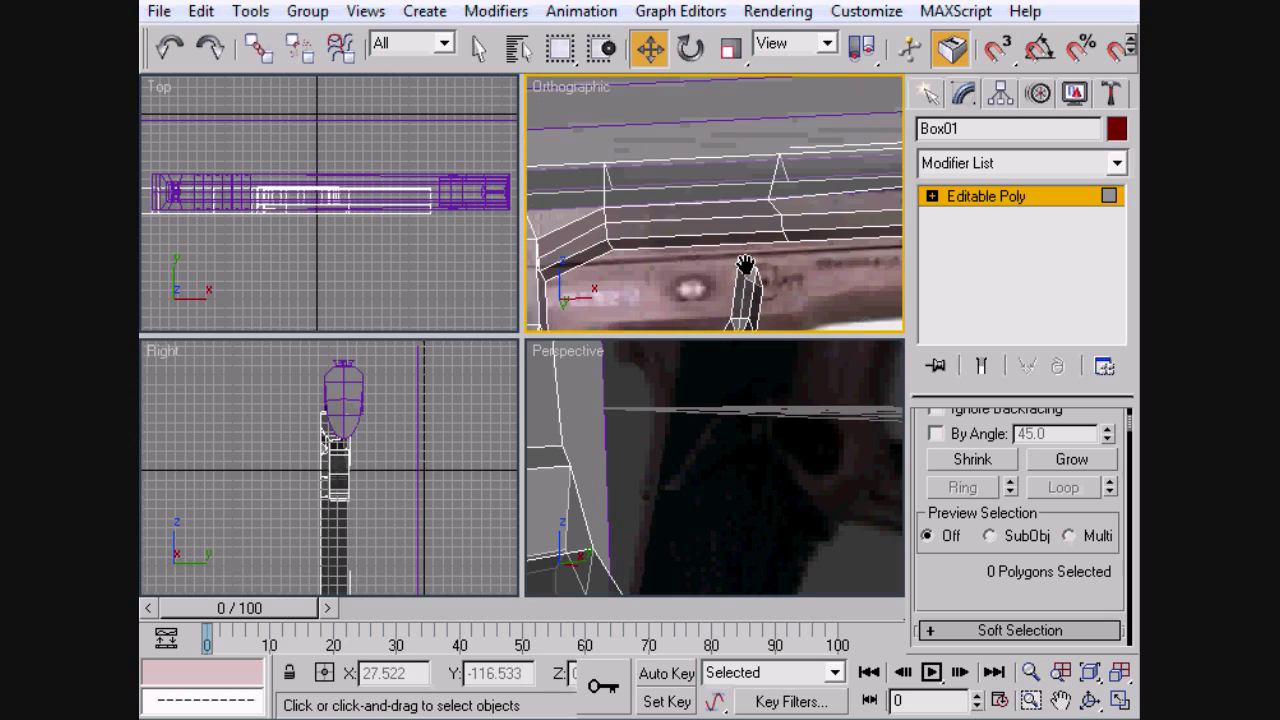
click(737, 240)
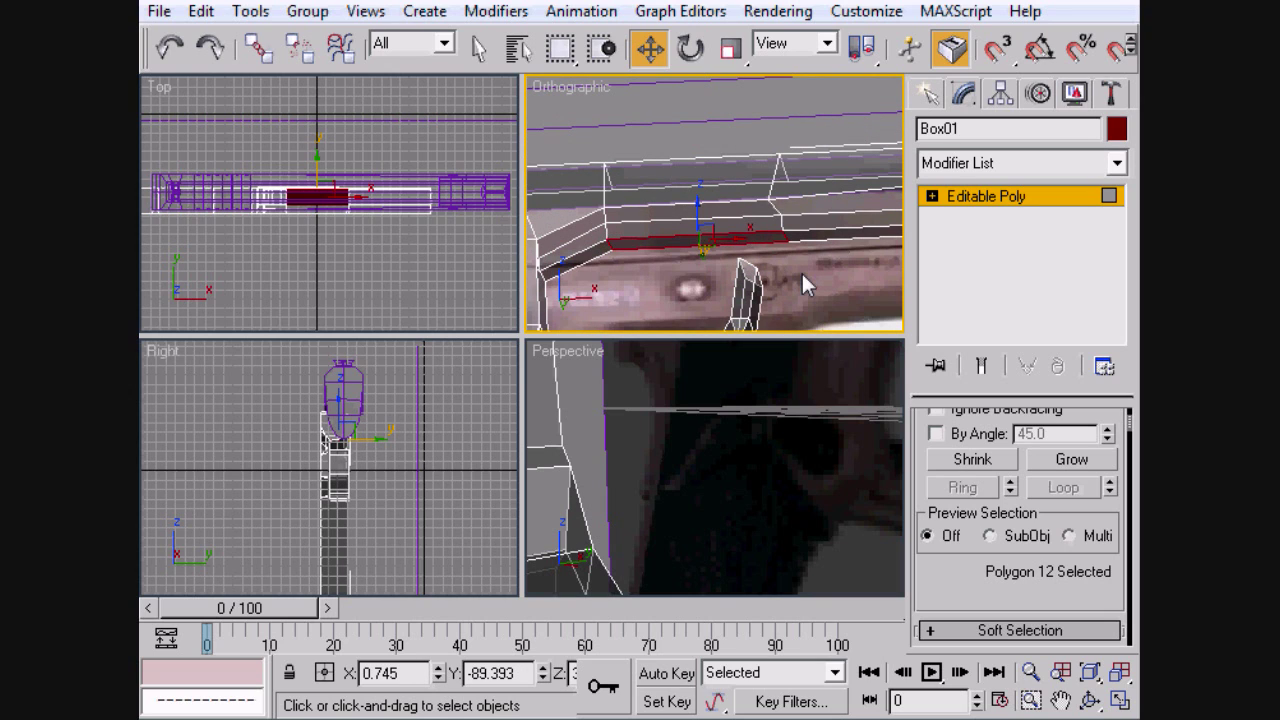
key(f)
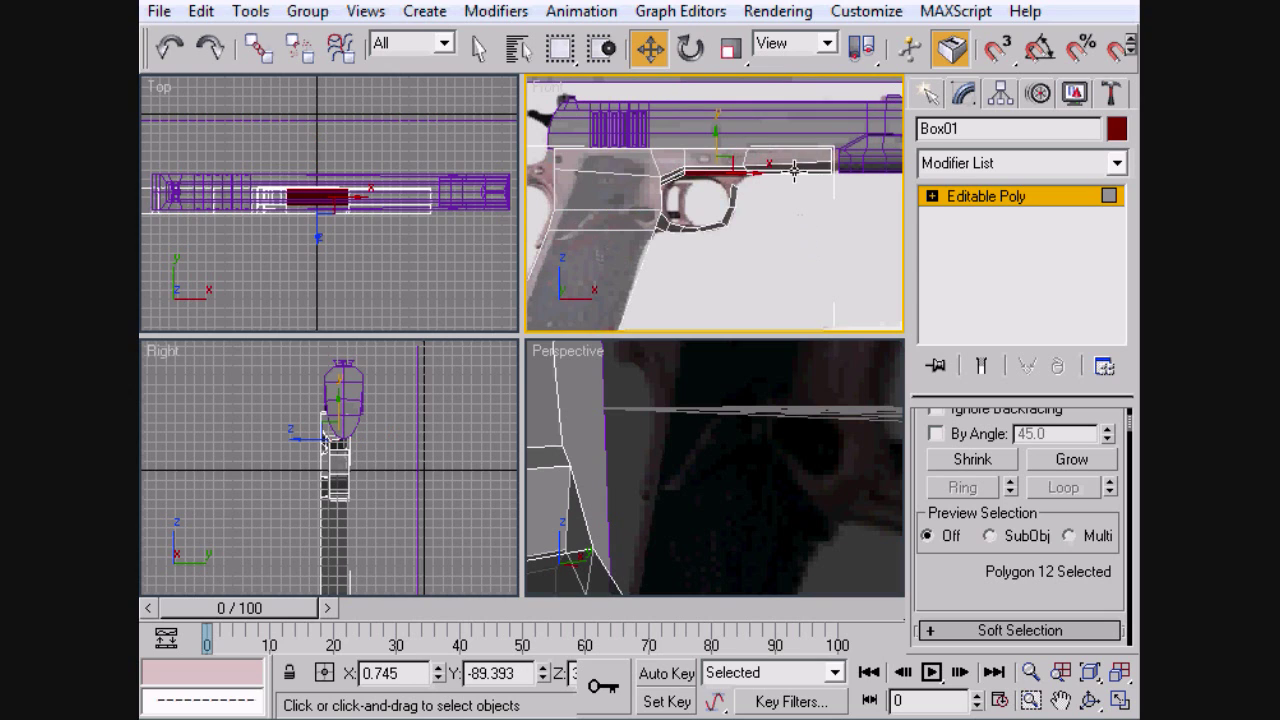
scroll(777, 229, up, 5)
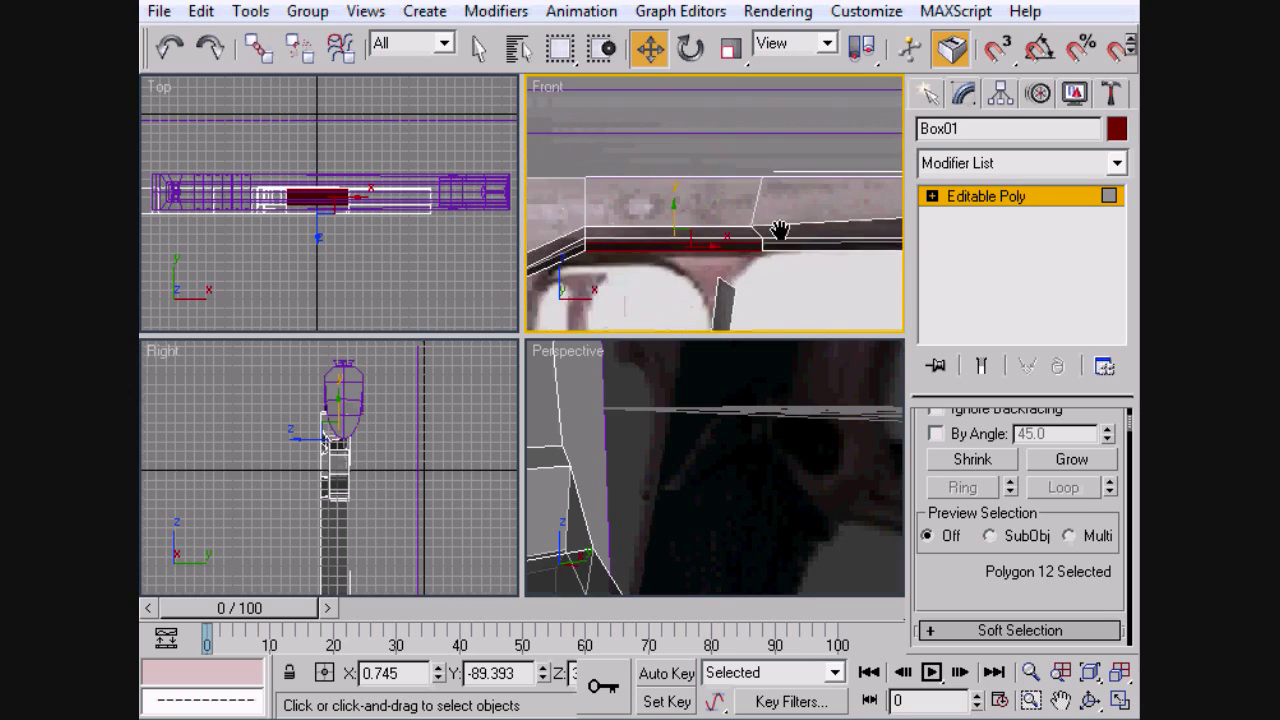
scroll(780, 231, up, 3)
middle_drag(780, 233, 851, 147)
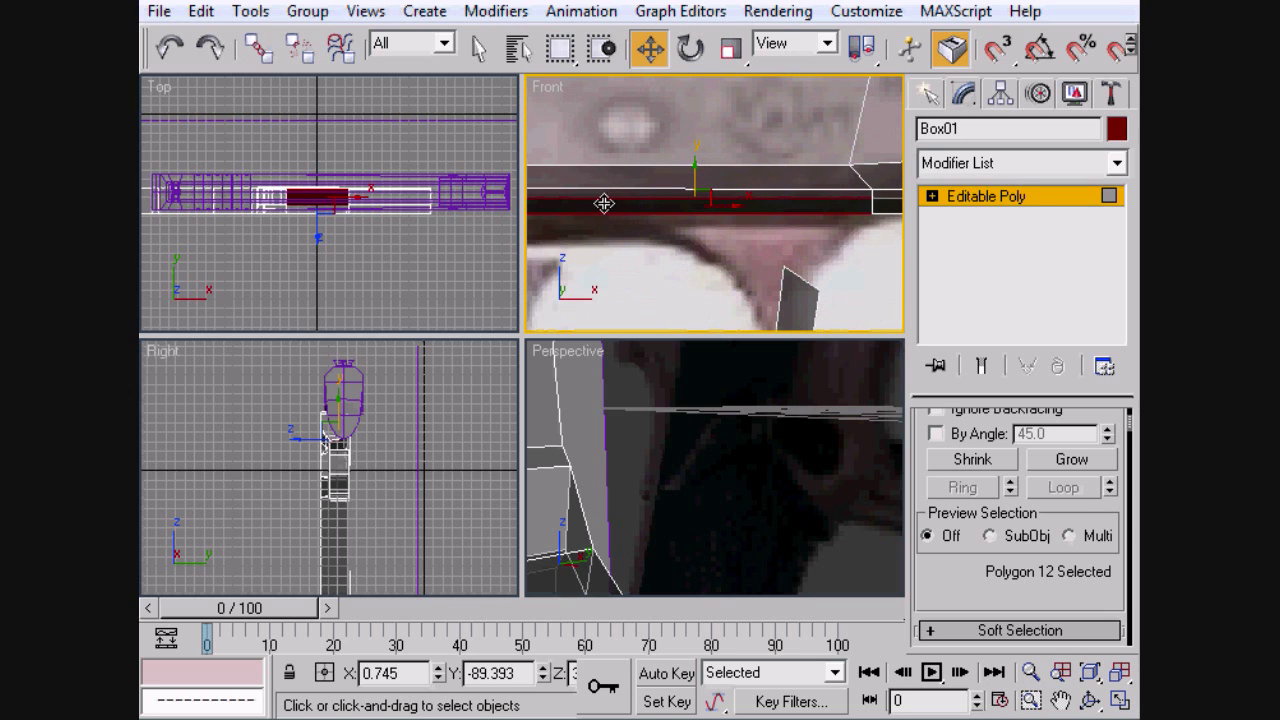
Connect the lengthwise frame edges above the trigger guard with a new edge loop and scale it flat along X.
key(2)
middle_drag(637, 206, 697, 240)
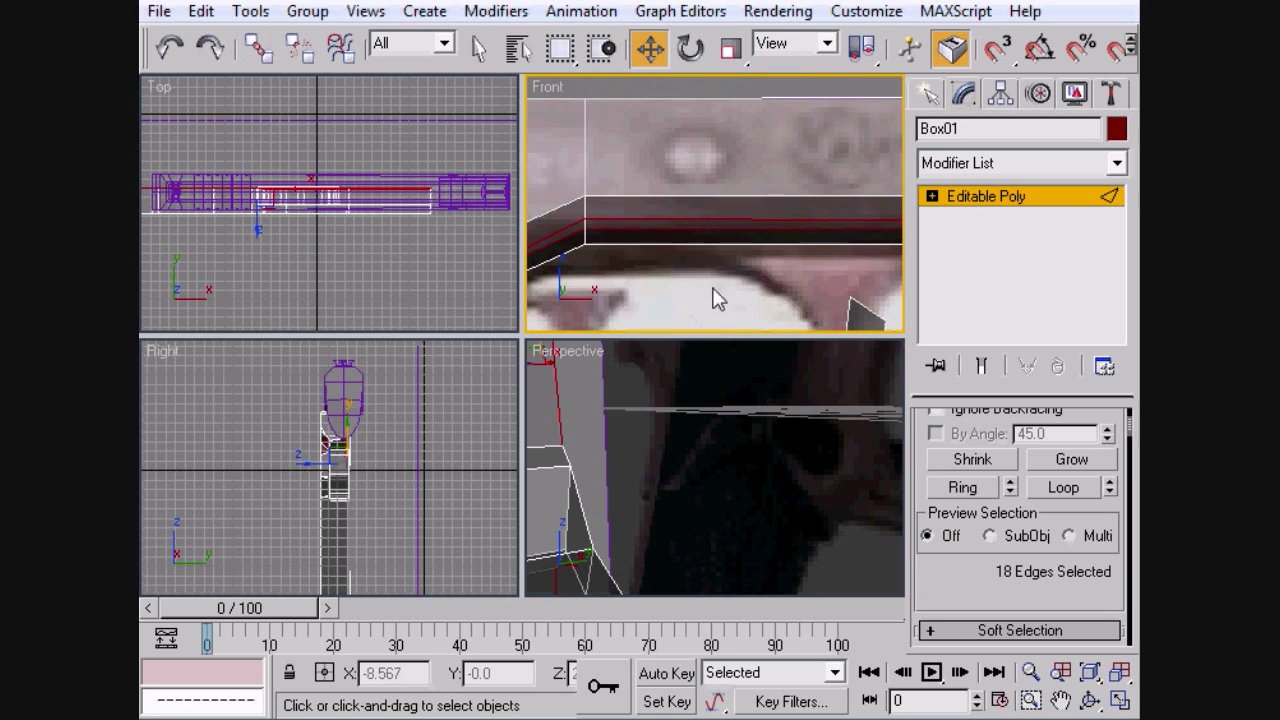
drag(717, 298, 712, 78)
scroll(986, 570, down, 5)
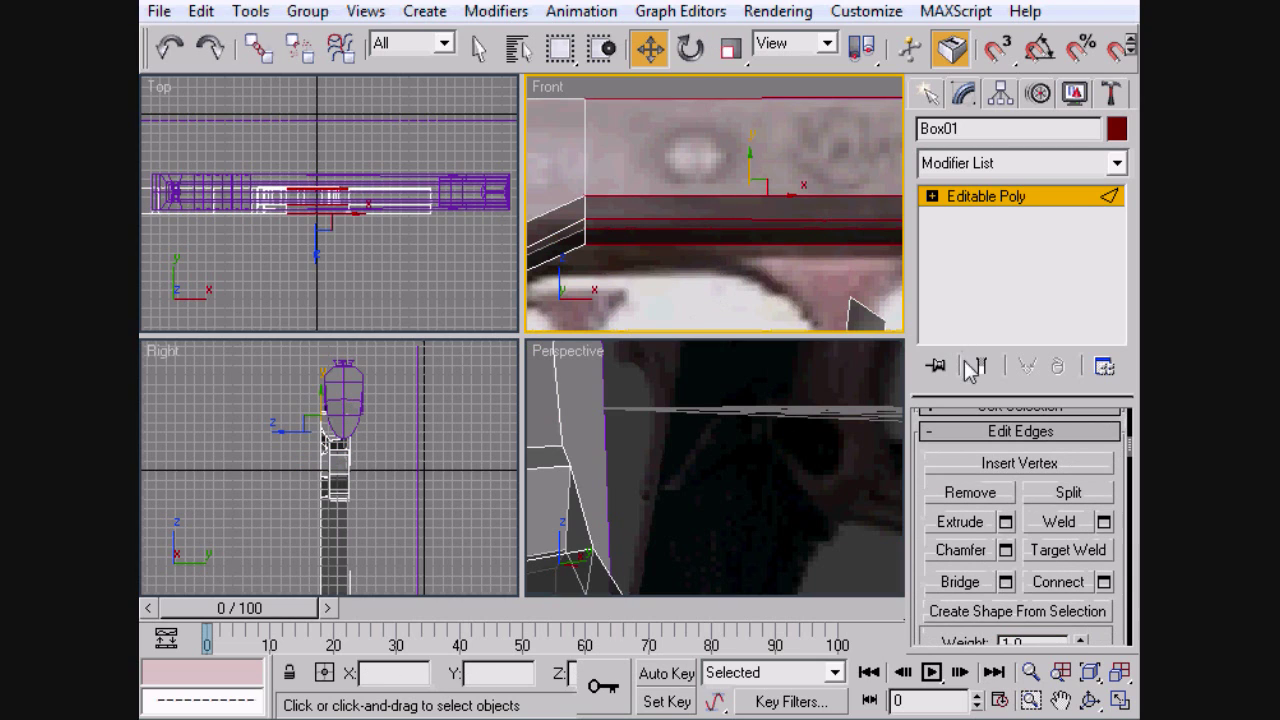
click(1057, 582)
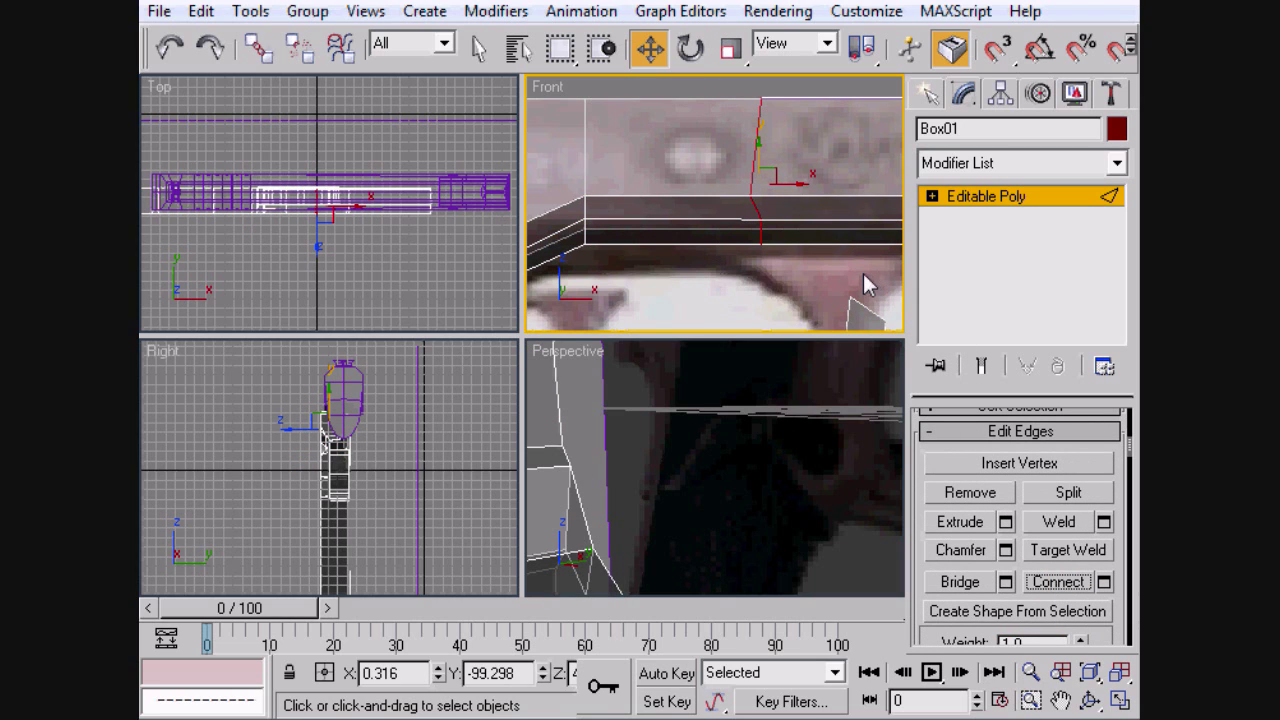
key(r)
drag(807, 183, 240, 208)
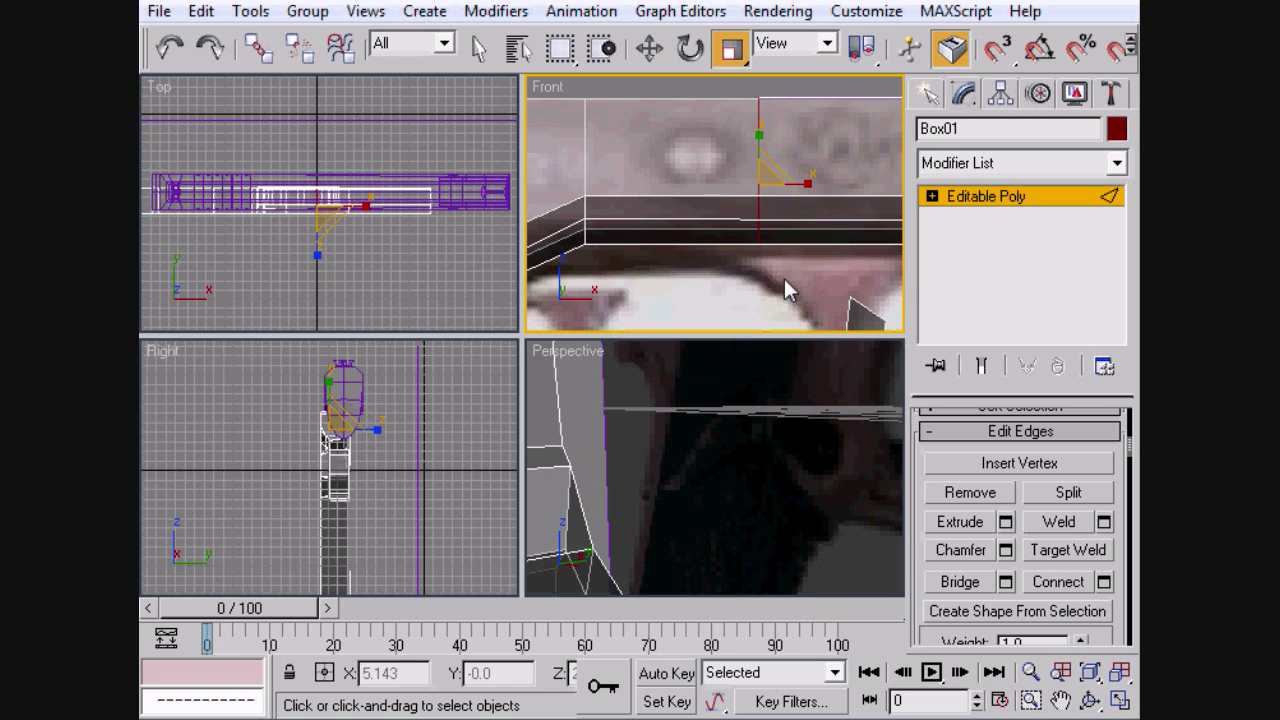
Delete the frame's underside polygon directly above the open end of the trigger guard.
middle_drag(786, 286, 668, 224)
key(w)
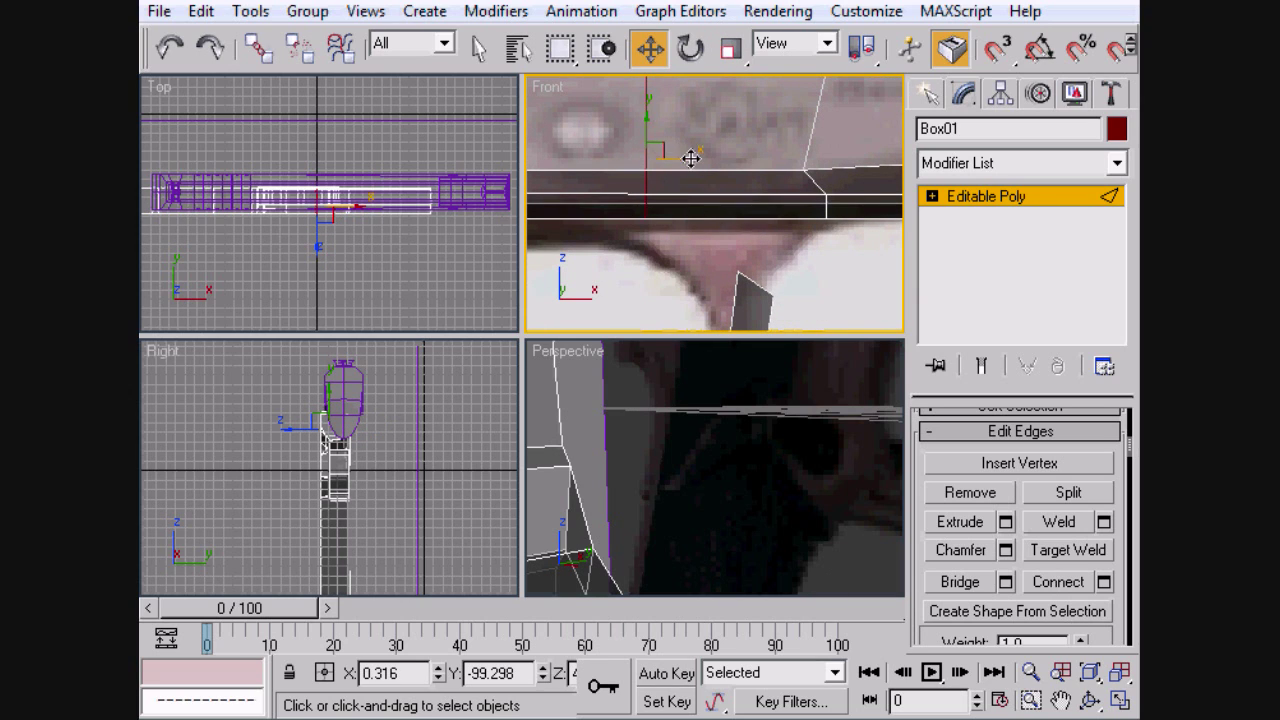
alt+middle_drag(740, 220, 731, 257)
key(4)
click(726, 270)
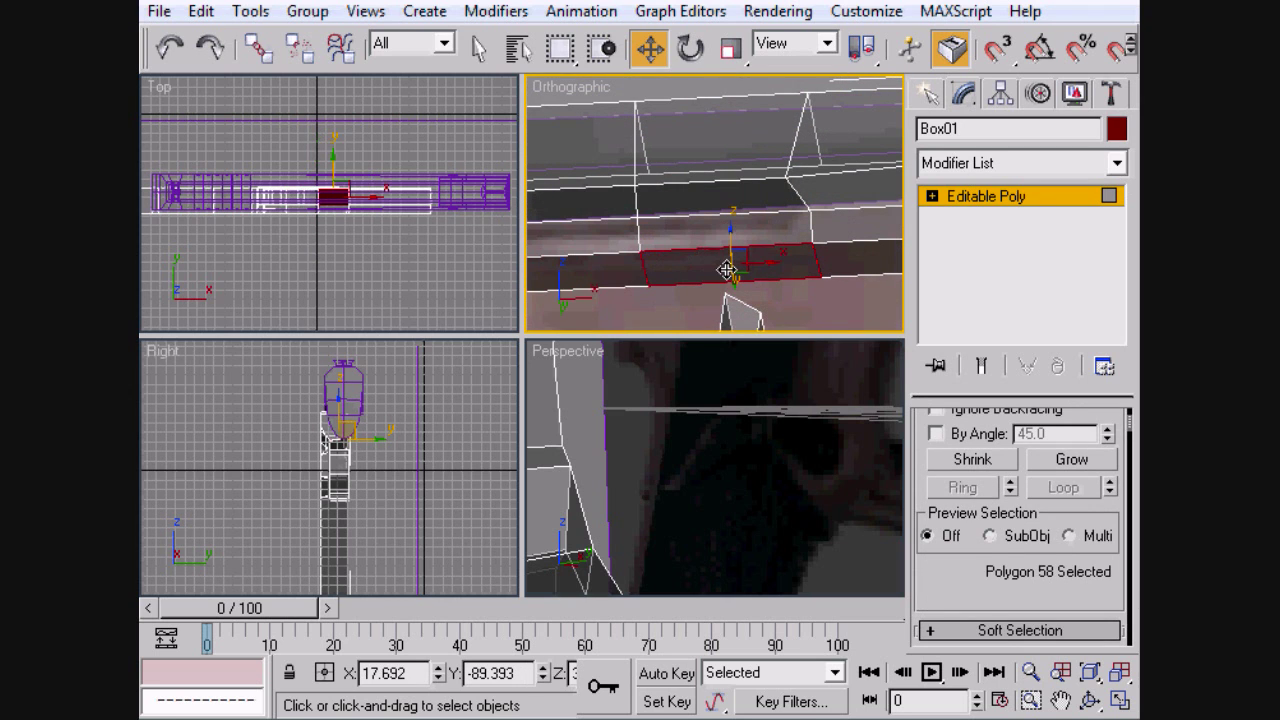
key(Delete)
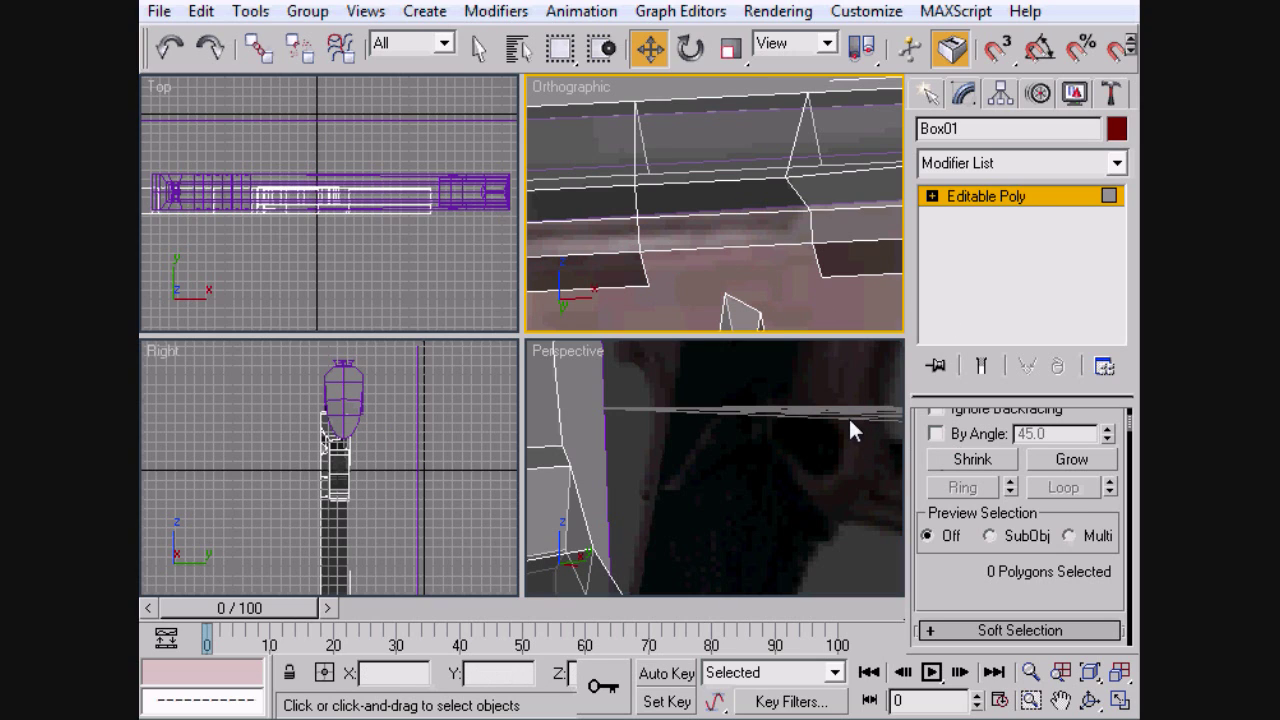
key(1)
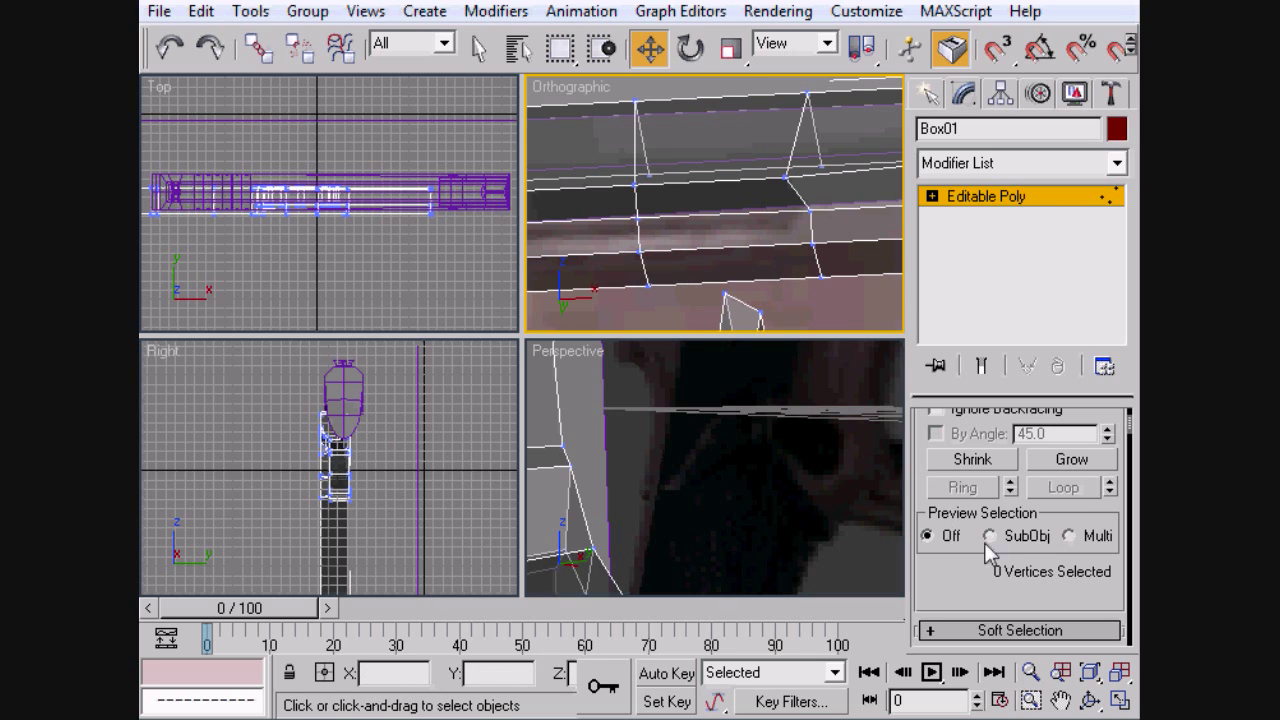
Undo the underside polygon deletion and the added edge loop above the trigger guard.
key(ctrl+z)
key(ctrl+z)
key(ctrl+z)
key(ctrl+z)
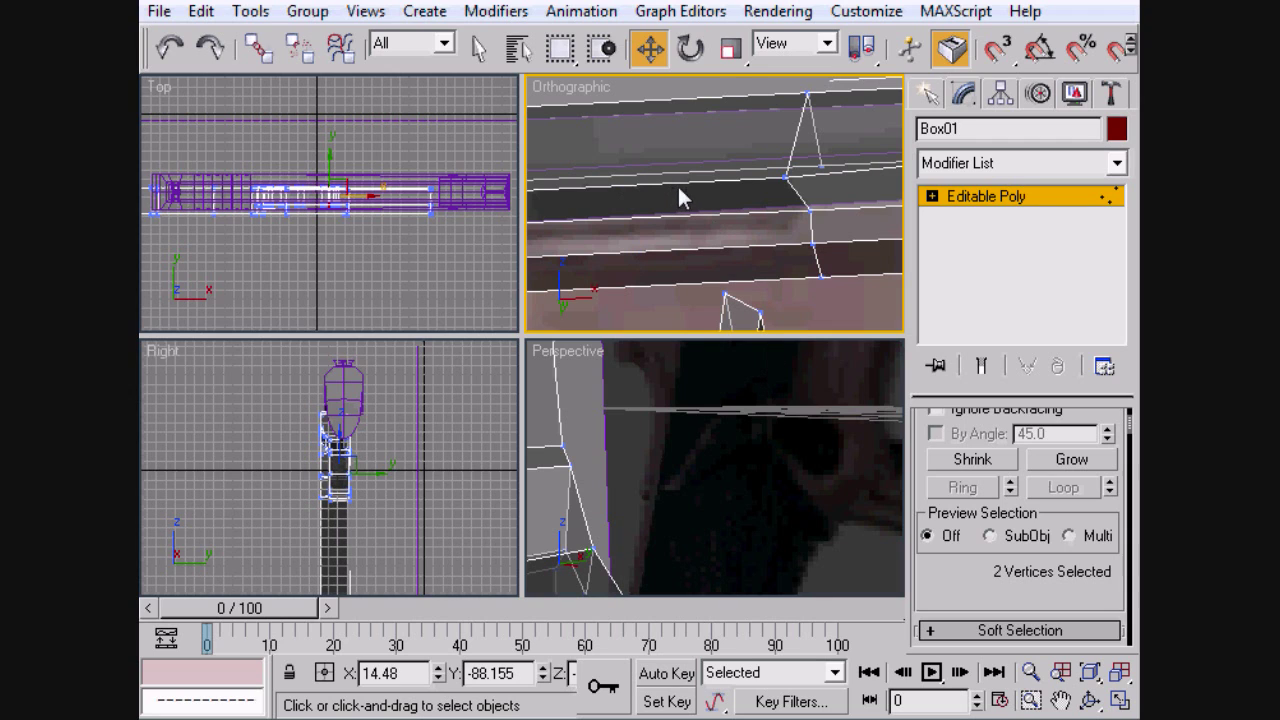
Select the six lengthwise frame edges above the trigger guard and connect them with one edge loop.
key(2)
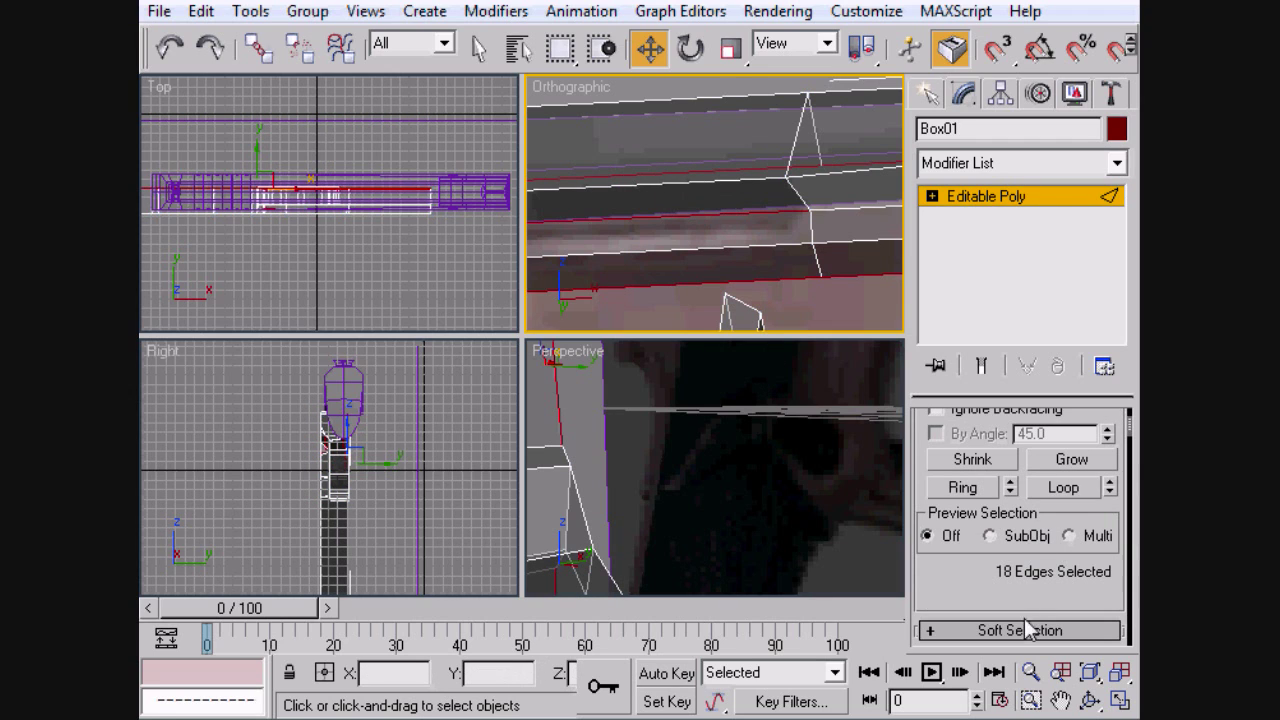
drag(1029, 586, 1029, 486)
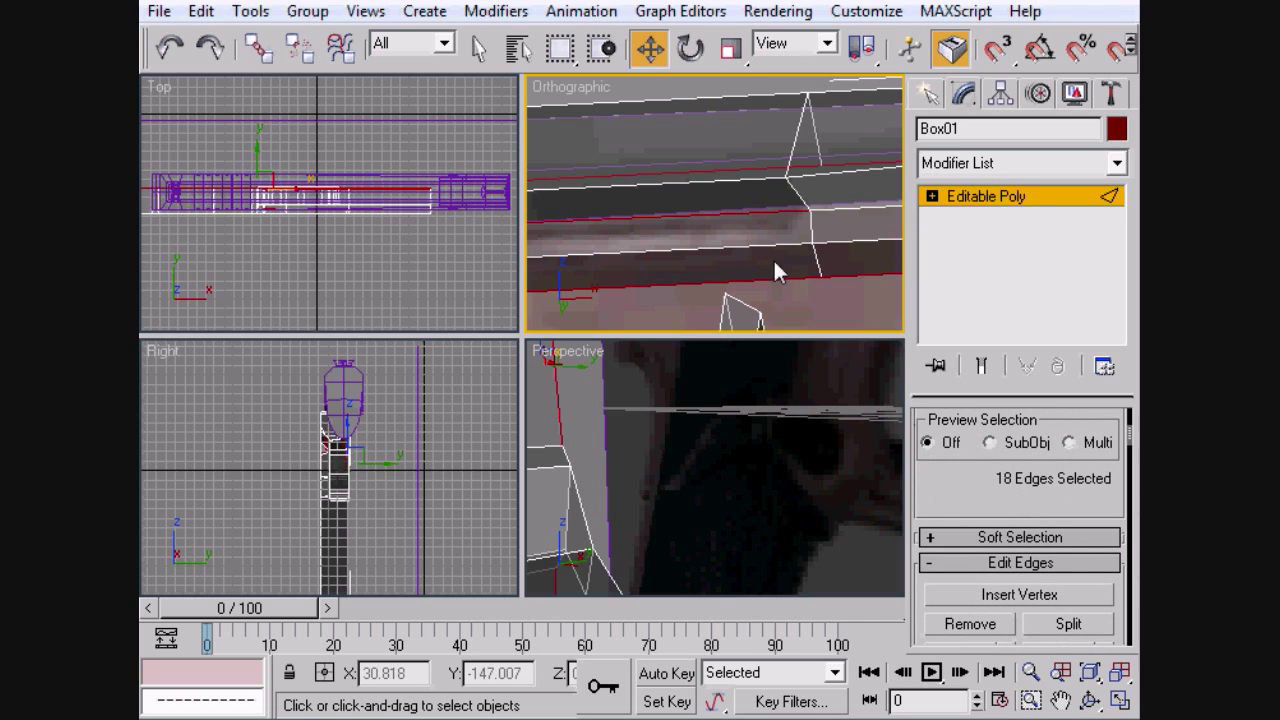
alt+middle_drag(775, 261, 888, 389)
key(z)
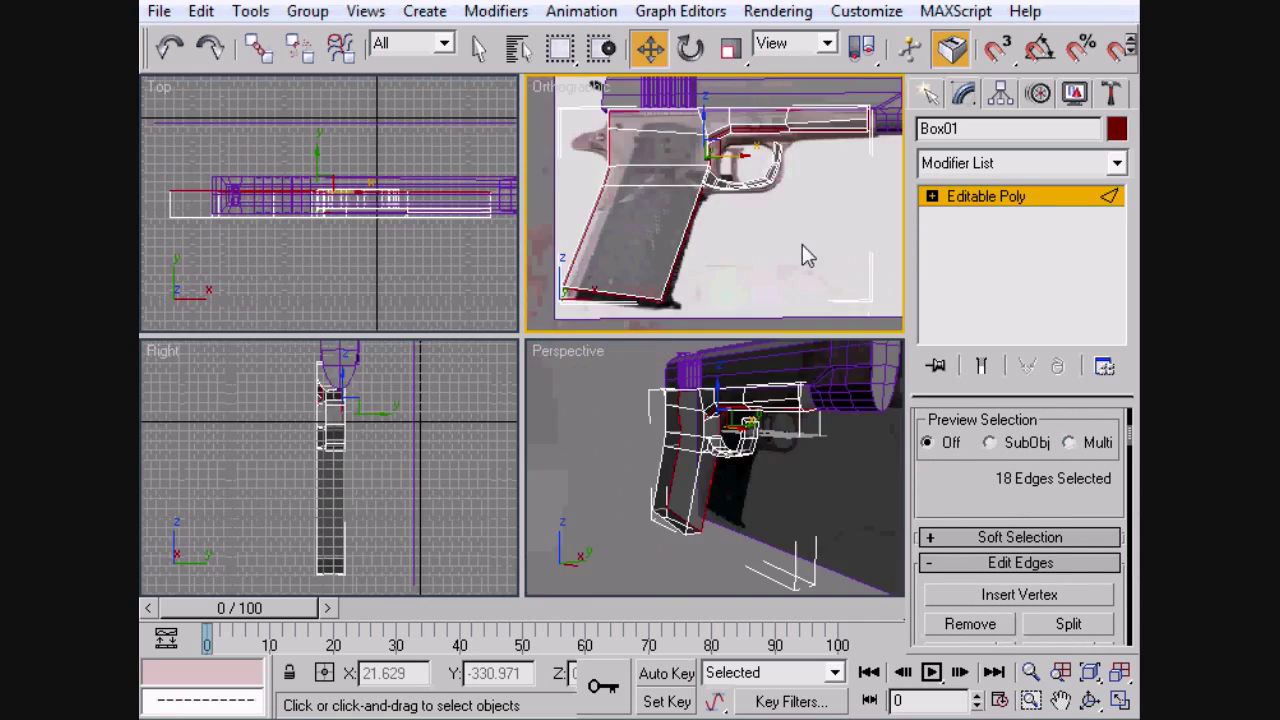
middle_drag(758, 214, 720, 277)
scroll(720, 277, up, 5)
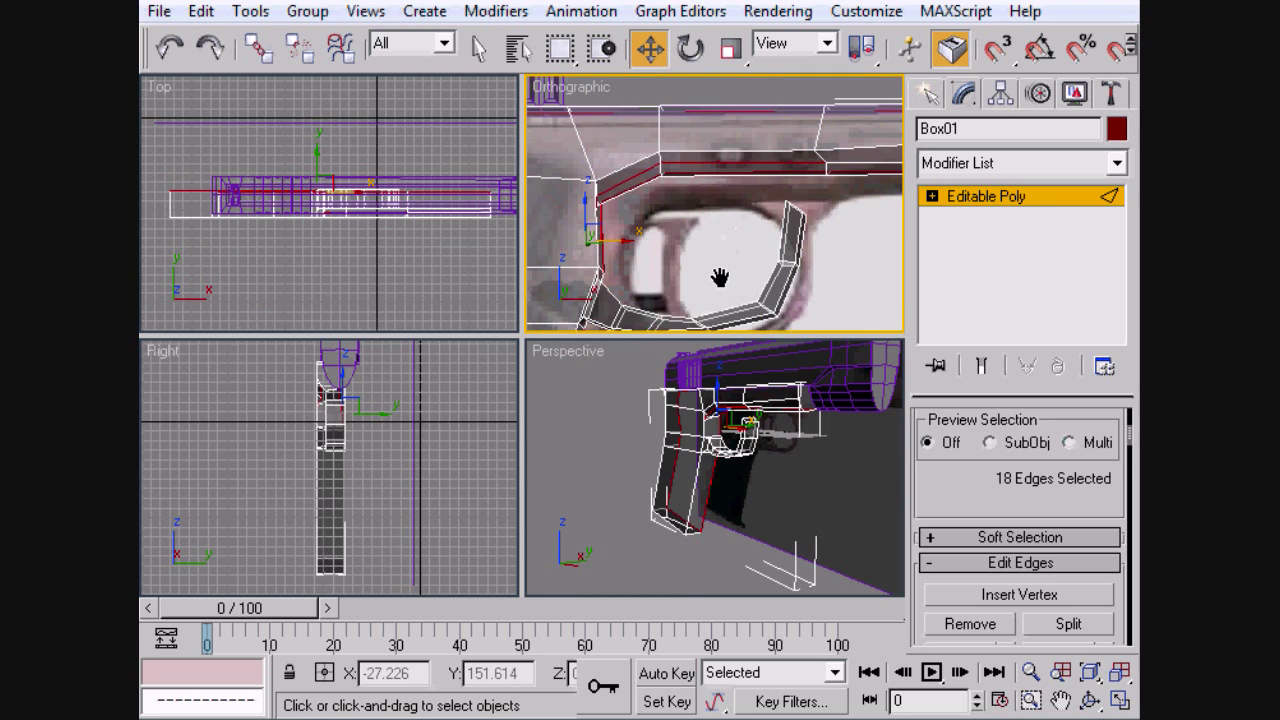
drag(757, 203, 742, 97)
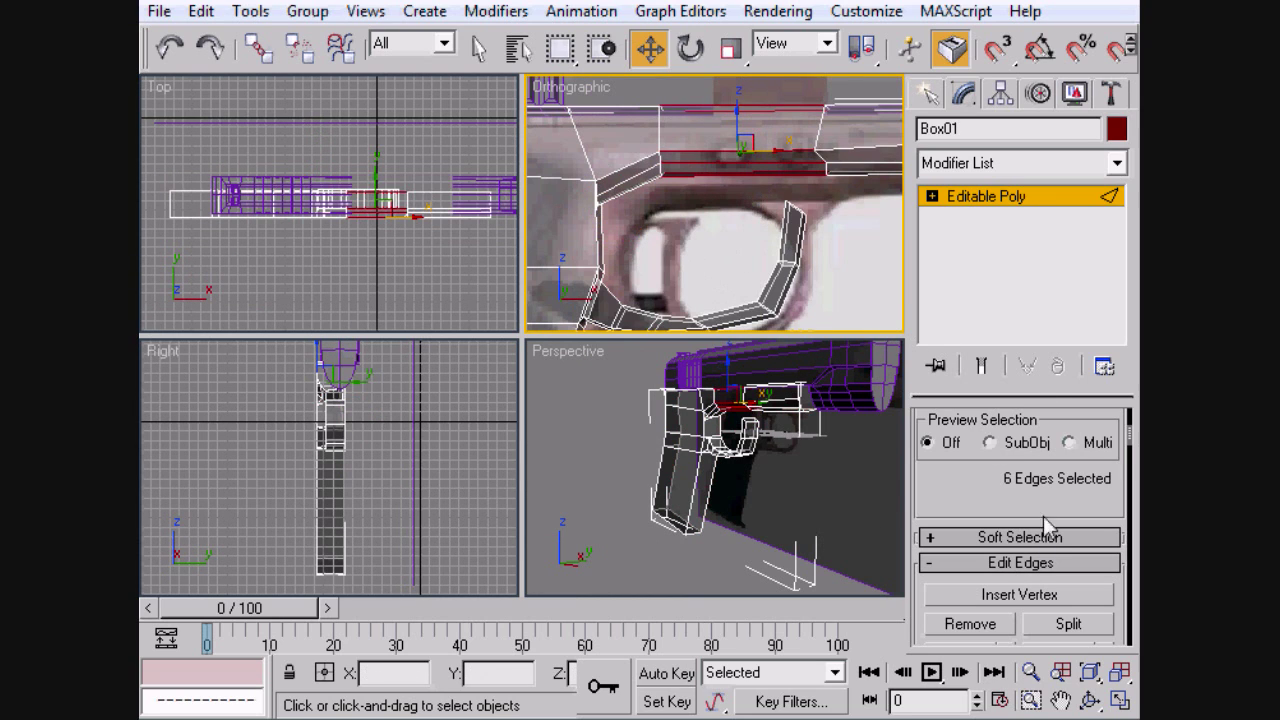
drag(1041, 494, 1048, 380)
click(1058, 575)
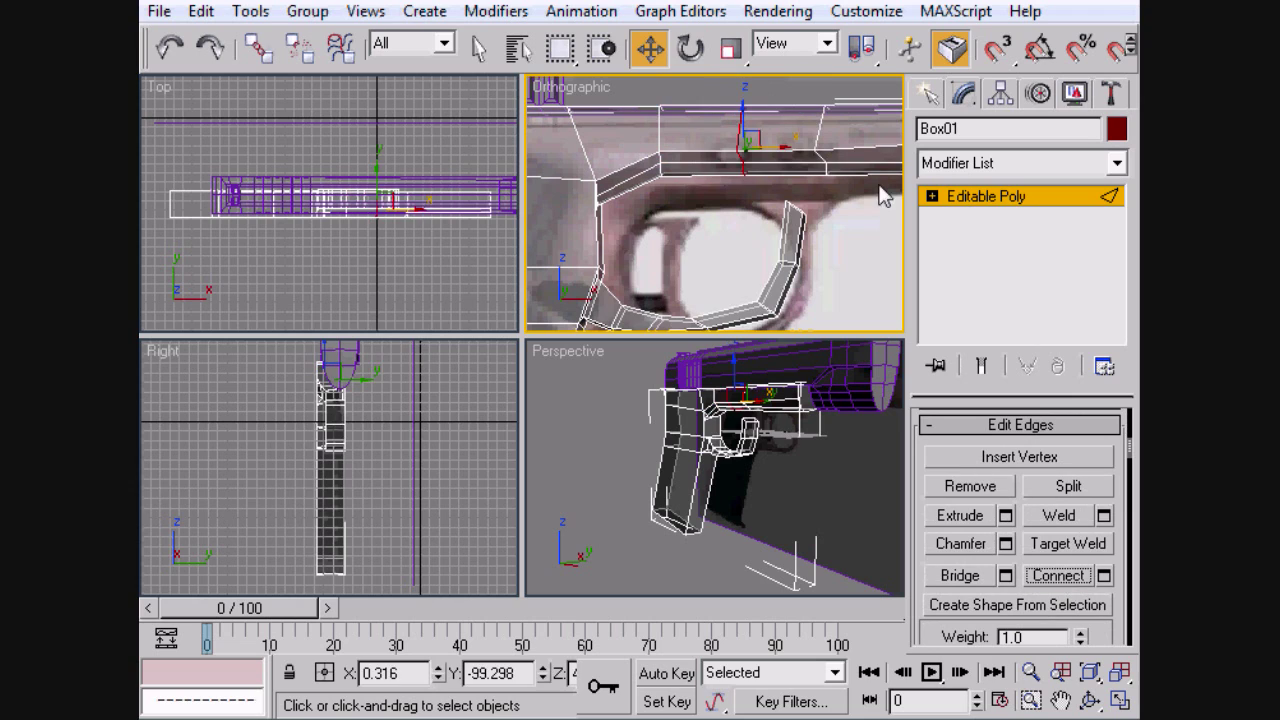
Scale the new edge loop and the next loop toward the muzzle flat along X so both run vertically.
key(r)
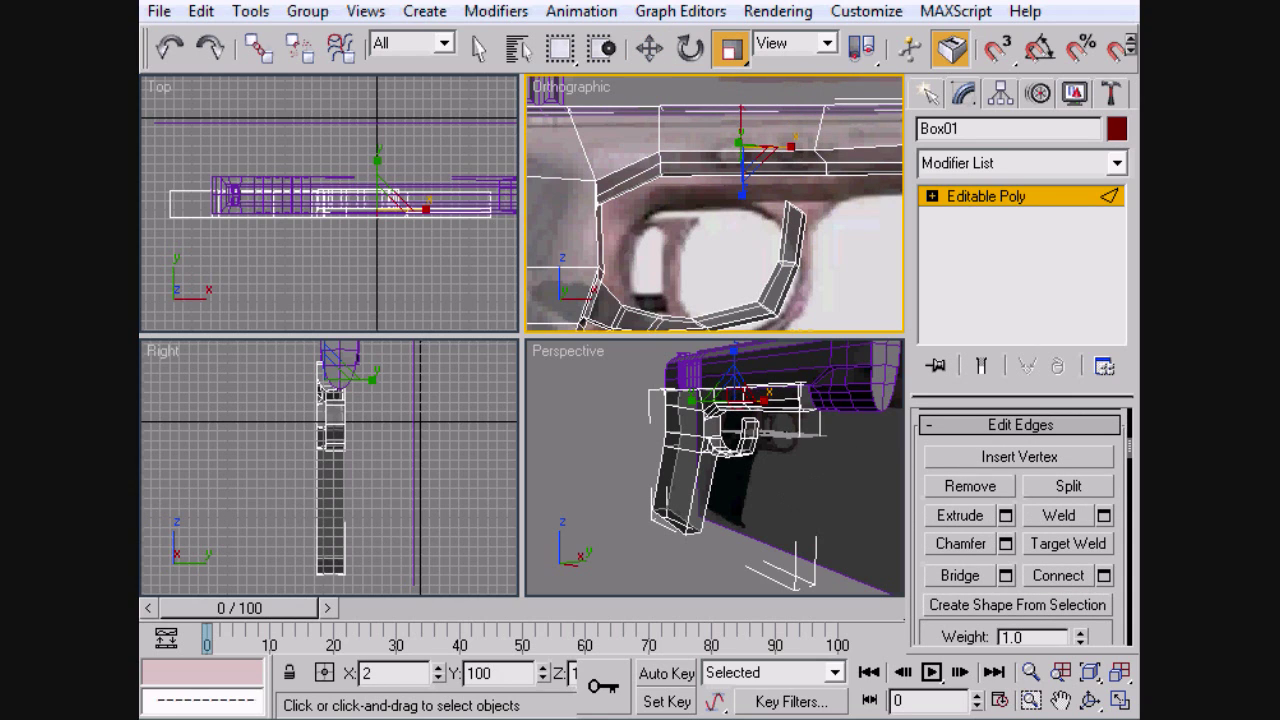
drag(703, 625, 259, 681)
drag(948, 638, 478, 676)
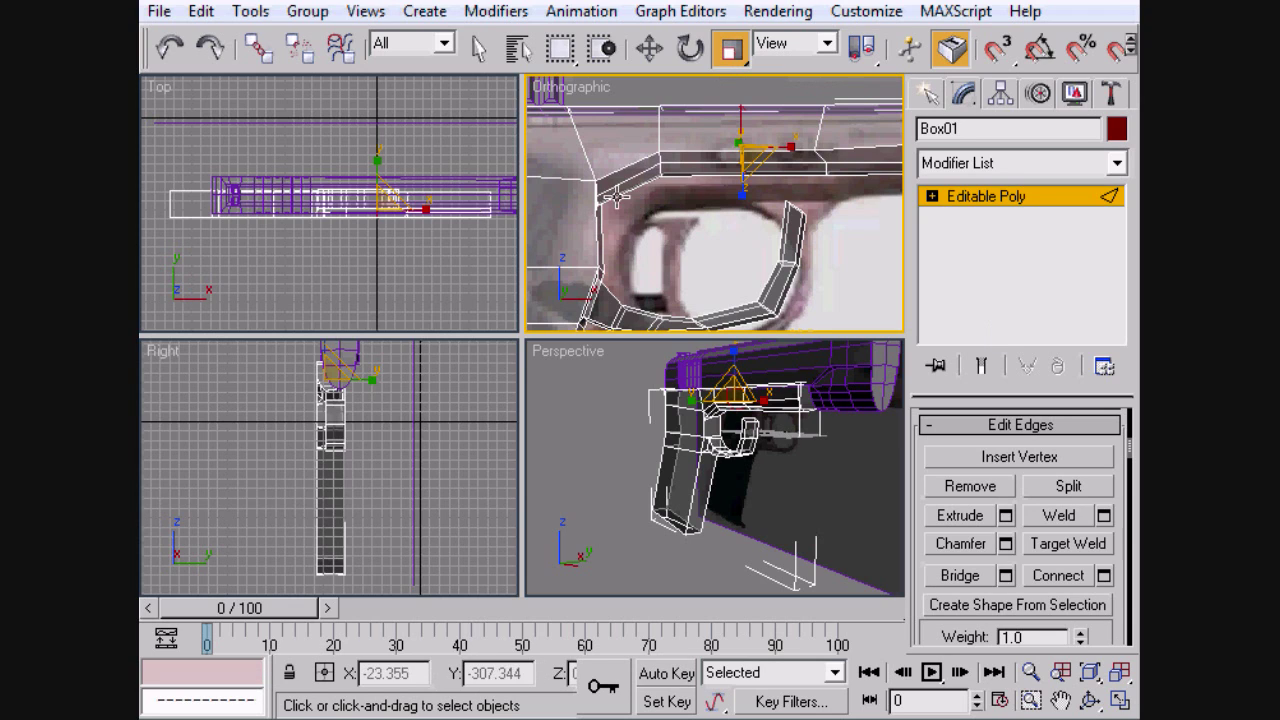
click(823, 130)
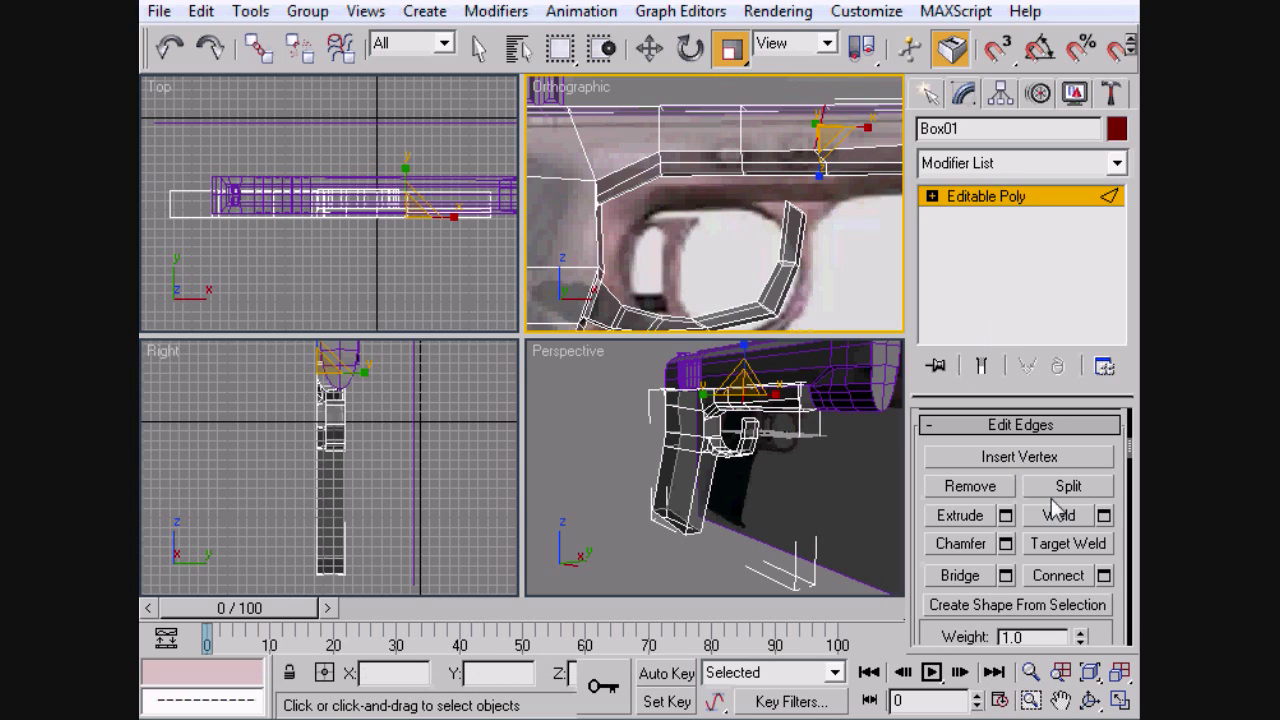
scroll(1025, 439, up, 4)
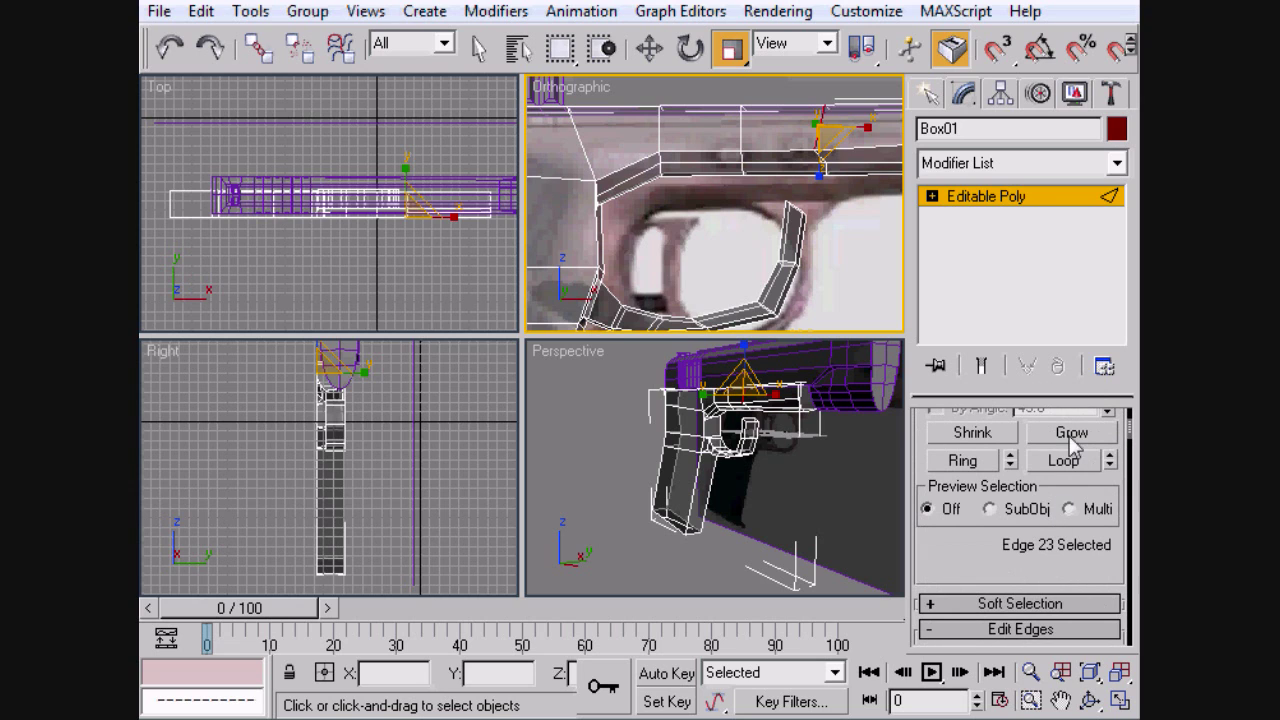
click(1064, 461)
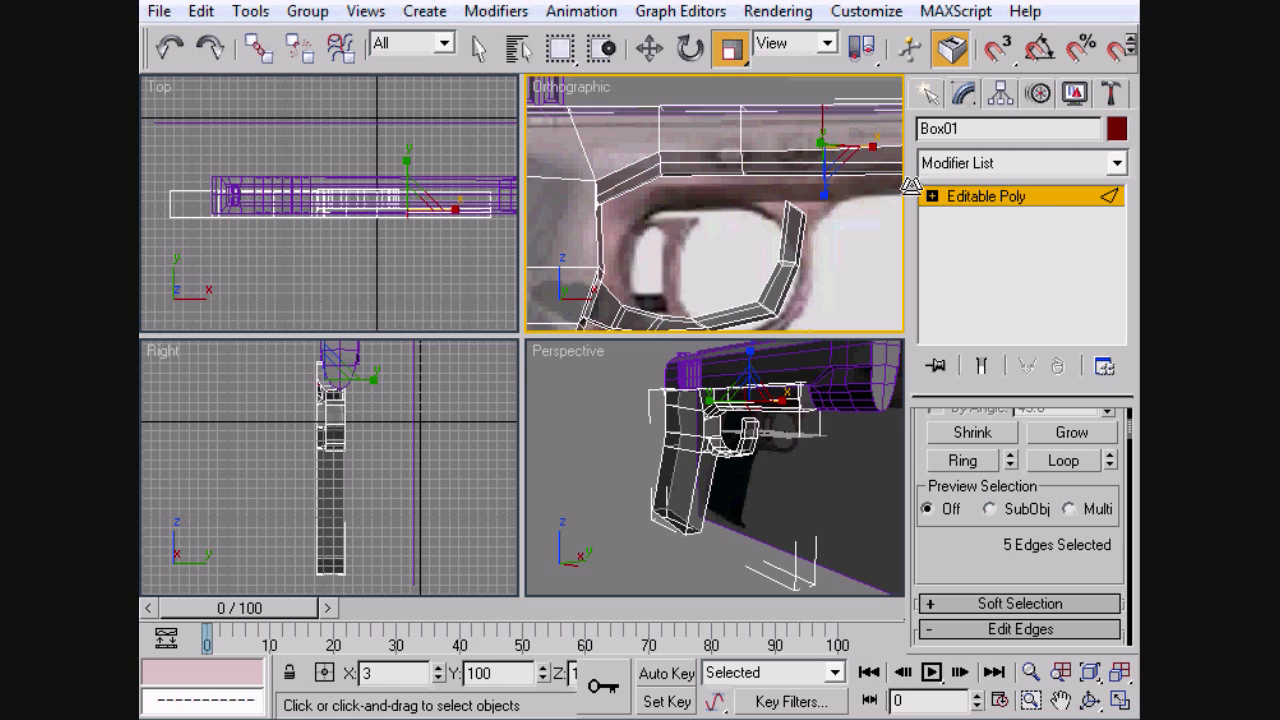
Bridge the end polygon of the trigger guard to the frame's underside polygon directly above it.
key(4)
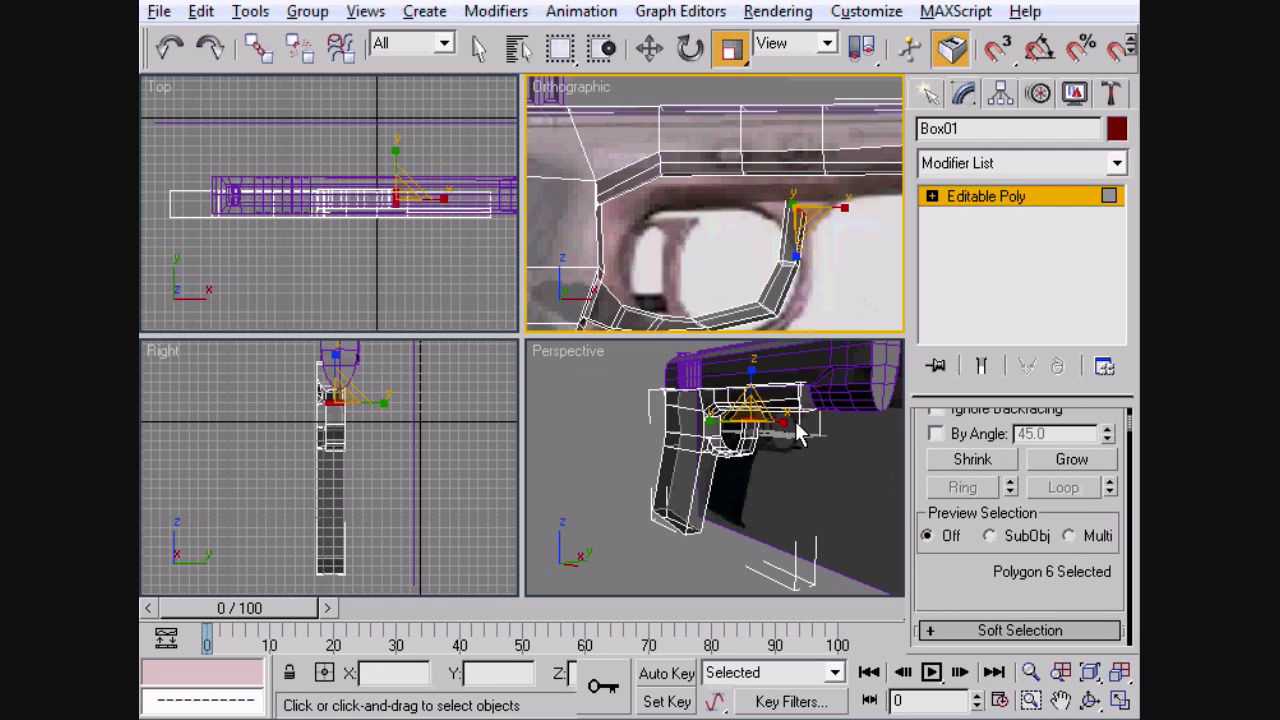
scroll(868, 389, up, 5)
middle_drag(868, 419, 808, 414)
ctrl+click(808, 385)
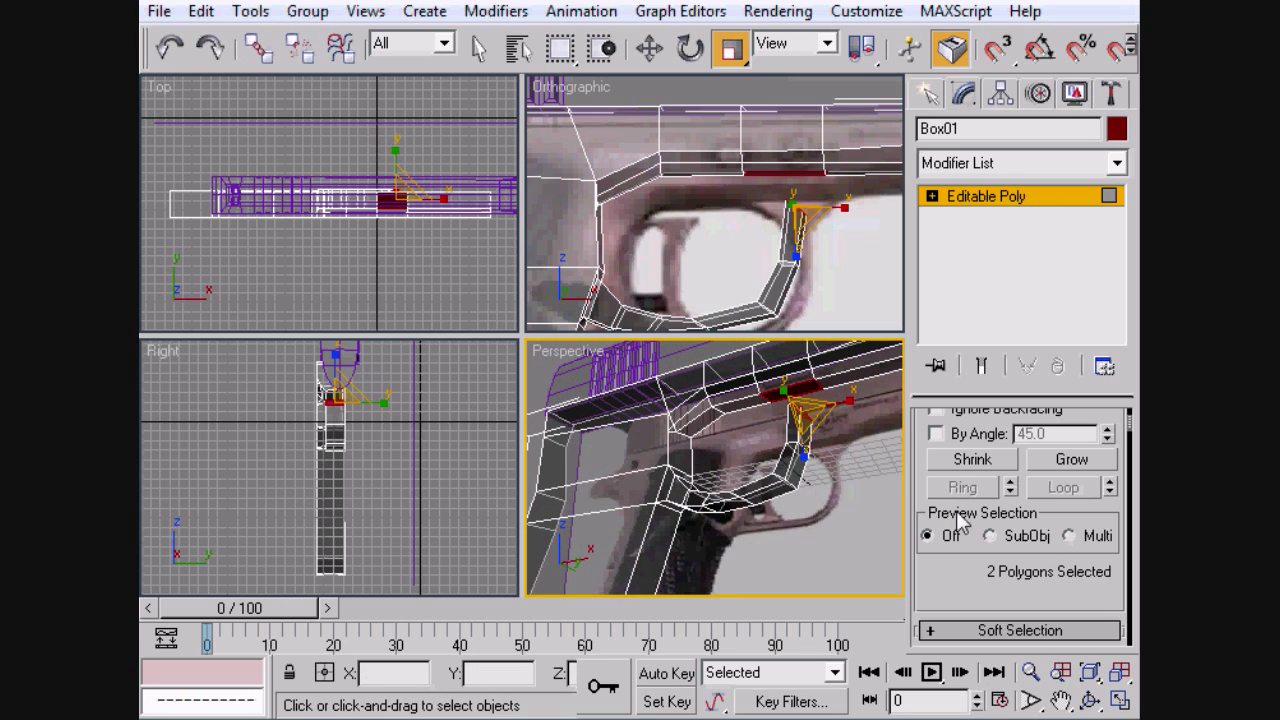
scroll(1051, 595, down, 3)
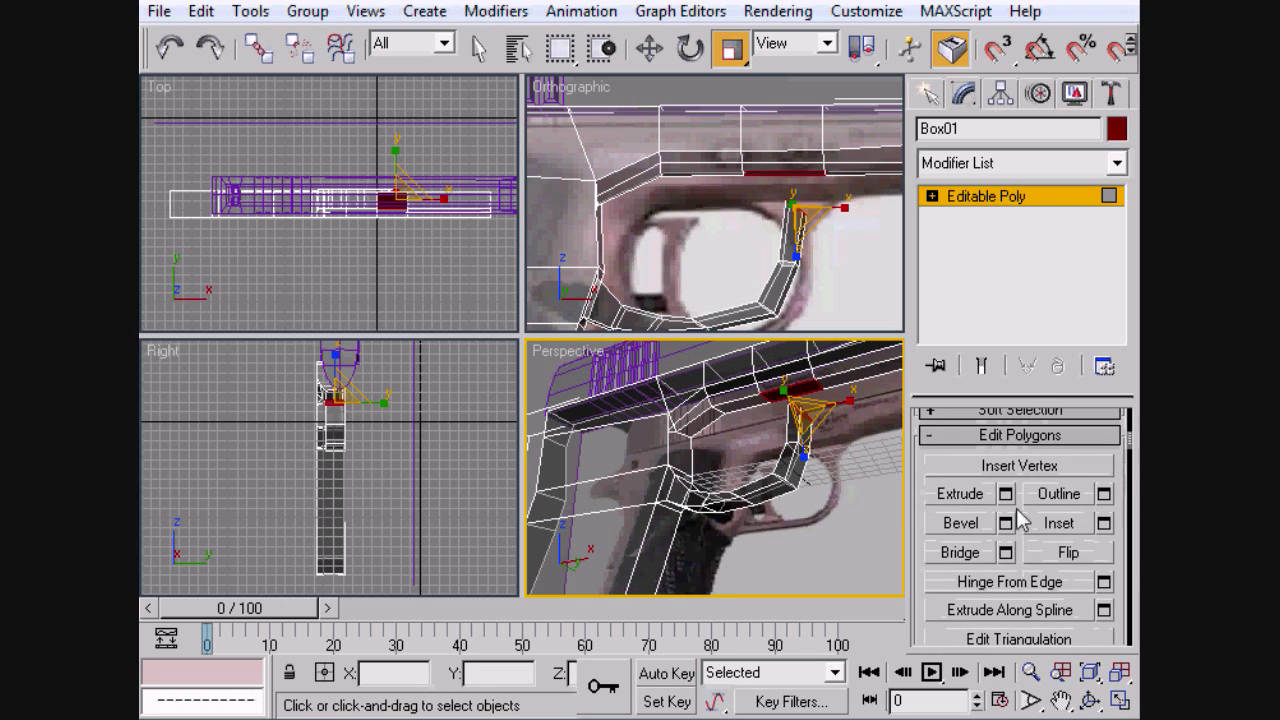
click(968, 553)
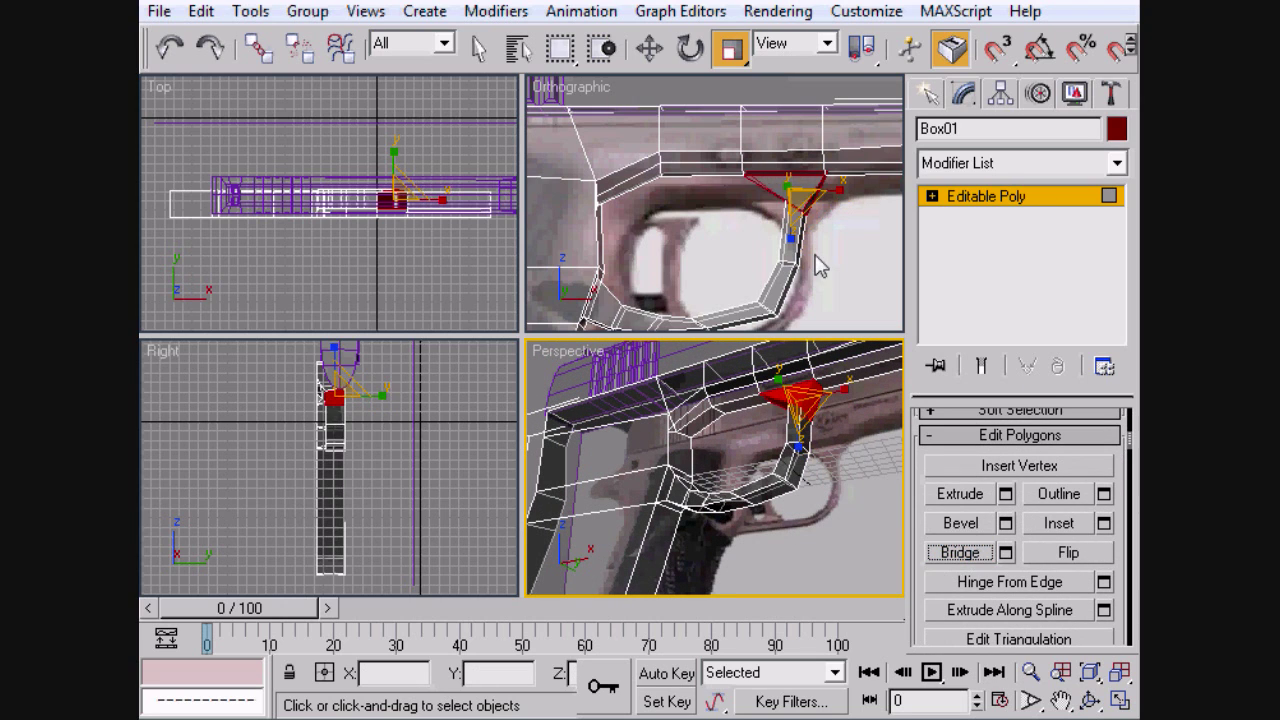
Move the vertices at the guard's bridged joint in the Front view to follow the flared junction on the reference image.
key(1)
drag(748, 197, 847, 213)
key(w)
click(843, 238)
key(f)
key(z)
middle_drag(815, 175, 843, 147)
scroll(818, 217, up, 5)
drag(705, 240, 708, 187)
drag(717, 274, 707, 216)
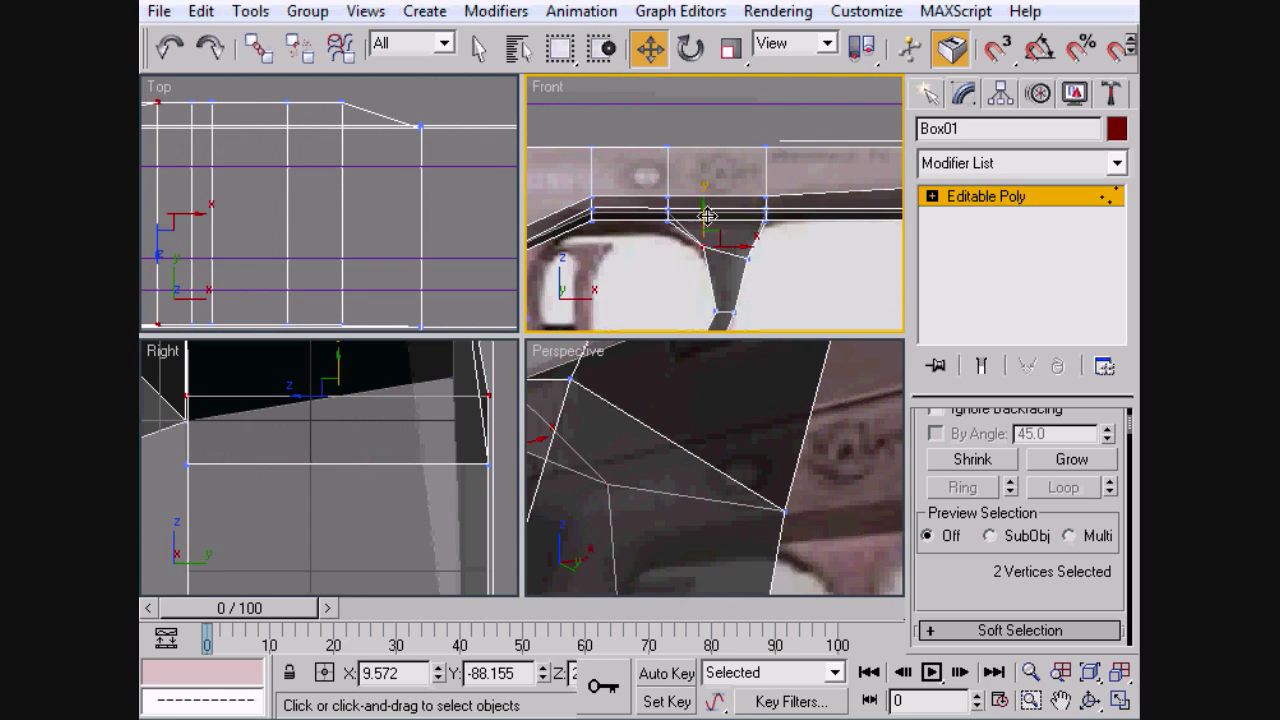
drag(798, 271, 774, 257)
click(812, 247)
key(z)
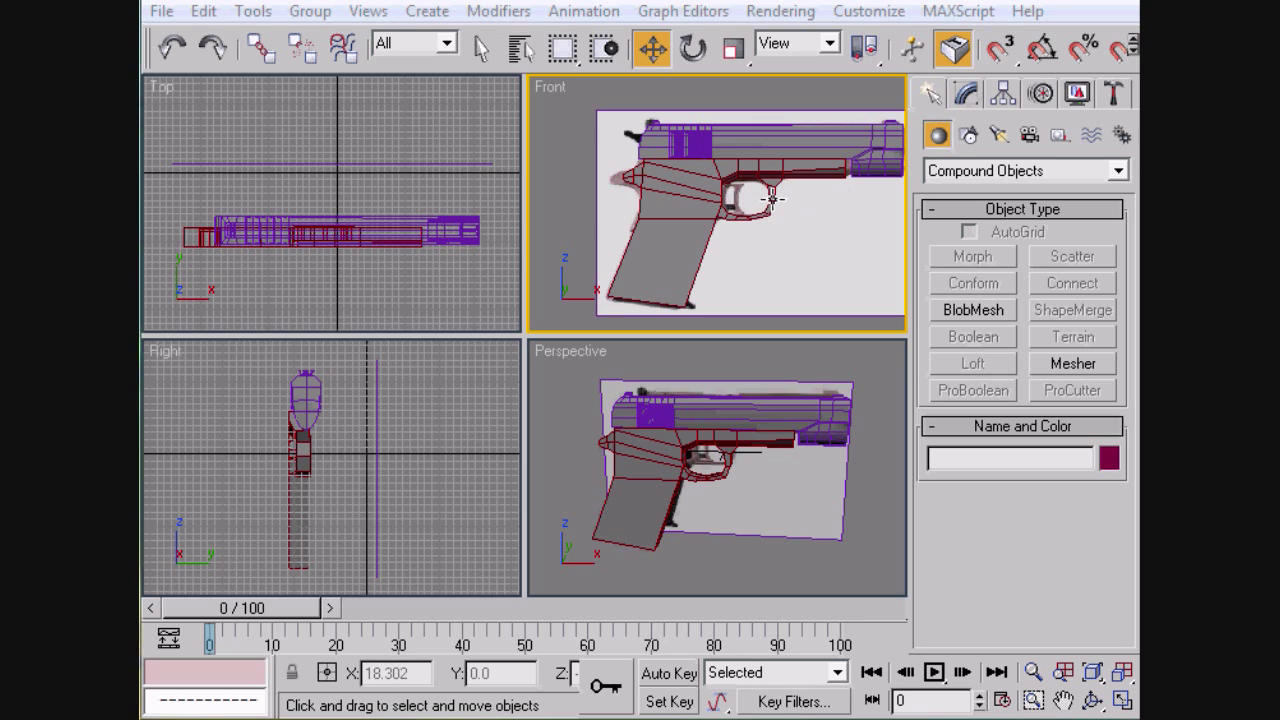
Examine how the handle's rear tang and the trigger guard area fit the reference image in the Front view.
scroll(730, 165, up, 6)
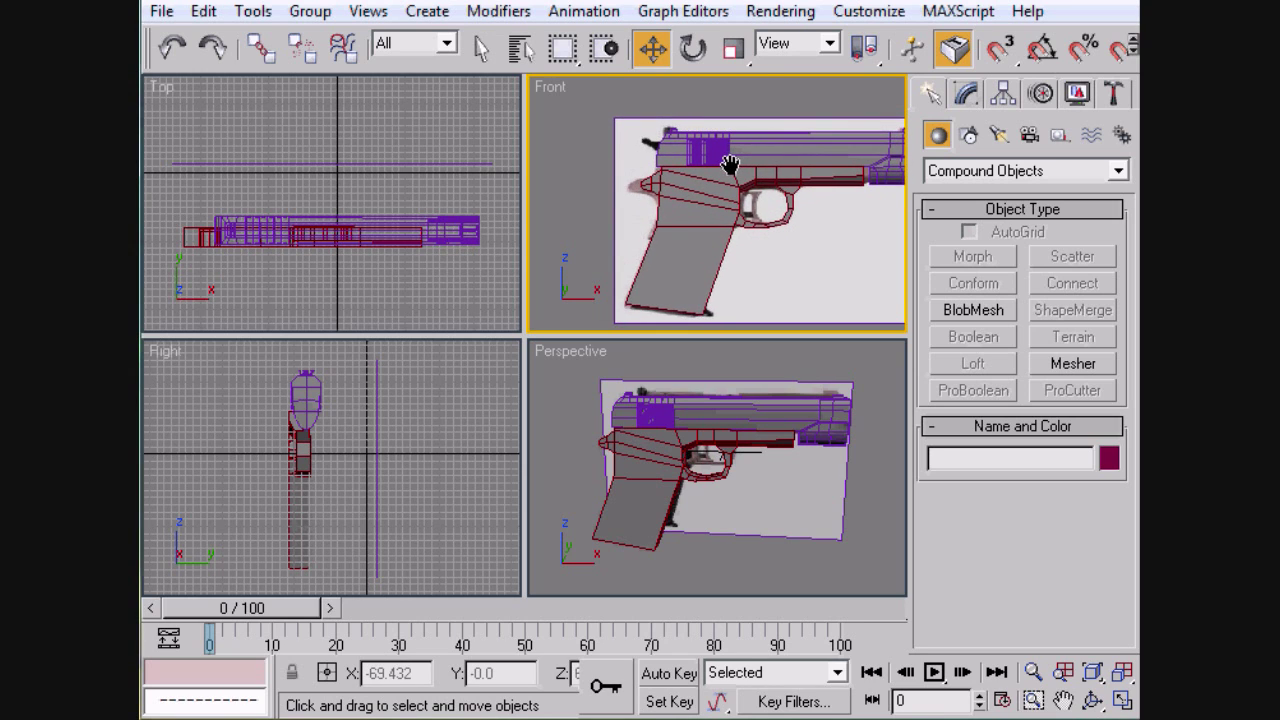
middle_drag(730, 165, 912, 198)
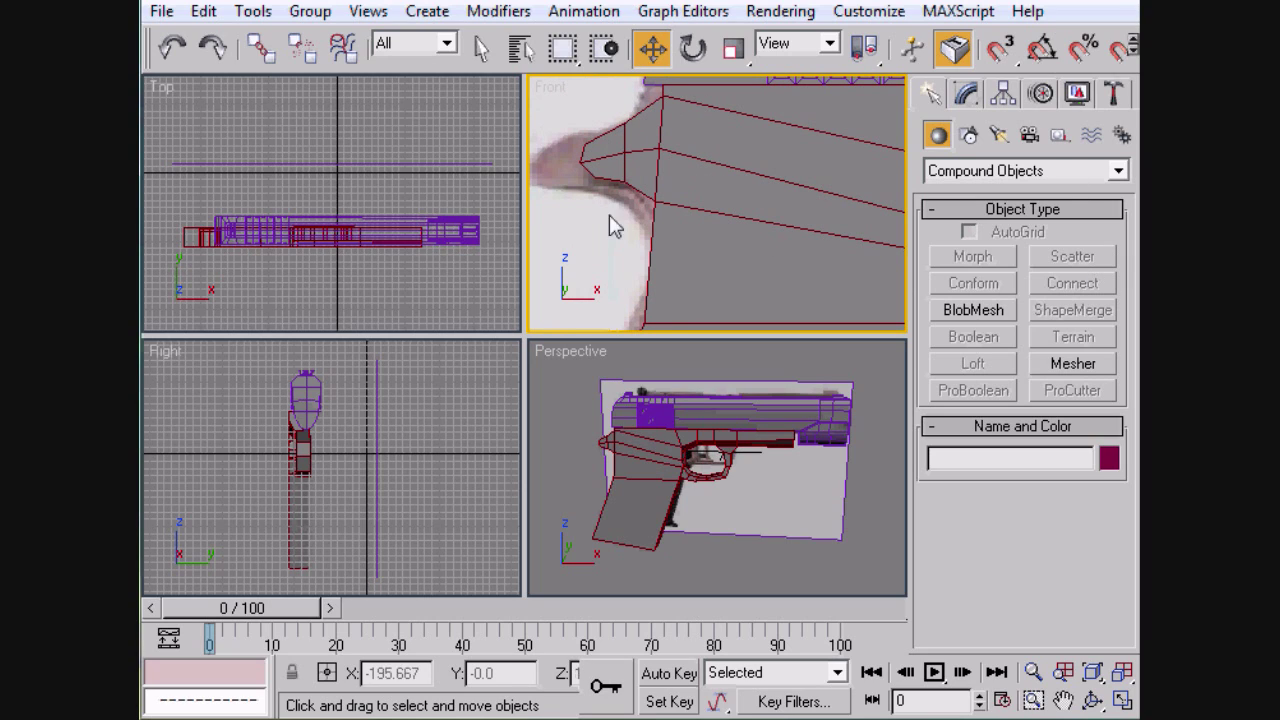
middle_drag(863, 249, 854, 234)
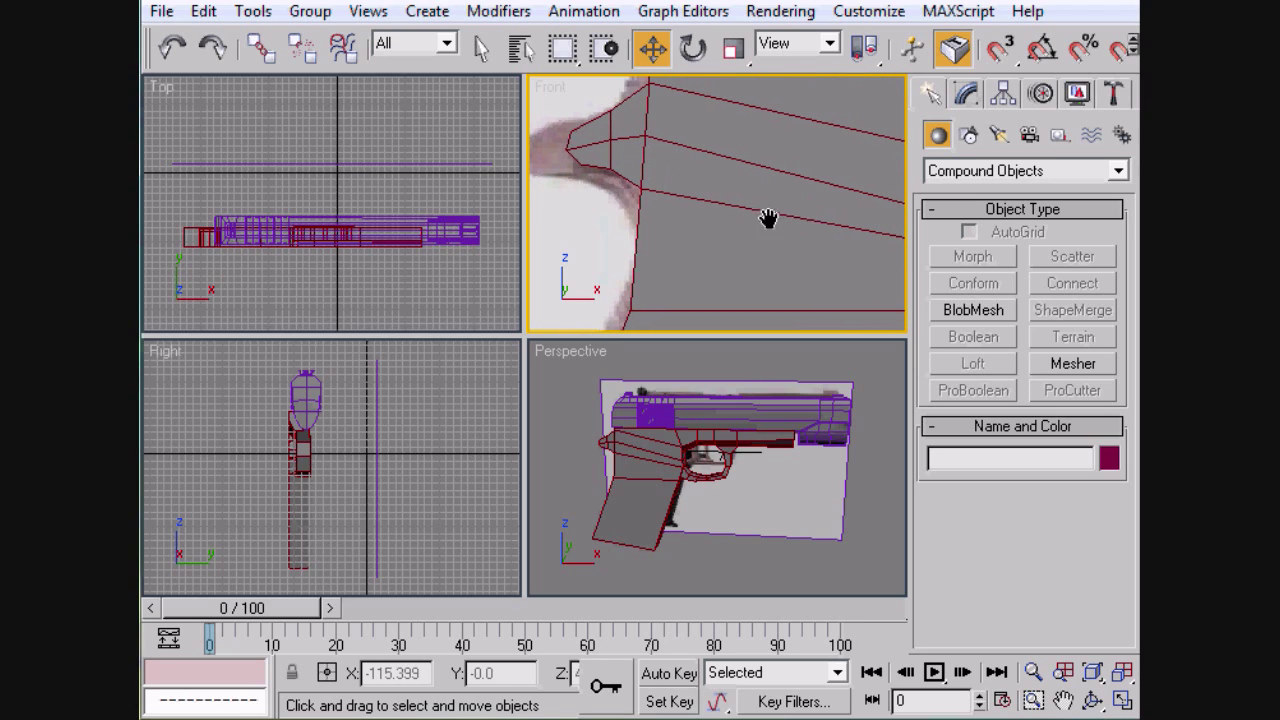
middle_drag(766, 217, 609, 200)
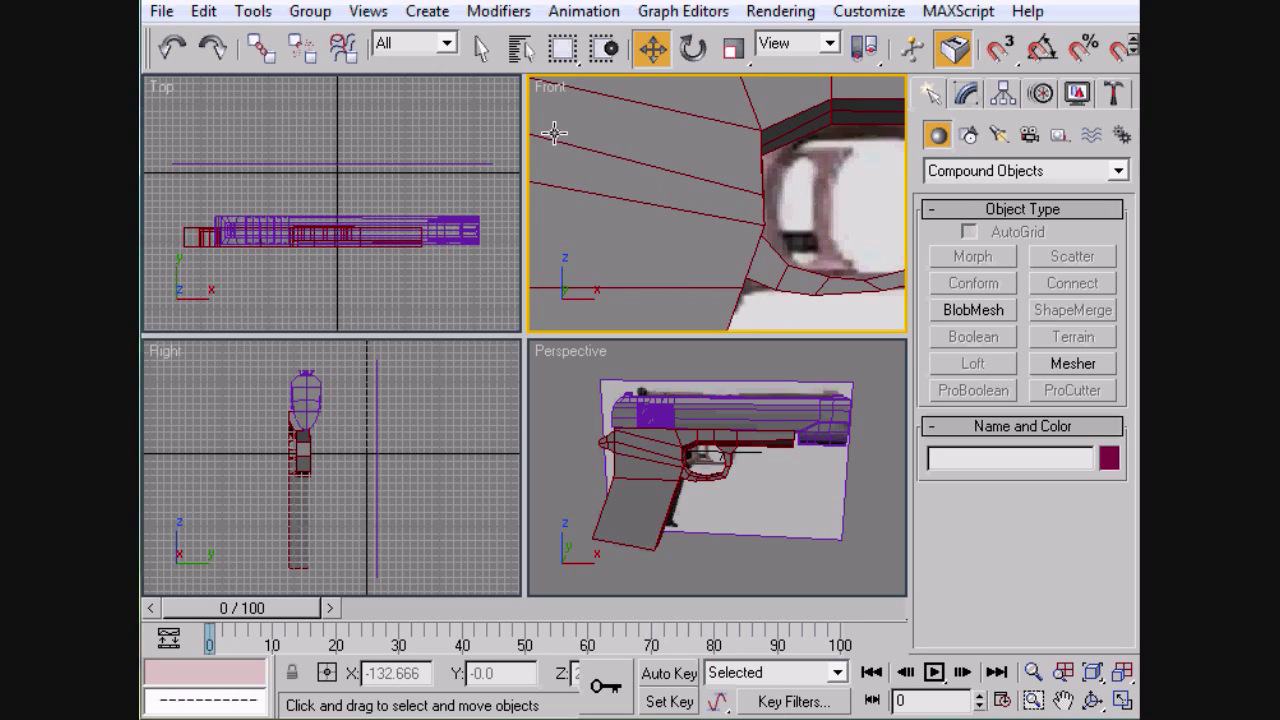
middle_drag(668, 149, 880, 177)
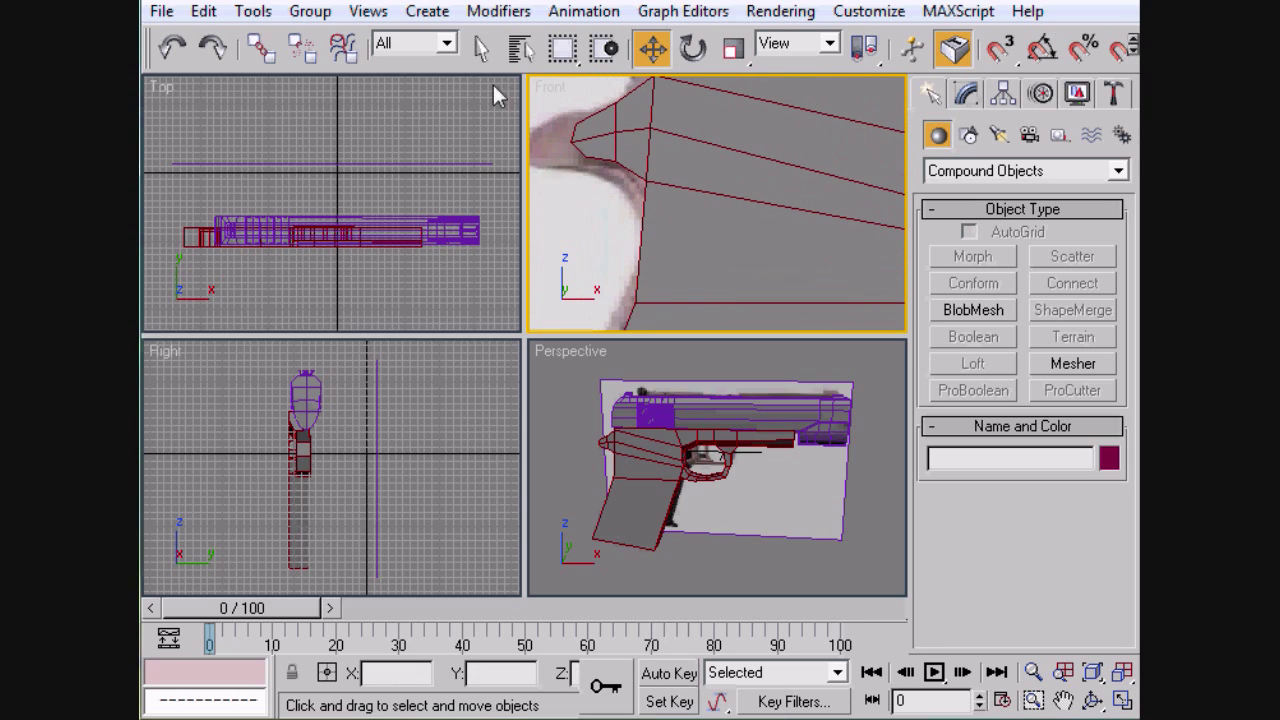
middle_drag(697, 161, 774, 180)
Select the handle and slide objects together and delete them so only the reference plane remains.
click(669, 175)
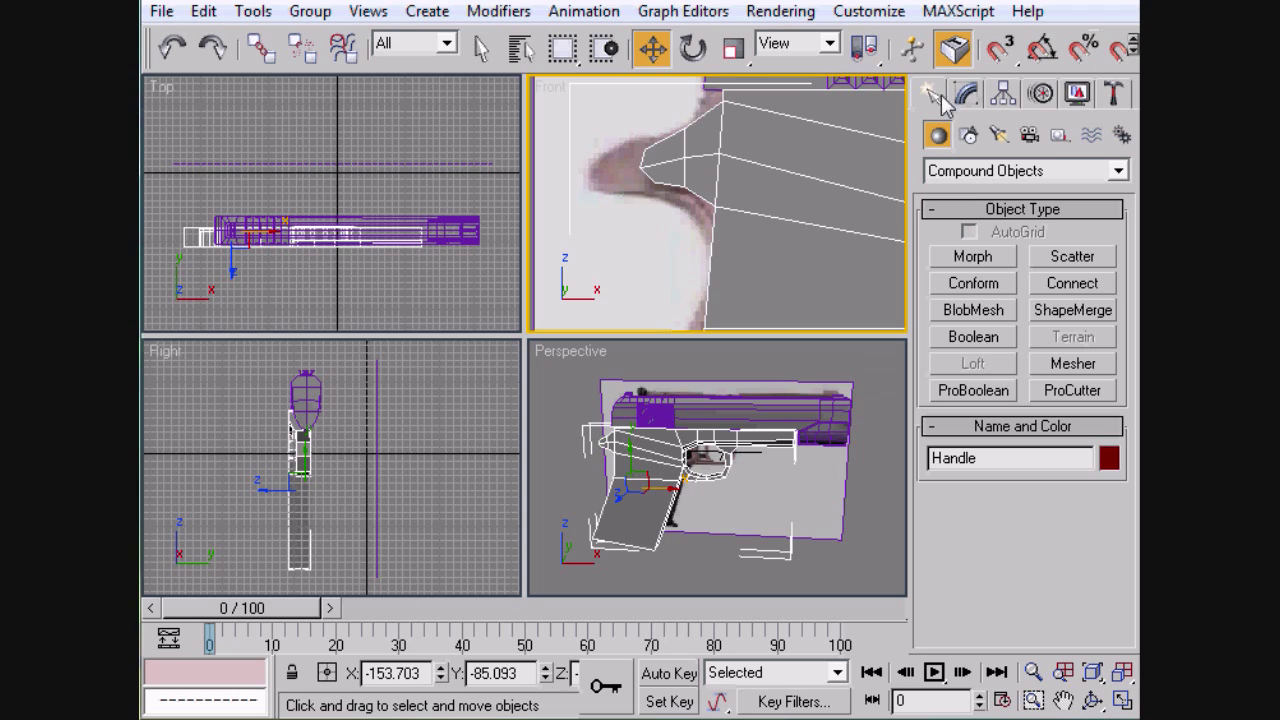
middle_drag(832, 445, 863, 434)
middle_drag(769, 303, 695, 313)
scroll(722, 112, down, 2)
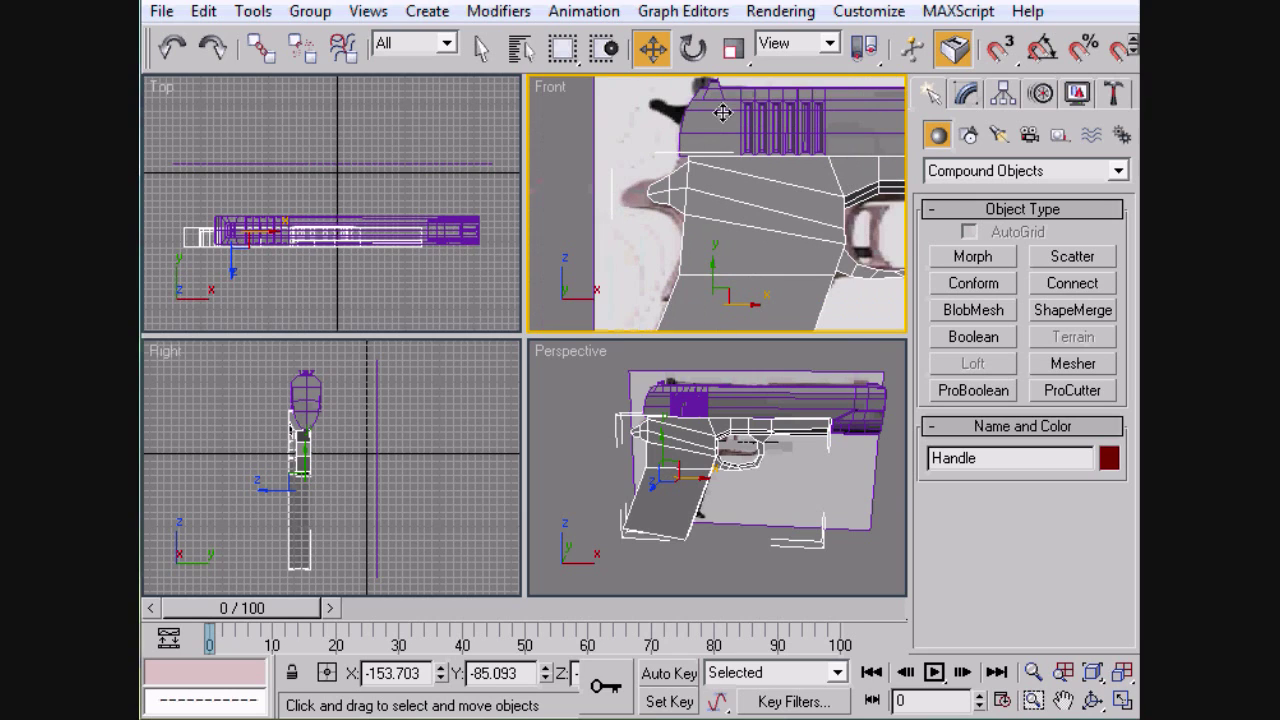
scroll(722, 112, down, 2)
middle_drag(809, 149, 736, 96)
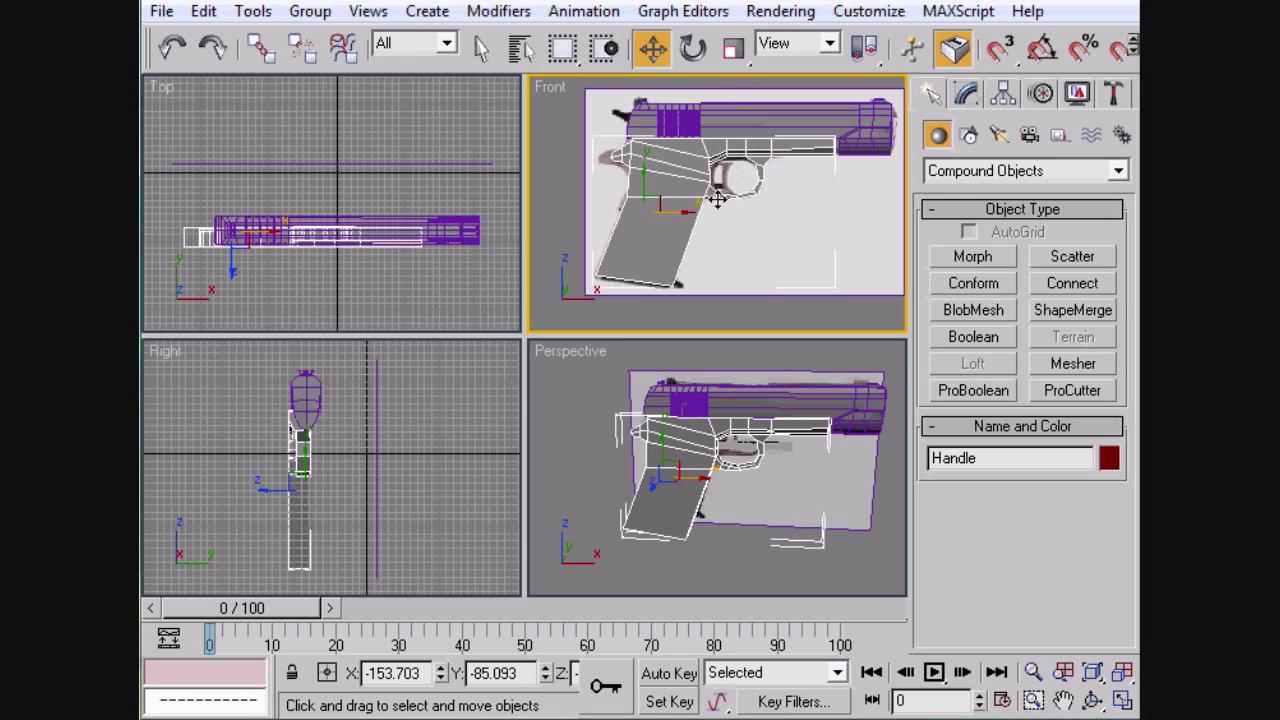
ctrl+click(642, 122)
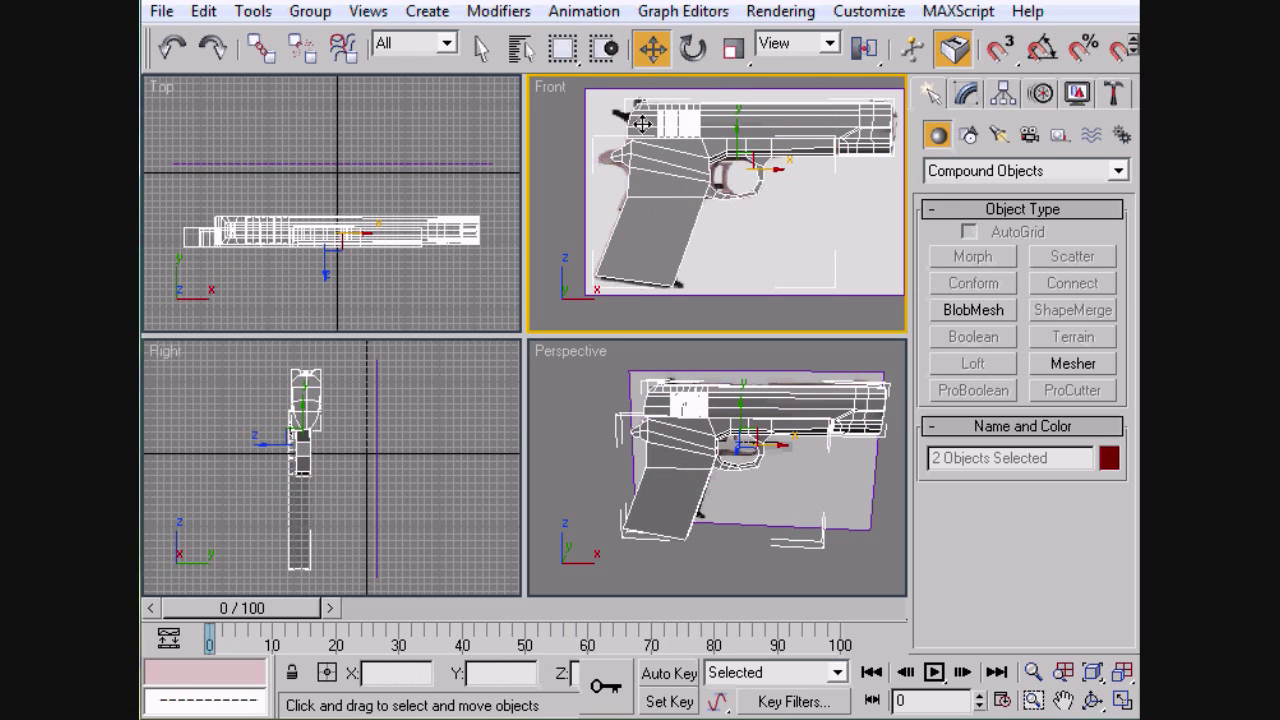
key(Delete)
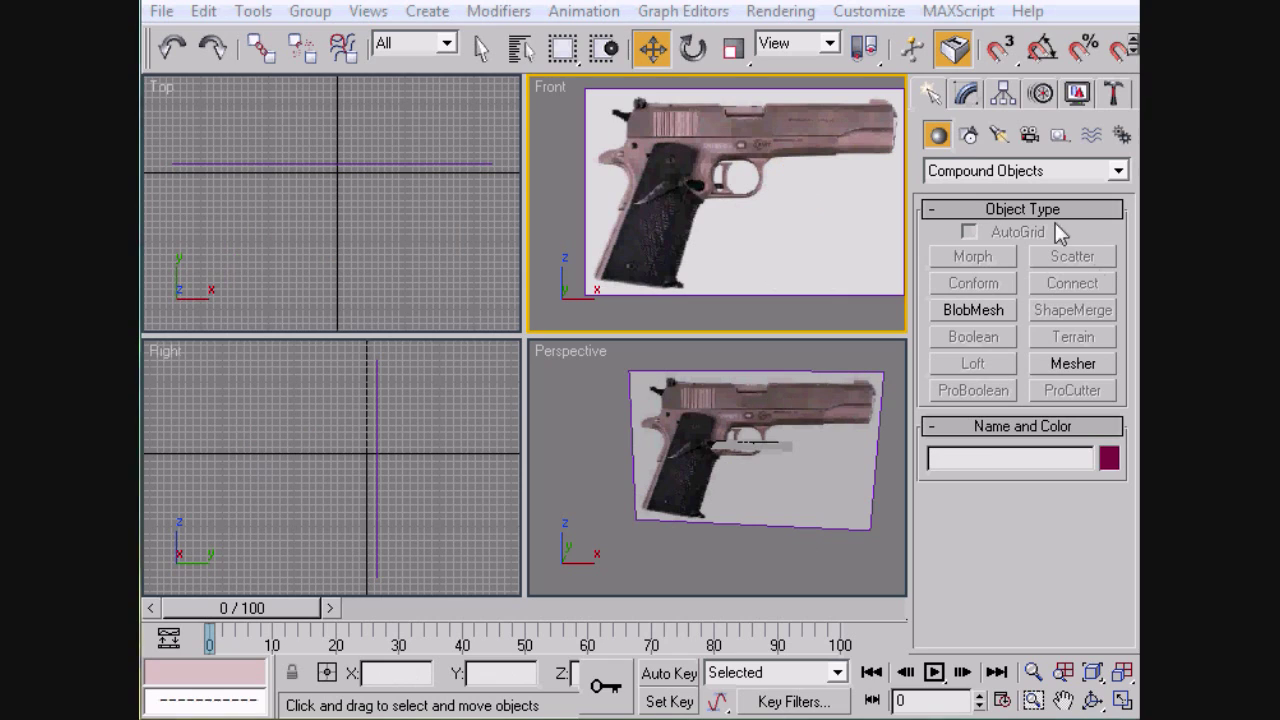
Trace the outer outline of the trigger with a Line in the Front view and close the spline.
click(966, 100)
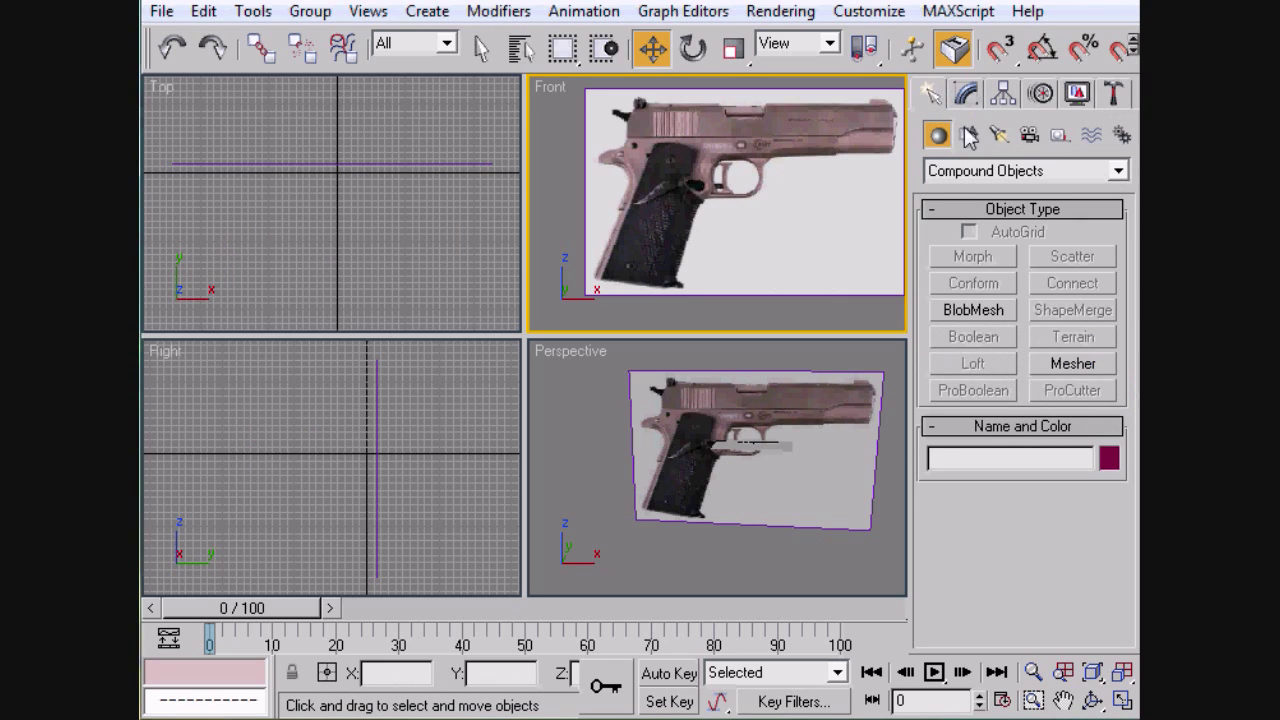
click(969, 136)
click(975, 278)
scroll(663, 194, up, 5)
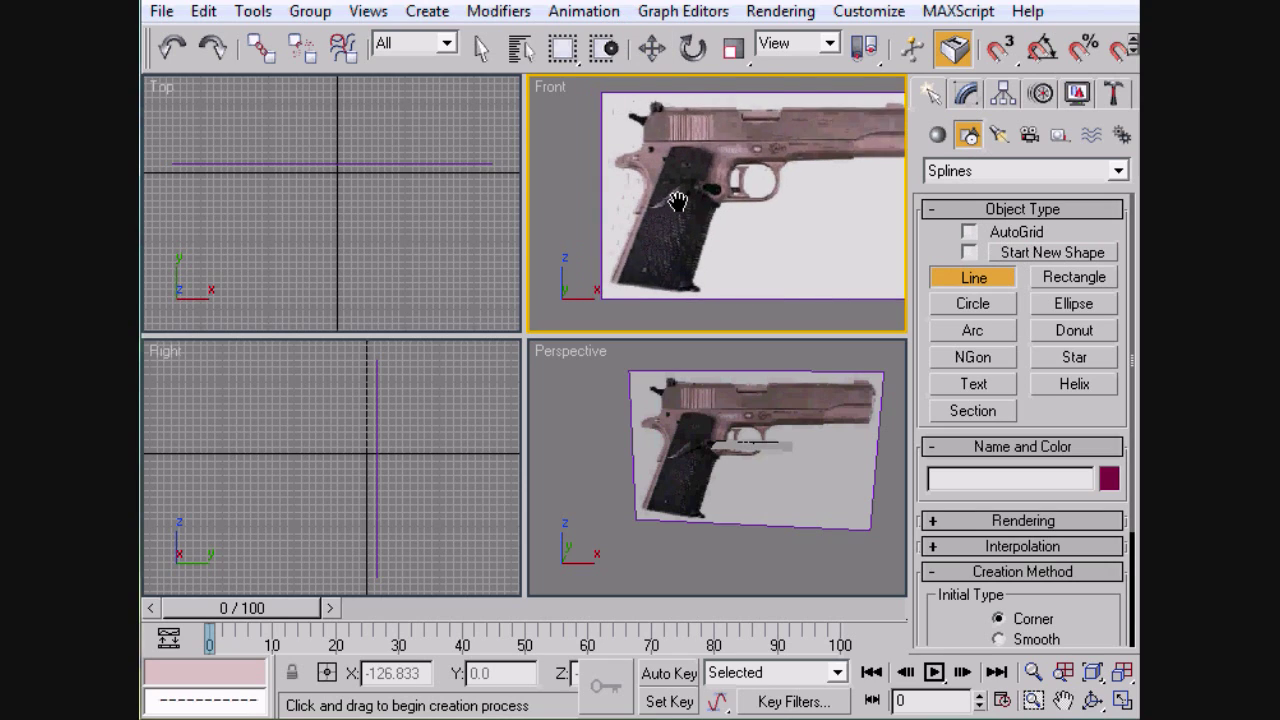
middle_drag(711, 197, 712, 215)
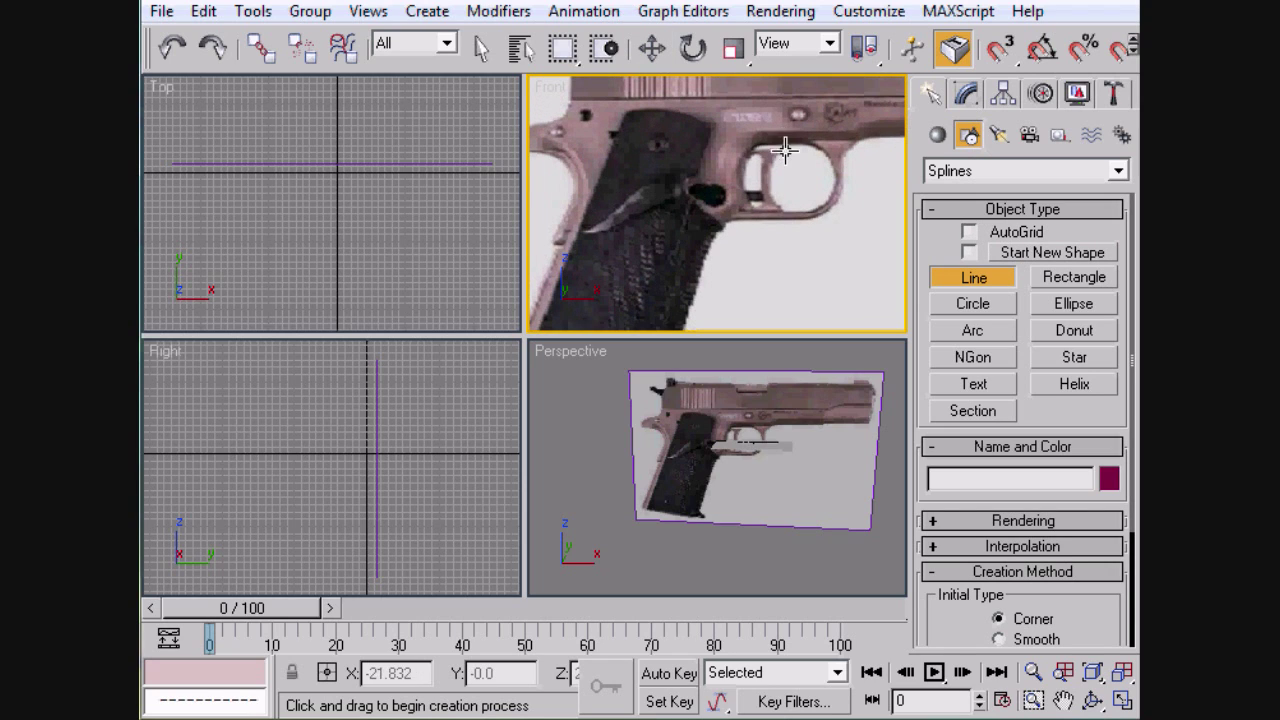
click(780, 150)
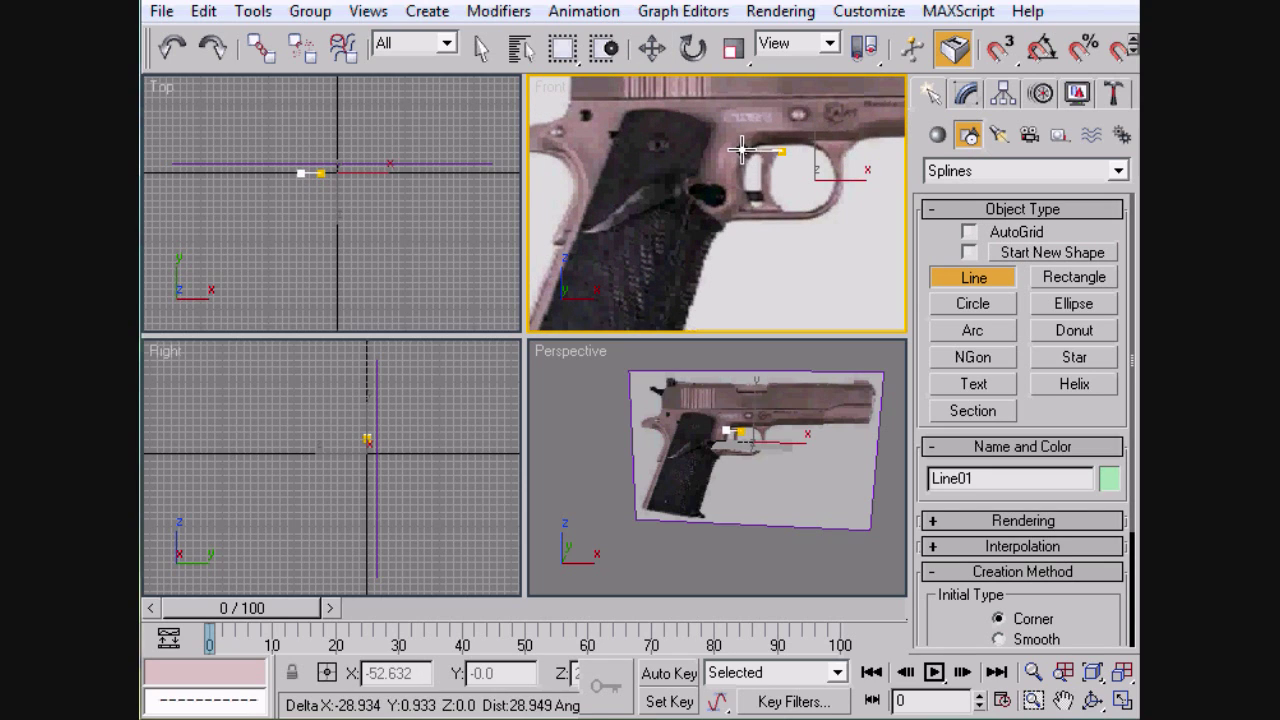
click(741, 150)
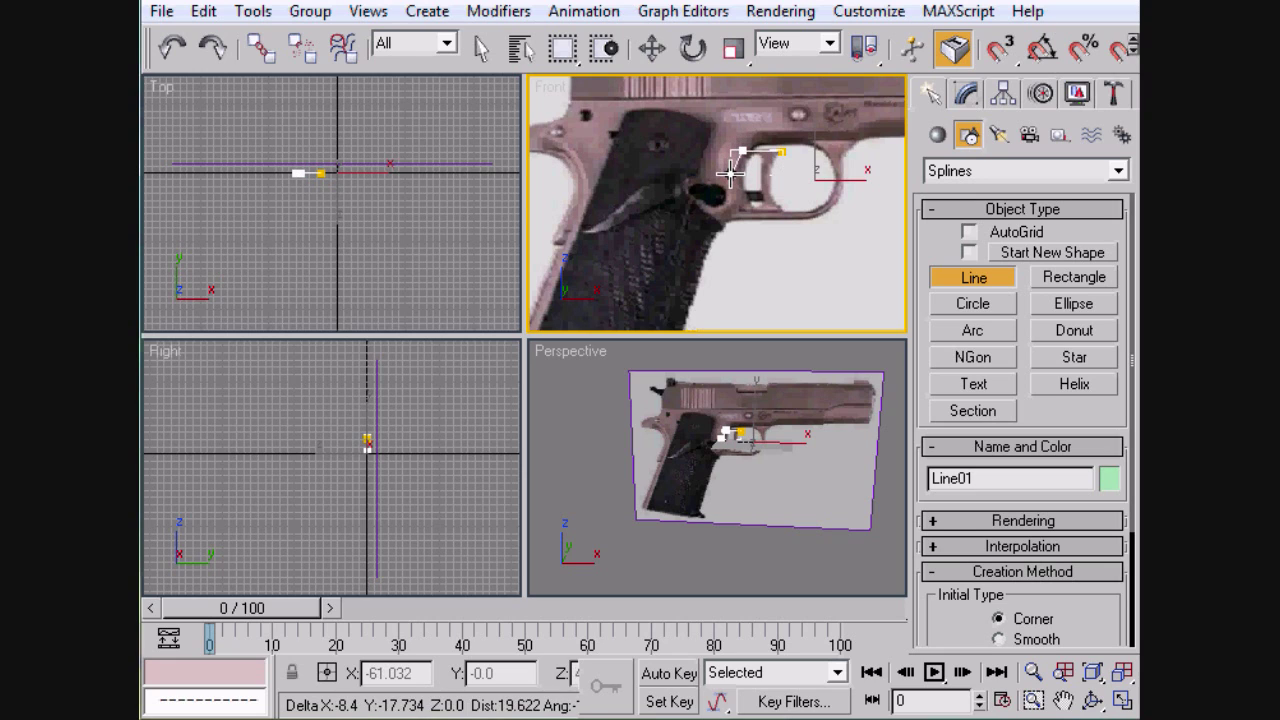
click(739, 215)
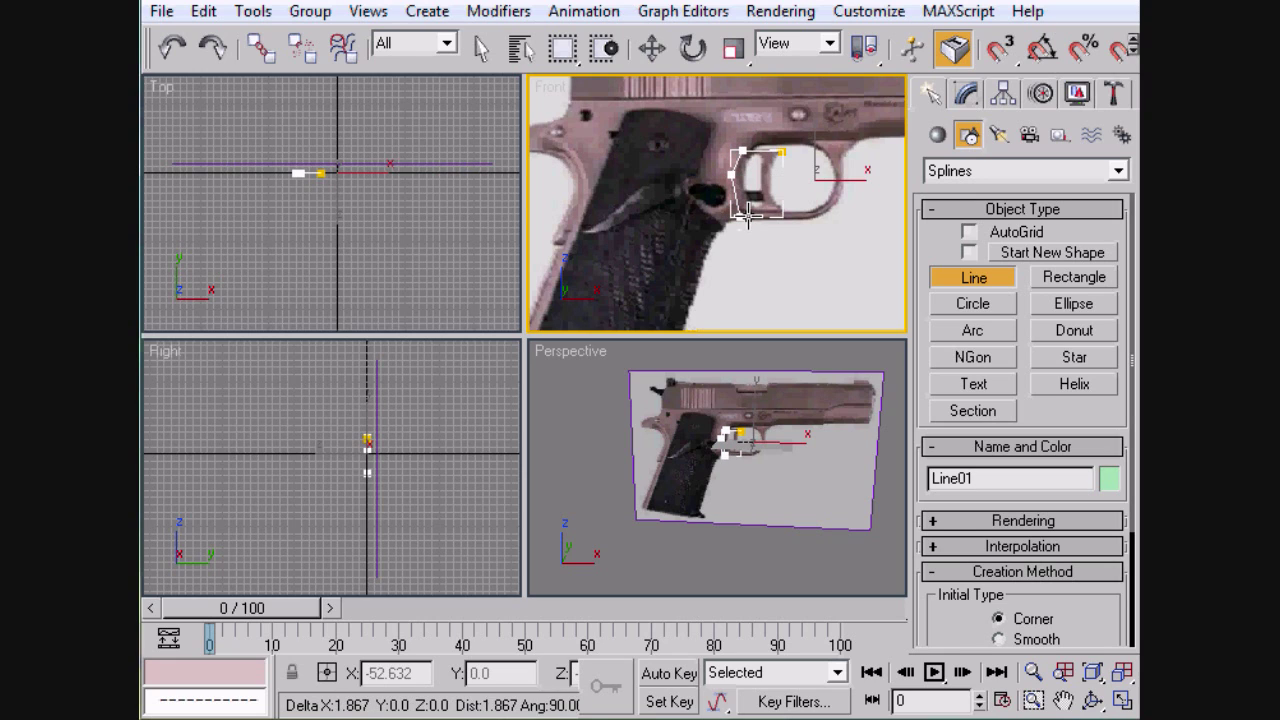
click(770, 199)
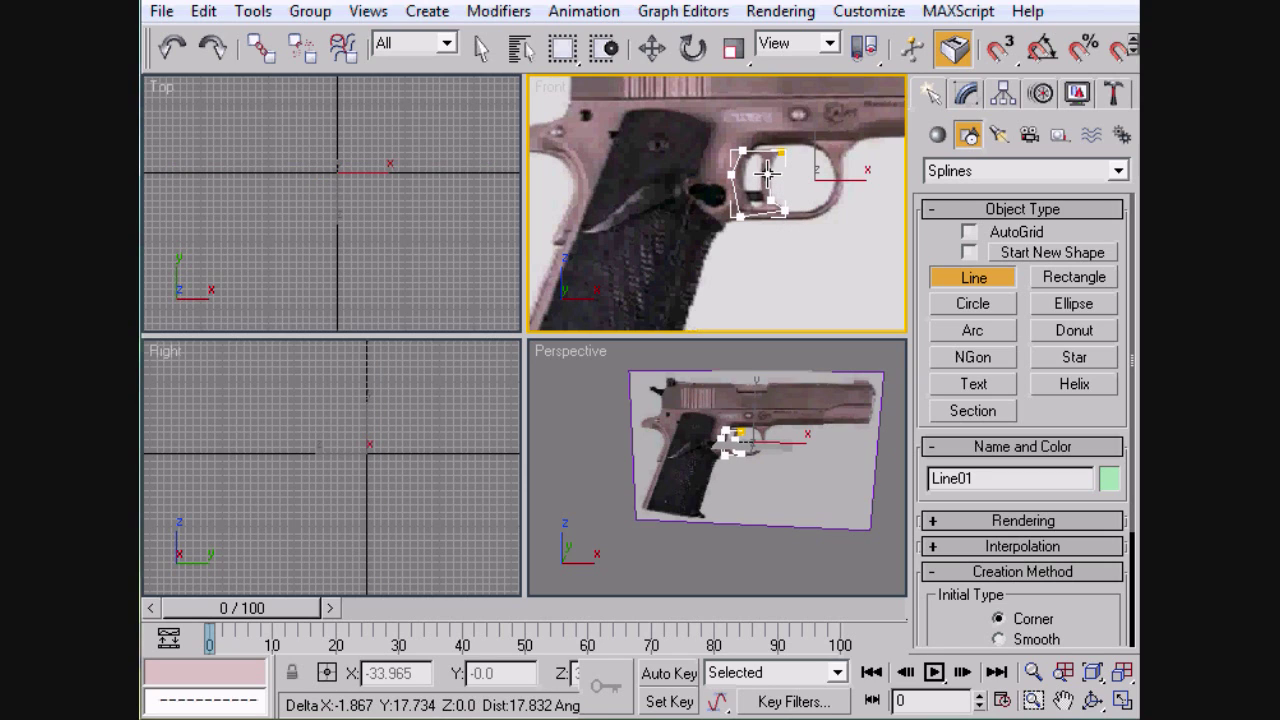
click(767, 174)
click(779, 154)
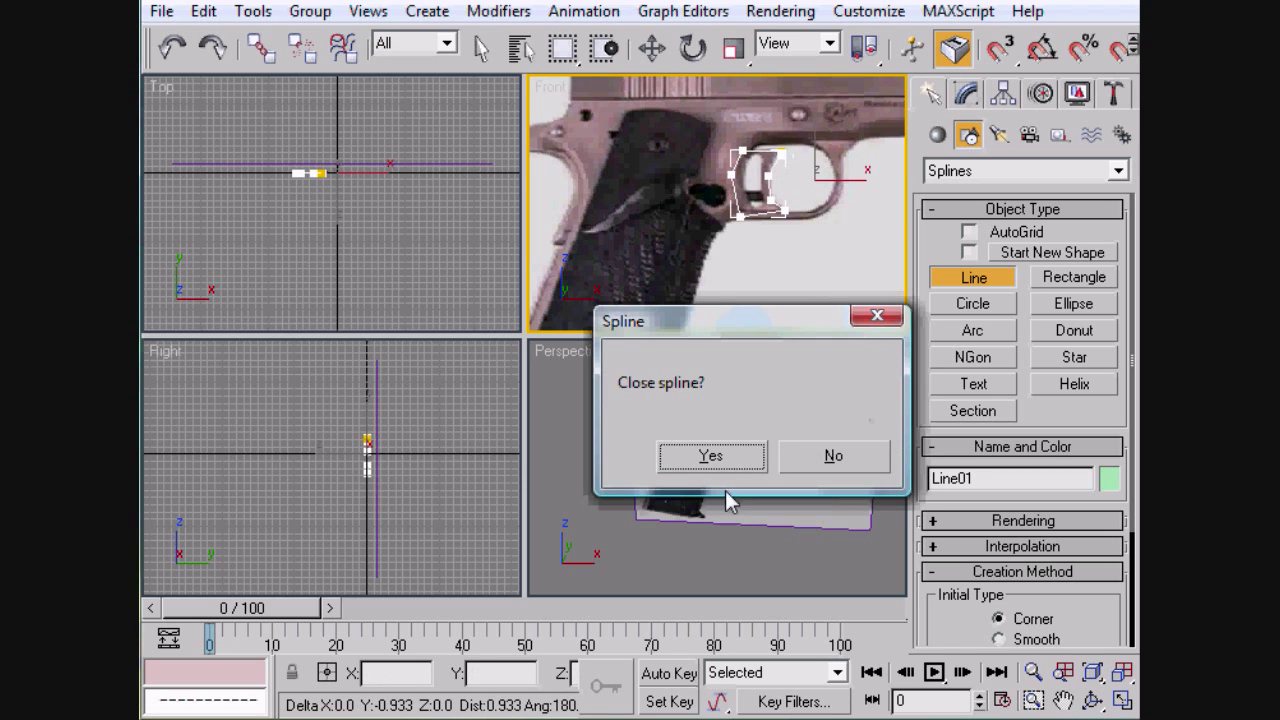
click(715, 451)
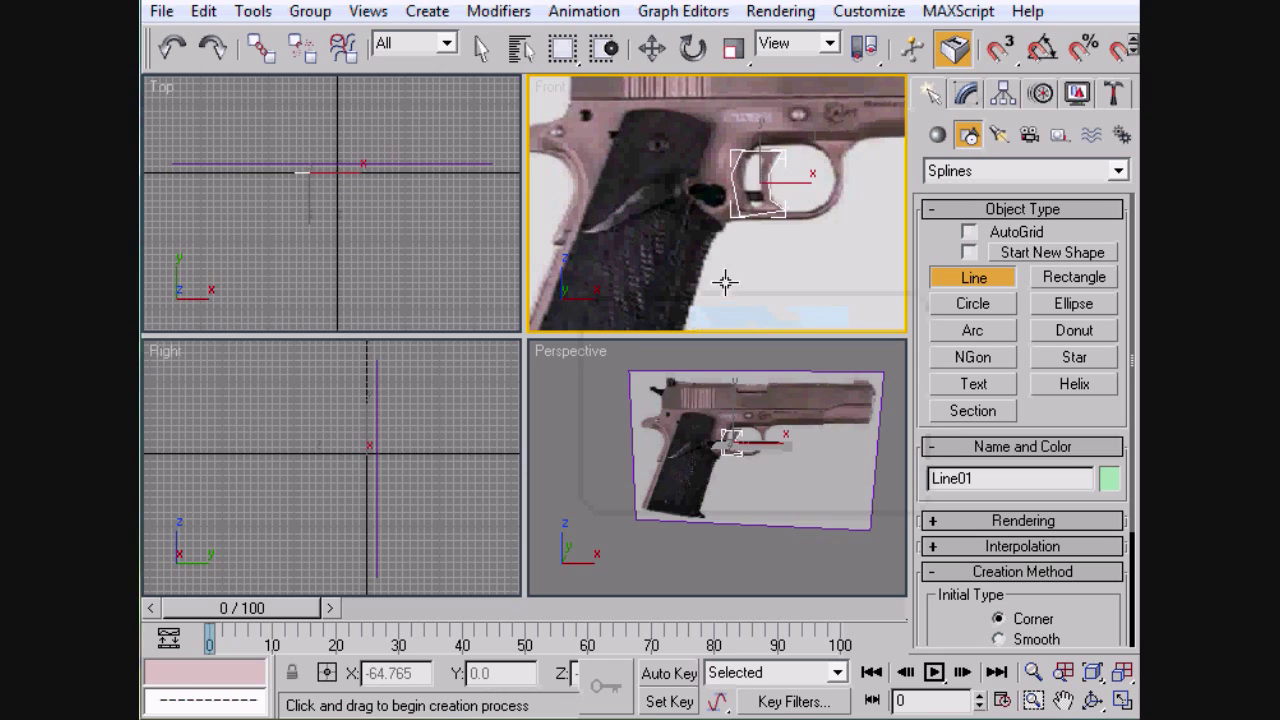
Add a second closed spline to the same shape, tracing the opening inside the trigger.
right_click(760, 160)
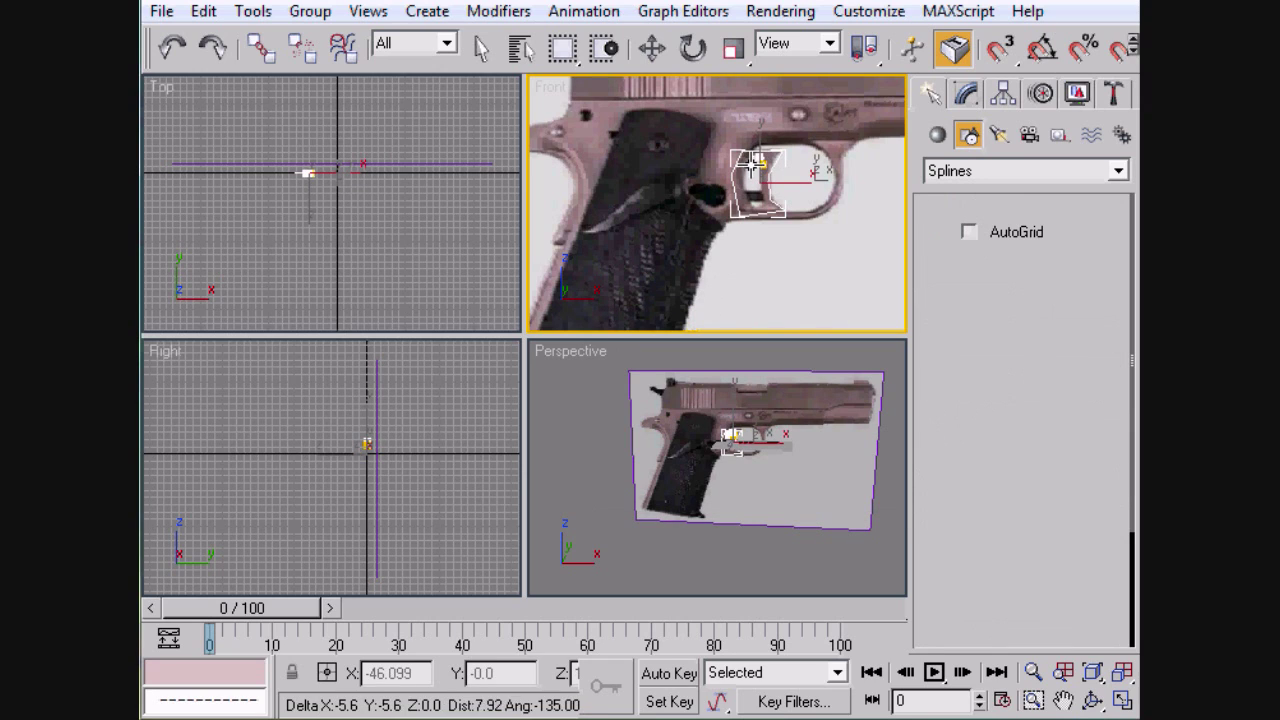
click(748, 194)
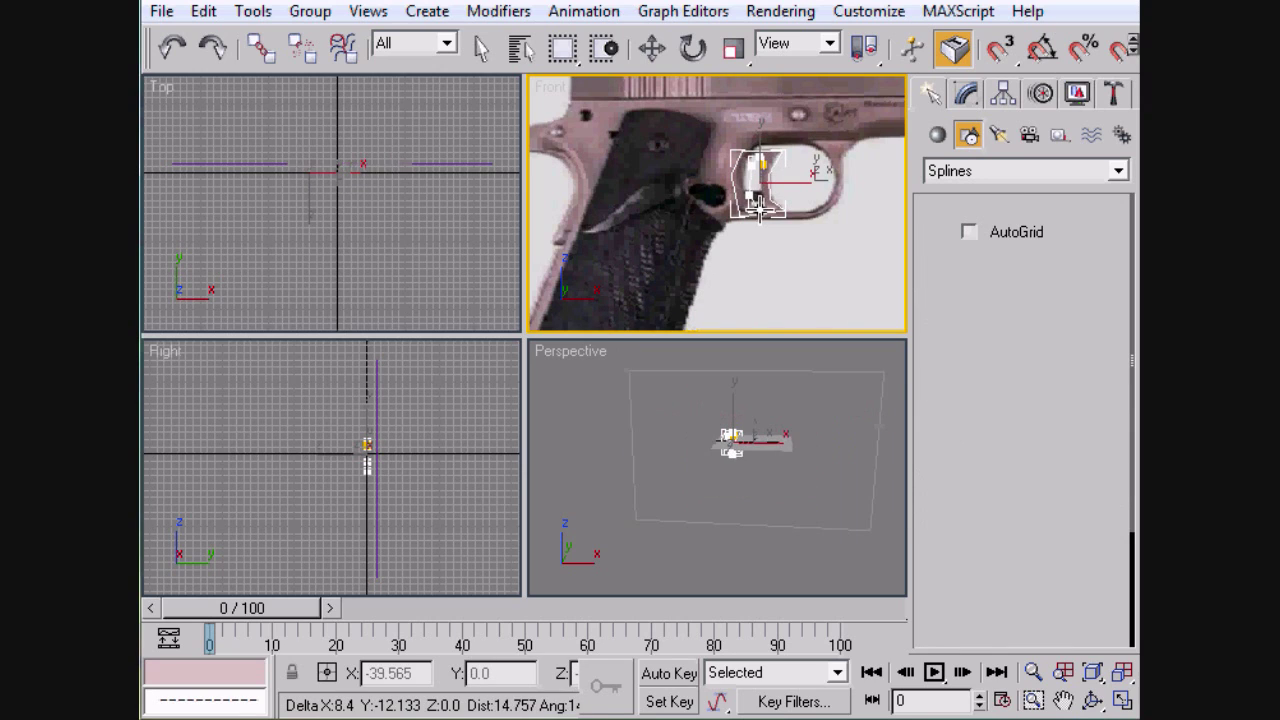
click(761, 211)
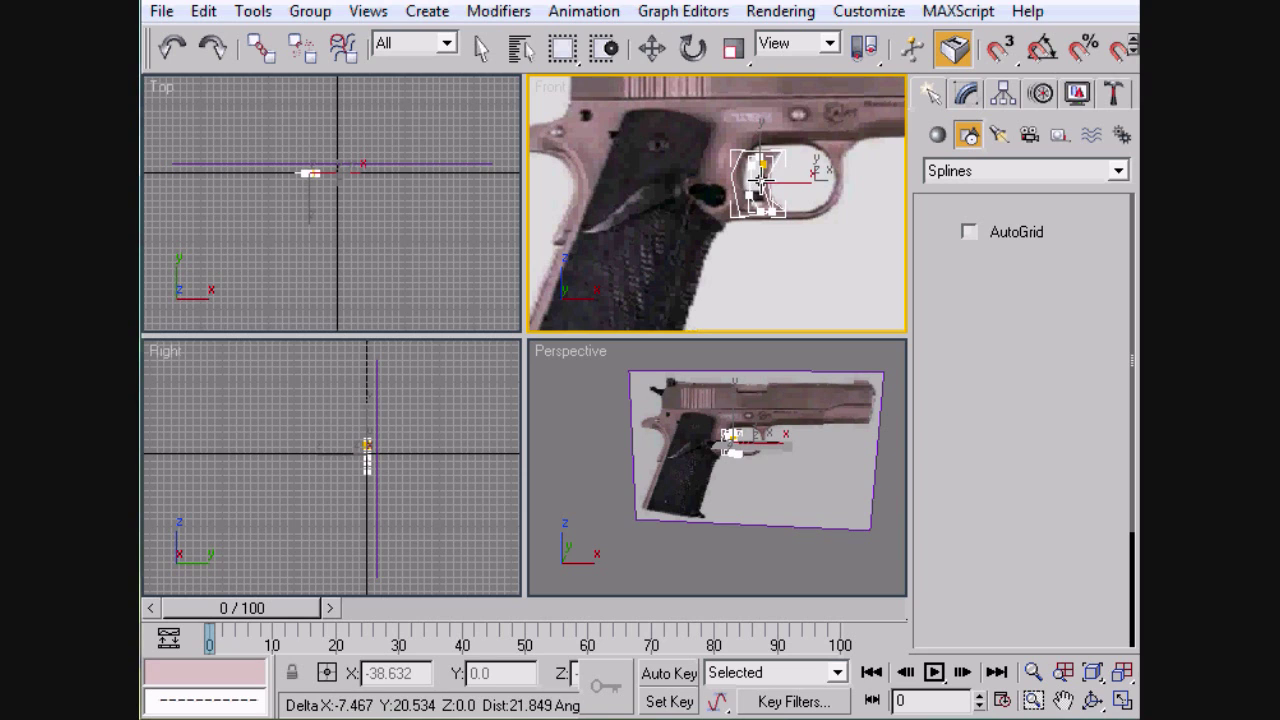
click(763, 165)
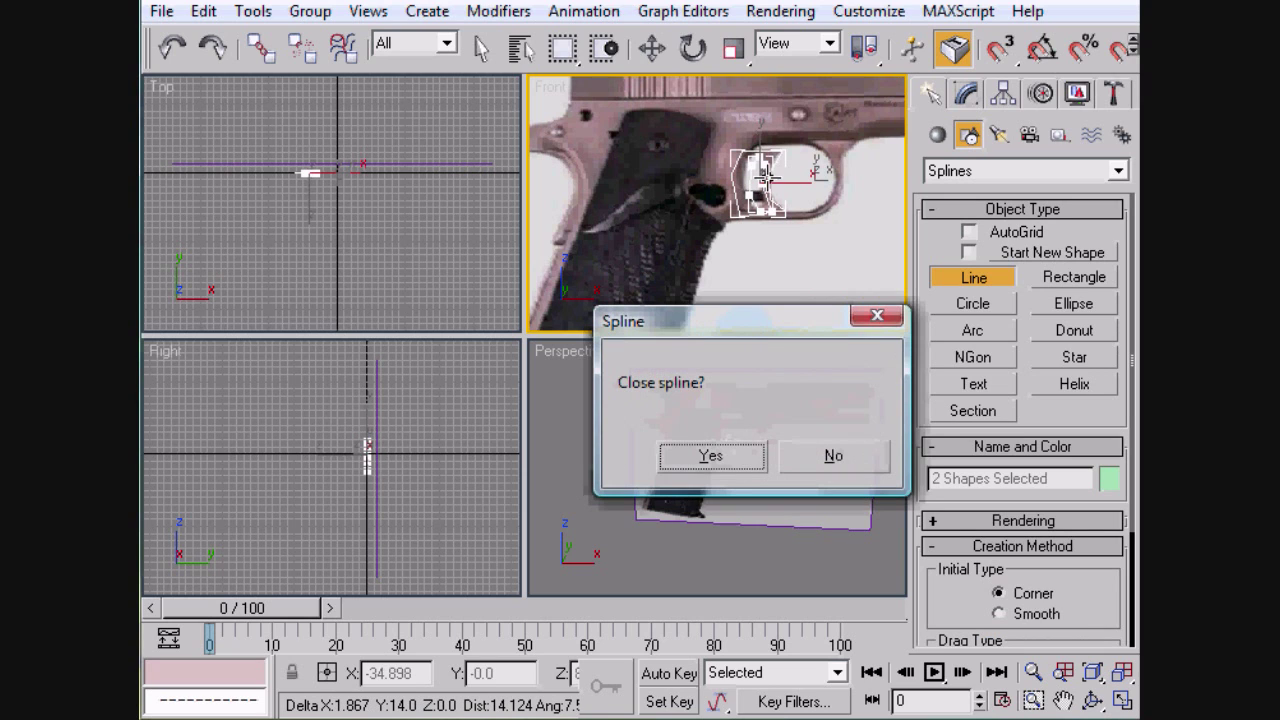
click(737, 465)
Enter Vertex level of the trigger shape and shift the inner spline's lower rear vertex slightly toward the grip.
click(968, 93)
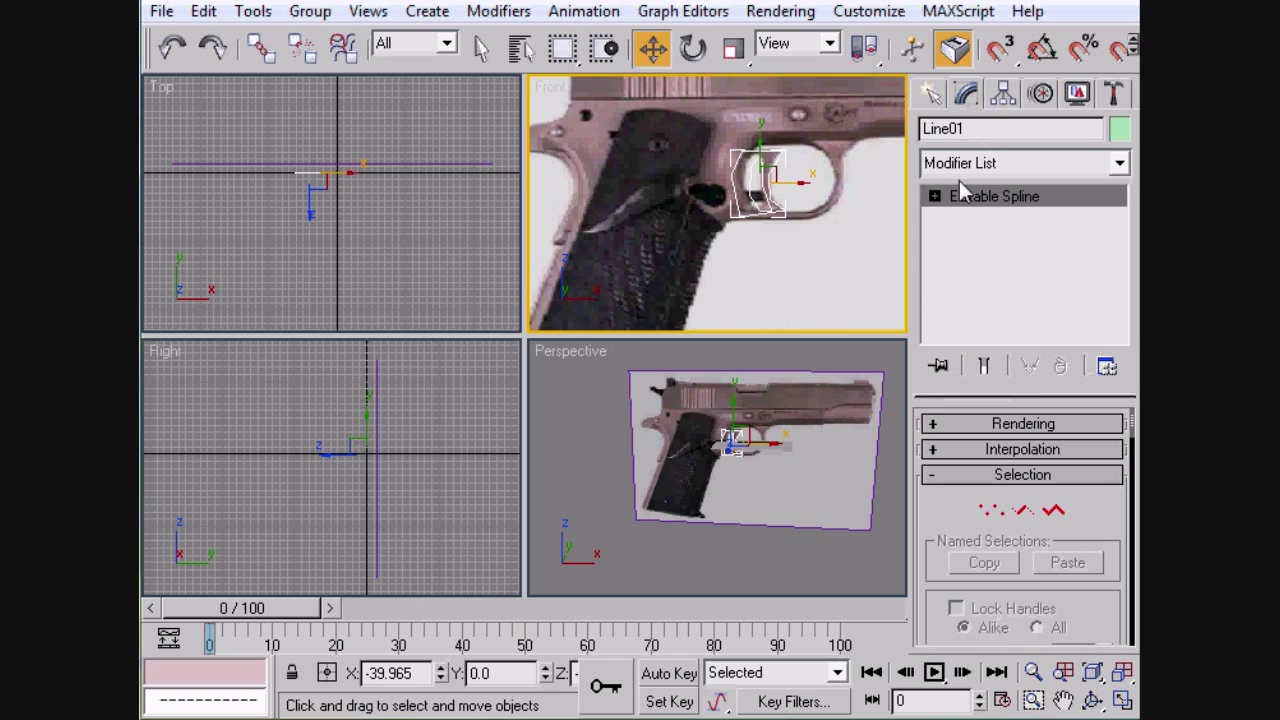
click(934, 196)
click(981, 216)
middle_drag(852, 225, 811, 238)
scroll(811, 238, up, 8)
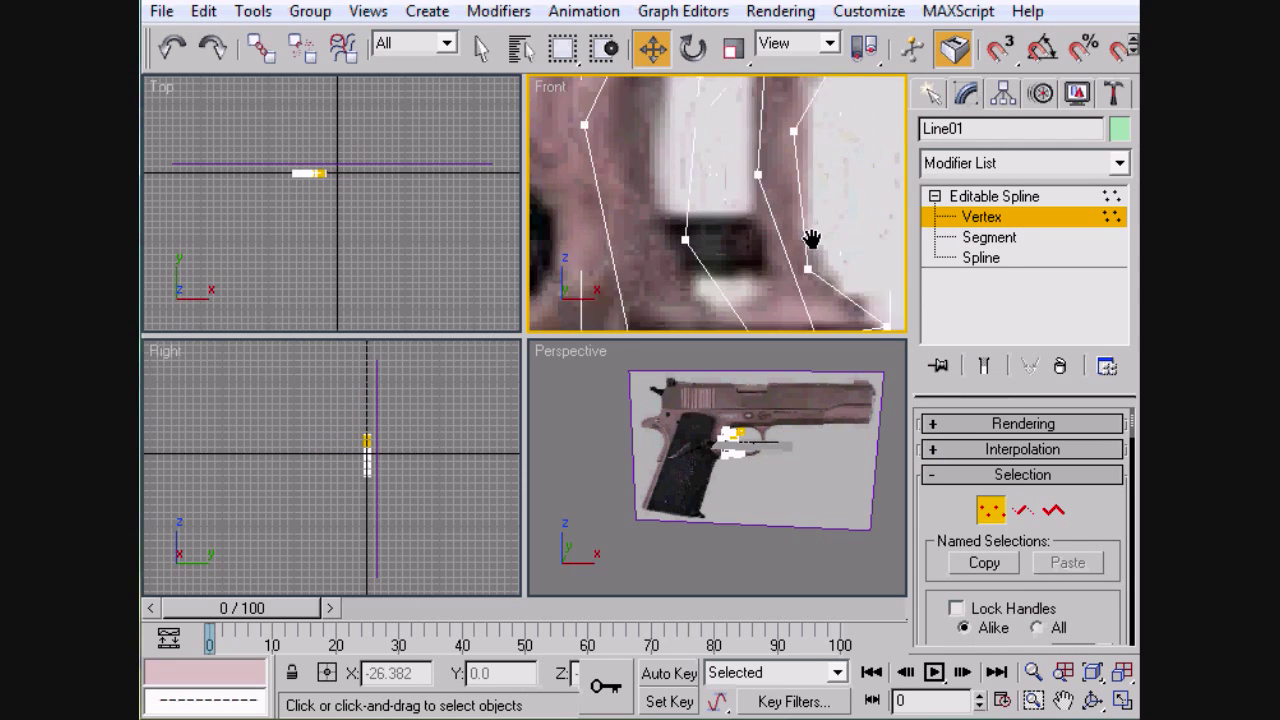
scroll(811, 238, down, 3)
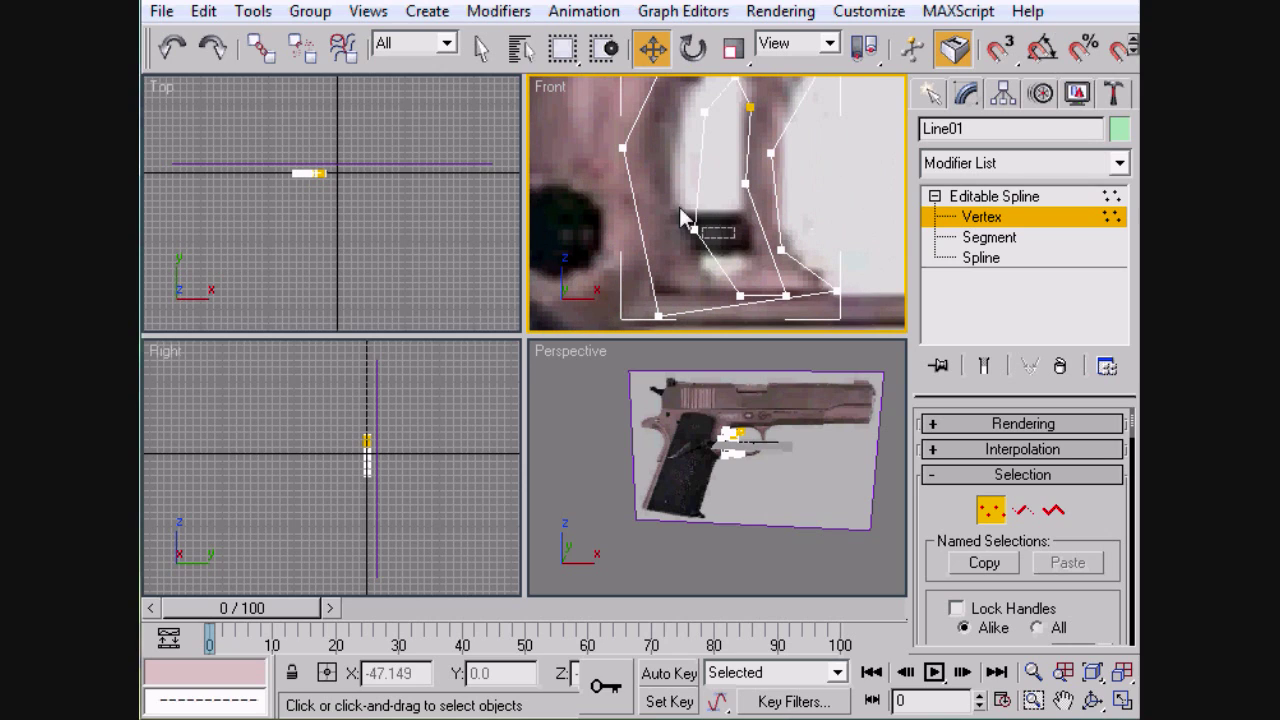
drag(679, 207, 721, 228)
click(728, 224)
click(692, 232)
Move the inner spline's three upper vertices outward to match the top of the opening in the reference image.
middle_drag(727, 228, 737, 272)
click(714, 156)
drag(747, 158, 738, 82)
drag(756, 134, 762, 111)
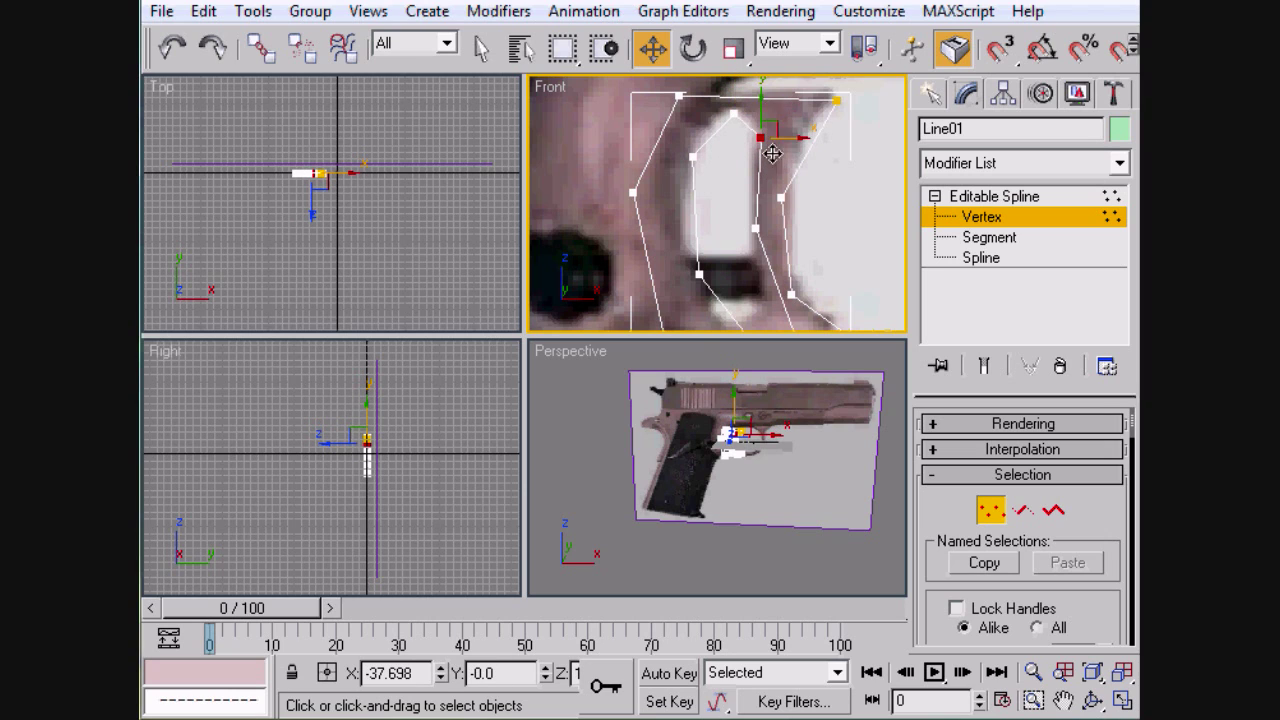
Move the inner spline's lower front and bottom vertices to match the bottom of the trigger opening in the reference image.
middle_drag(776, 208, 778, 151)
click(757, 187)
middle_drag(794, 200, 782, 165)
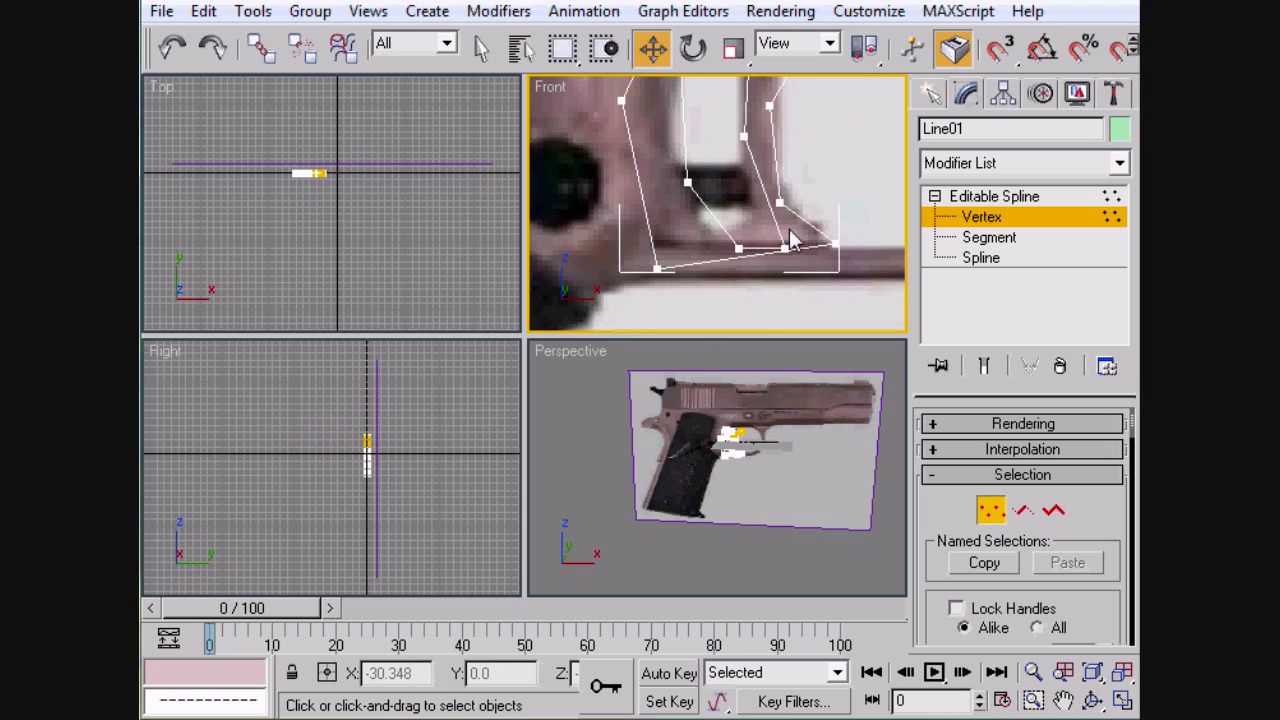
click(786, 249)
drag(787, 210, 757, 157)
click(741, 247)
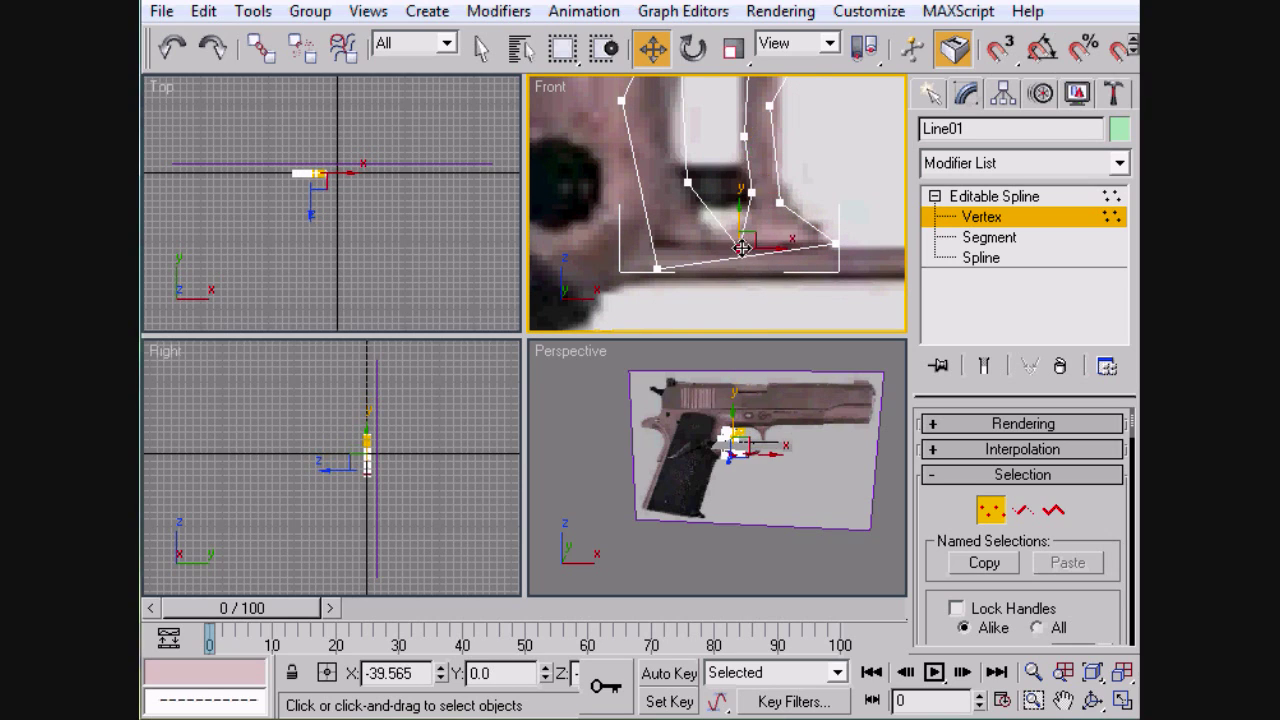
mouse_move(739, 228)
mouse_down()
mouse_move(736, 197)
mouse_move(759, 227)
mouse_up()
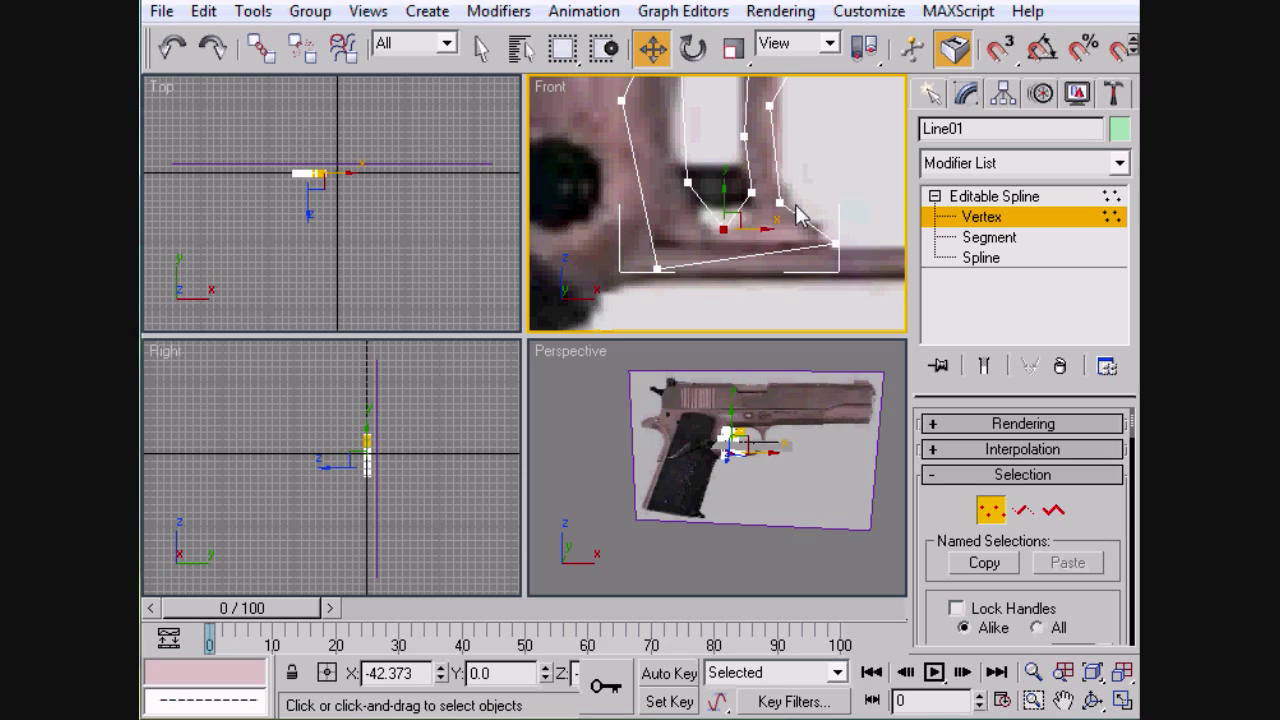
middle_drag(816, 201, 838, 274)
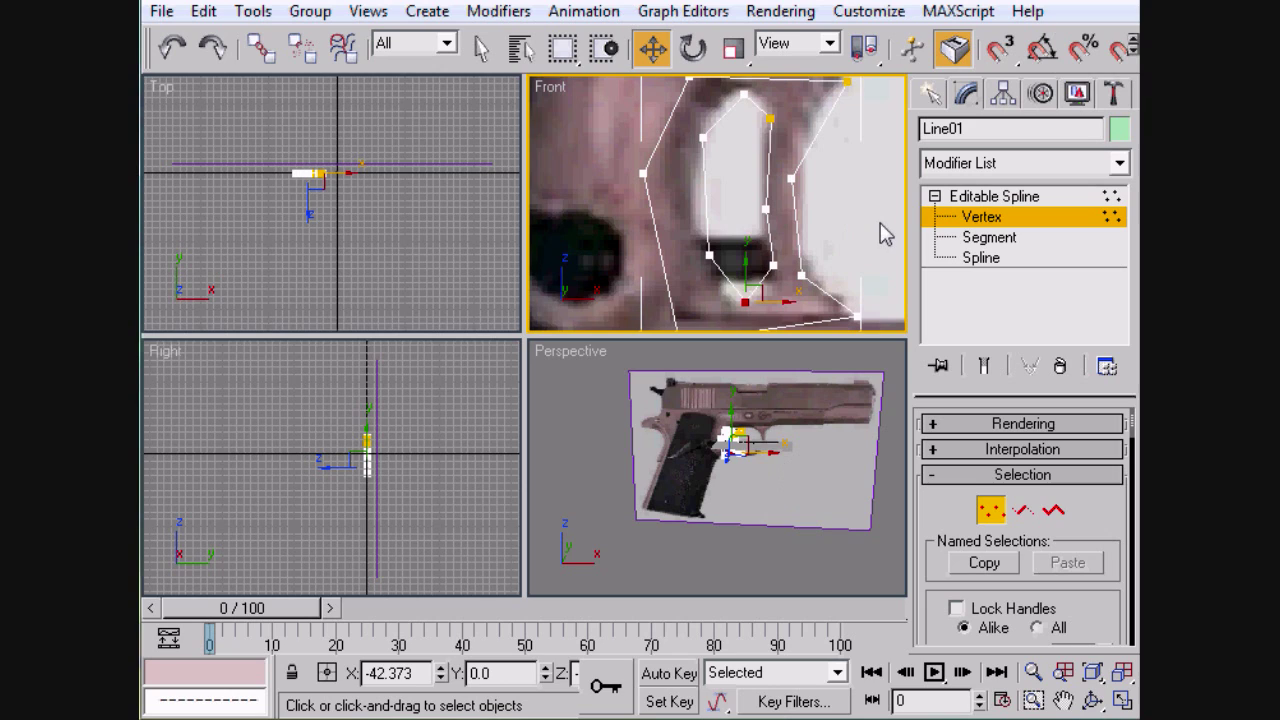
Smooth all vertices of both trigger splines, but turn the outer spline's three rear vertices back into corners.
scroll(883, 233, down, 3)
drag(826, 328, 602, 60)
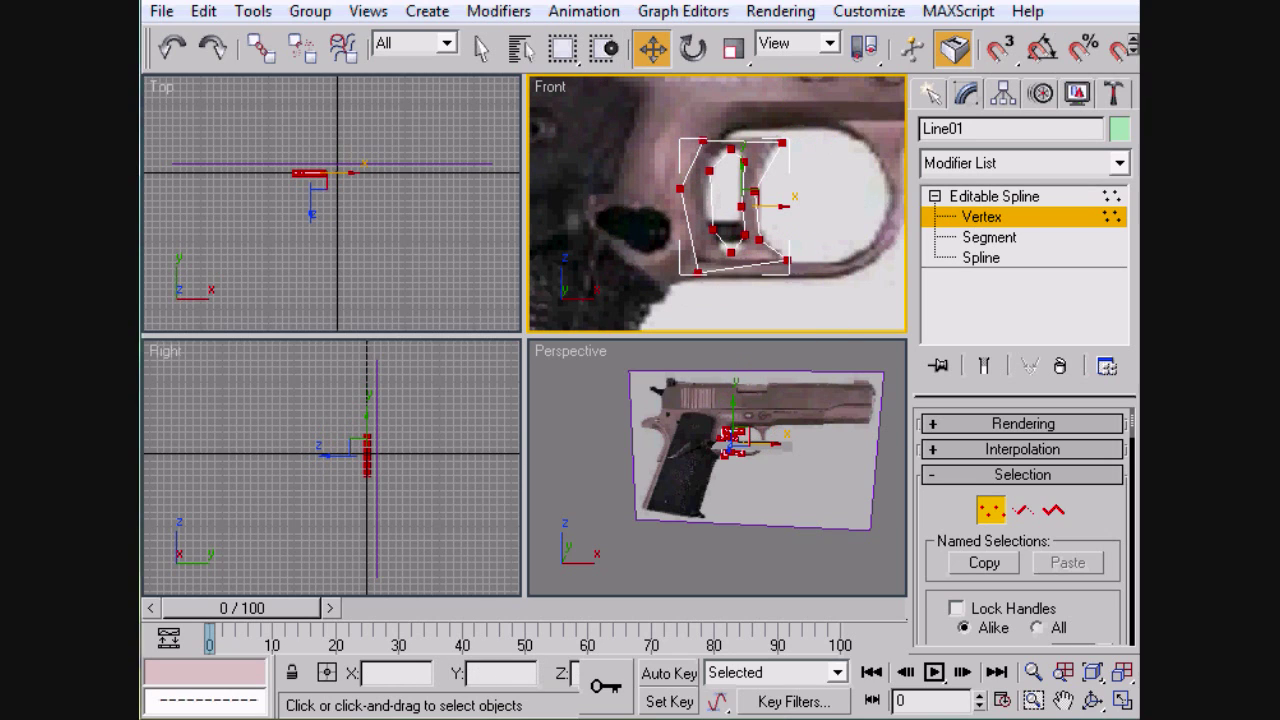
middle_drag(796, 196, 804, 187)
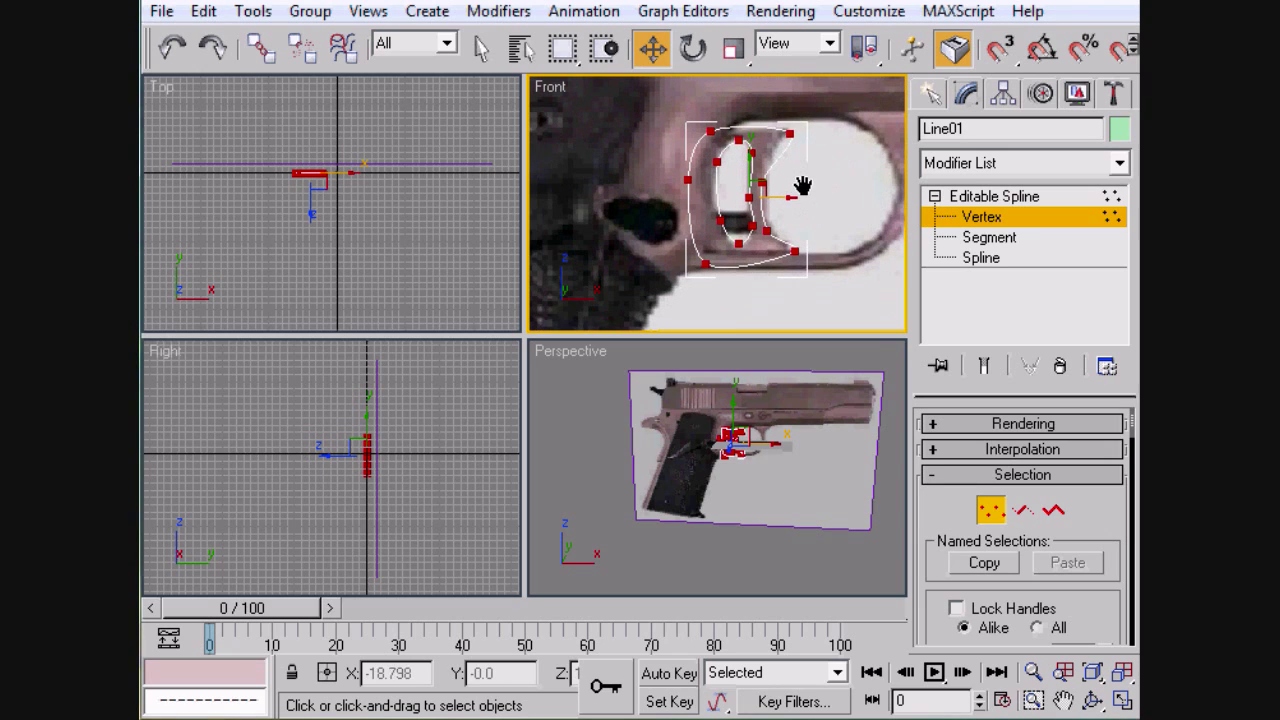
click(799, 287)
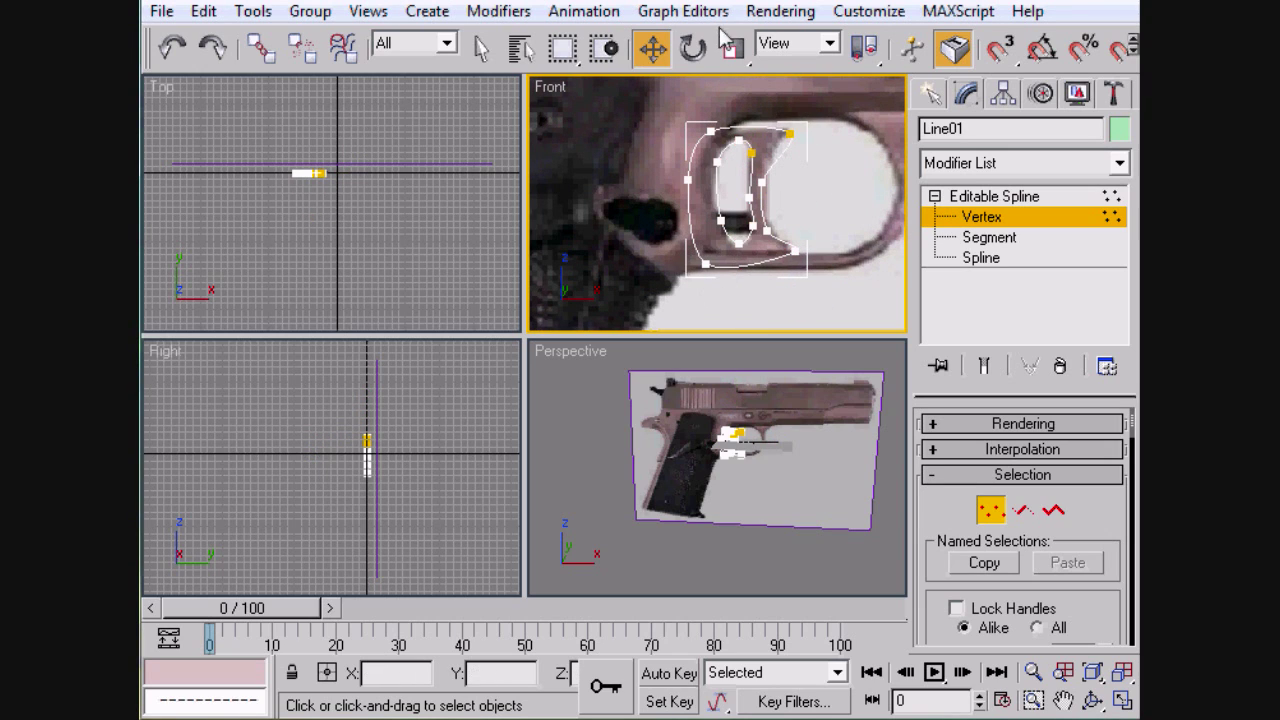
drag(664, 104, 715, 275)
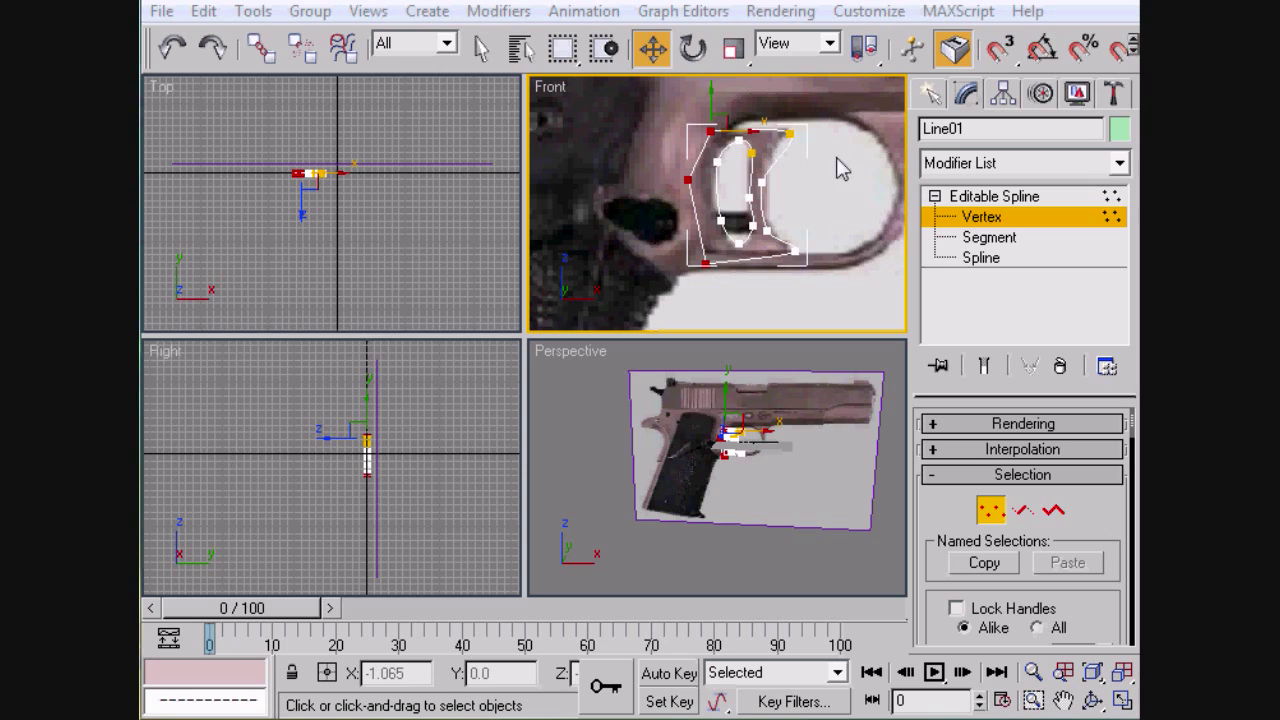
Raise the outer spline's upper front-curve vertex and its lower rear corner vertex slightly to refine the trigger outline.
click(761, 183)
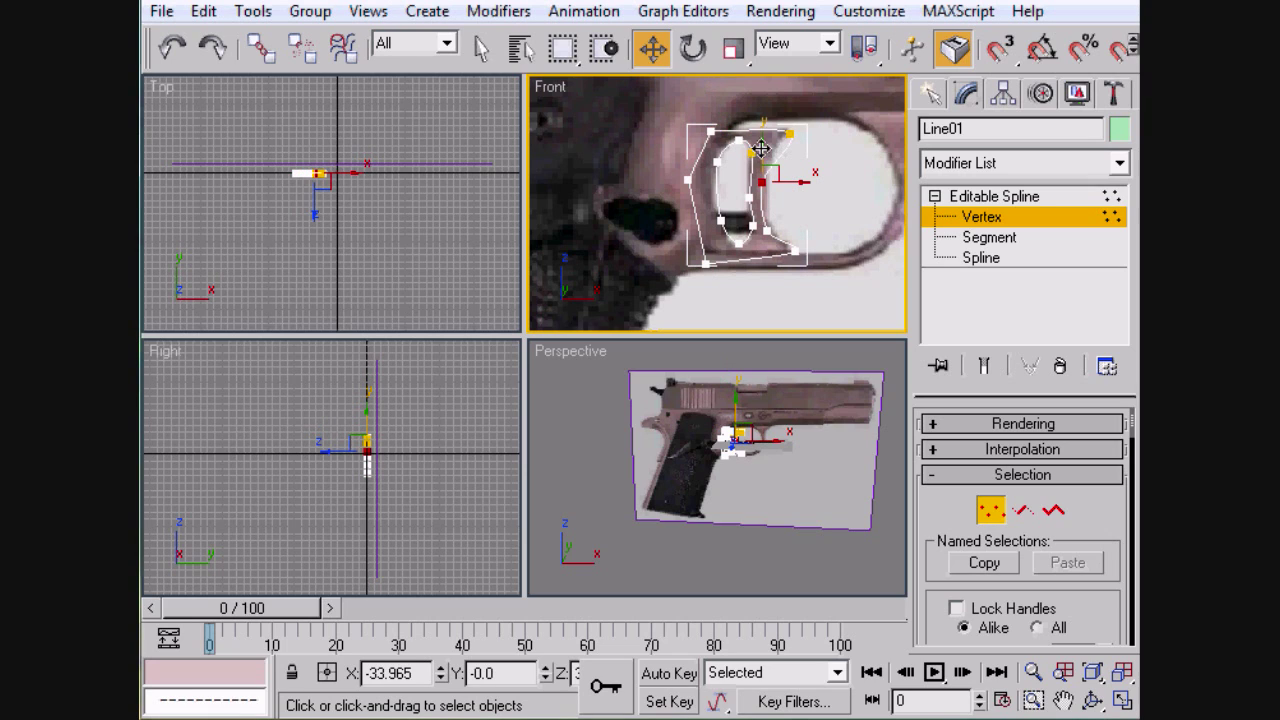
drag(762, 150, 763, 127)
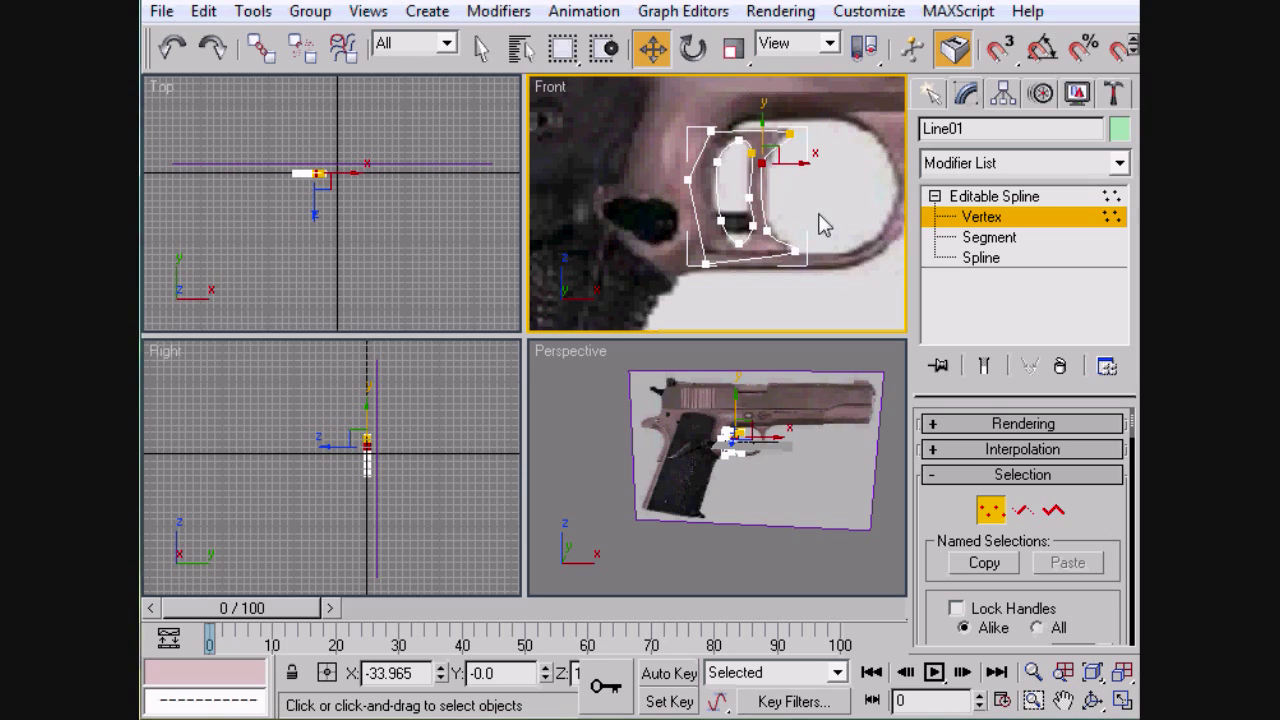
click(706, 263)
drag(708, 232, 708, 221)
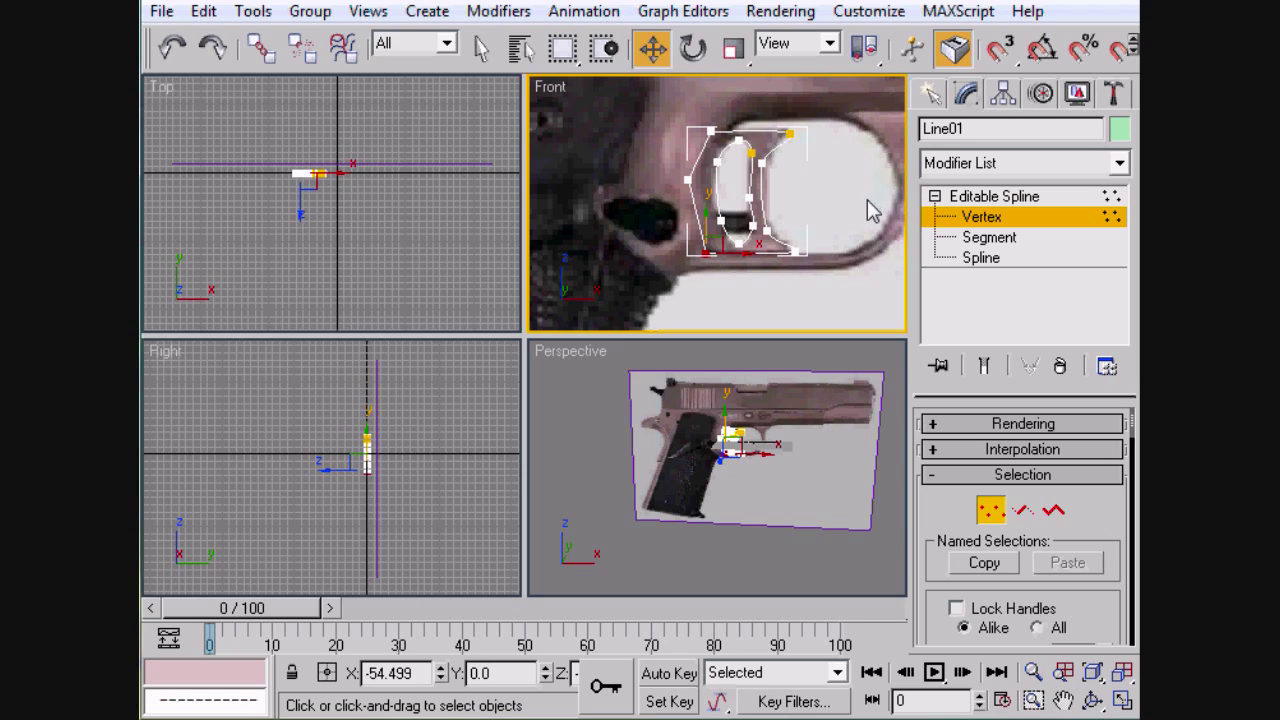
Apply an Extrude modifier with an amount of 7.0 to the trigger shape.
click(1005, 165)
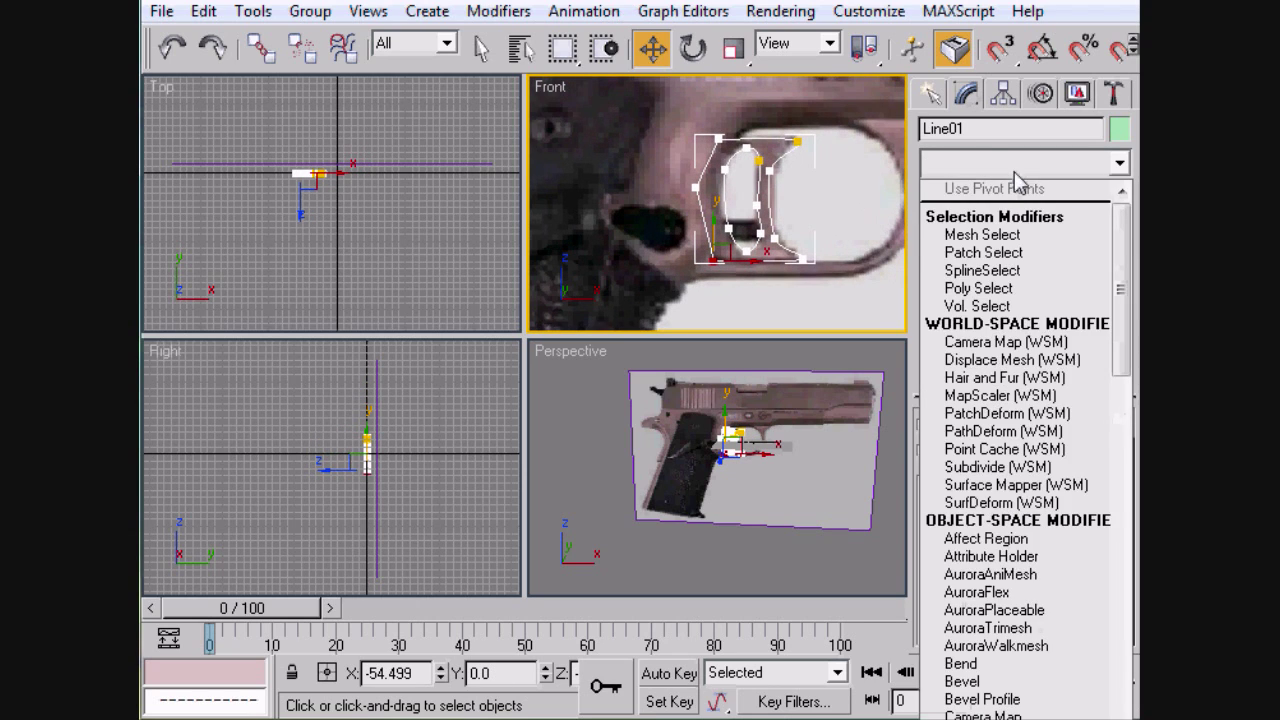
key(e)
key(e)
key(e)
key(e)
key(e)
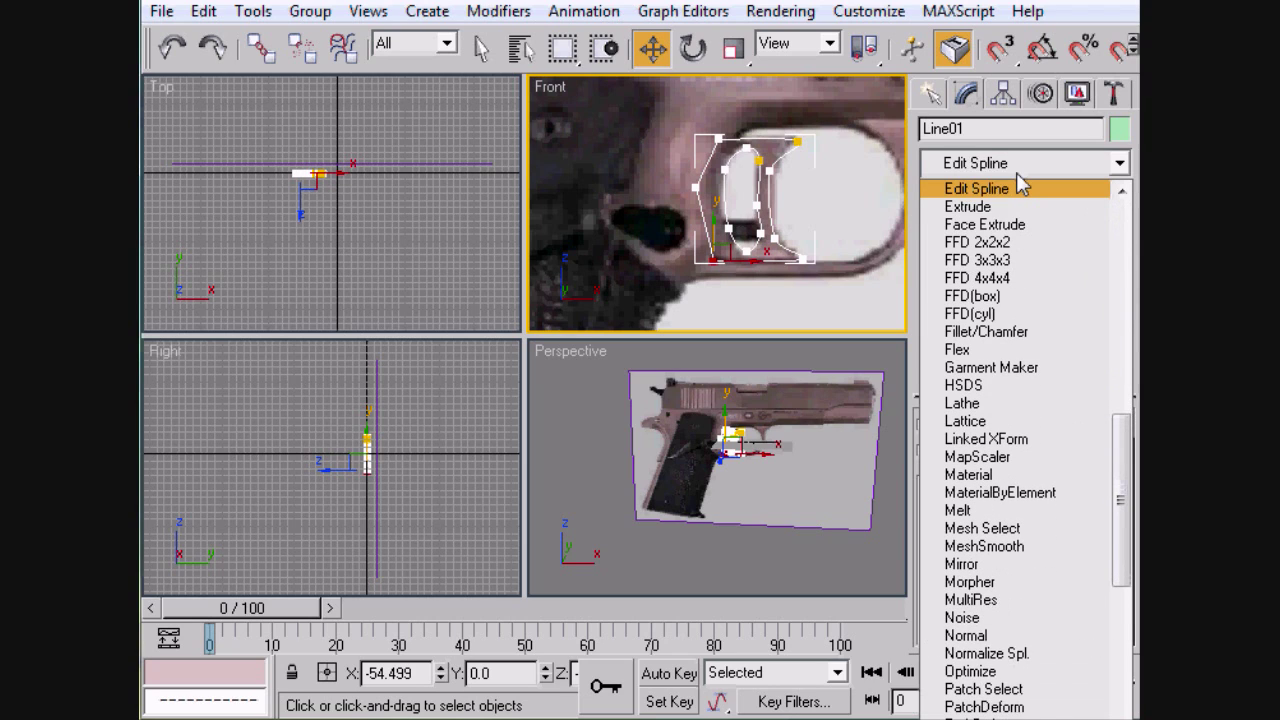
key(e)
key(Return)
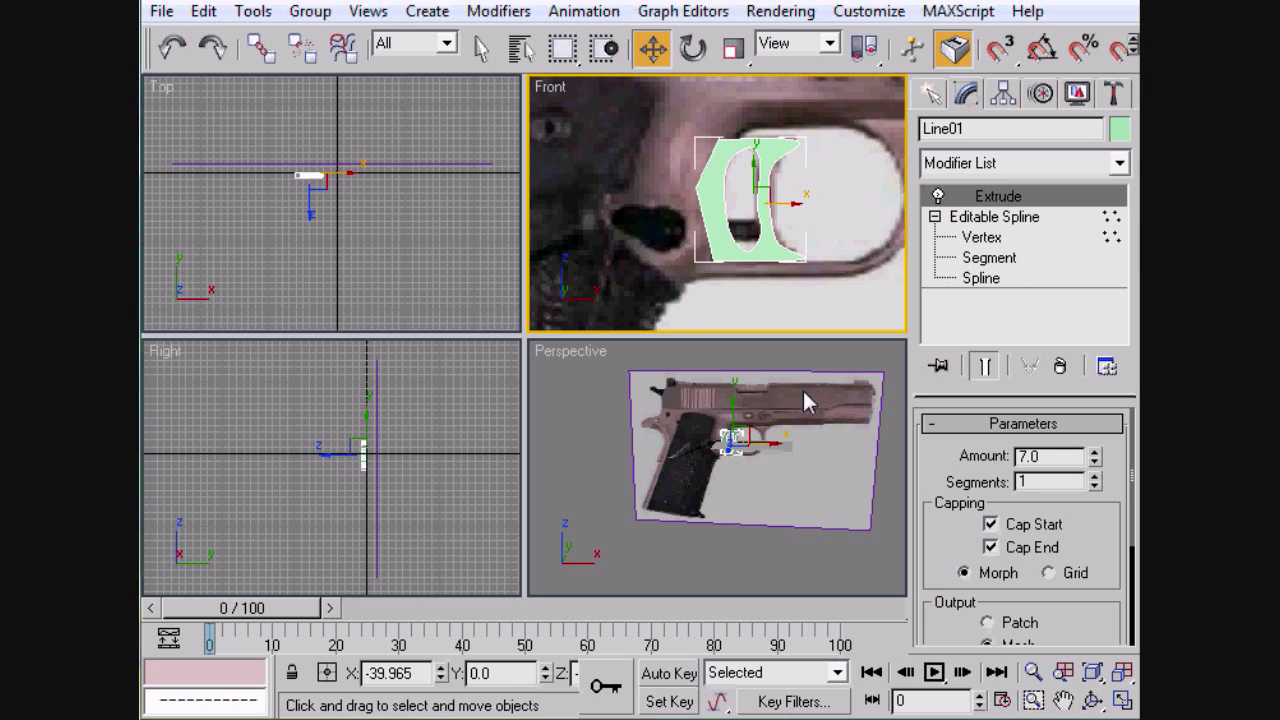
Unhide the other pistol parts and frame the trigger inside the guard opening.
middle_drag(804, 394, 868, 428)
scroll(806, 412, up, 4)
scroll(806, 412, down, 2)
scroll(806, 412, up, 3)
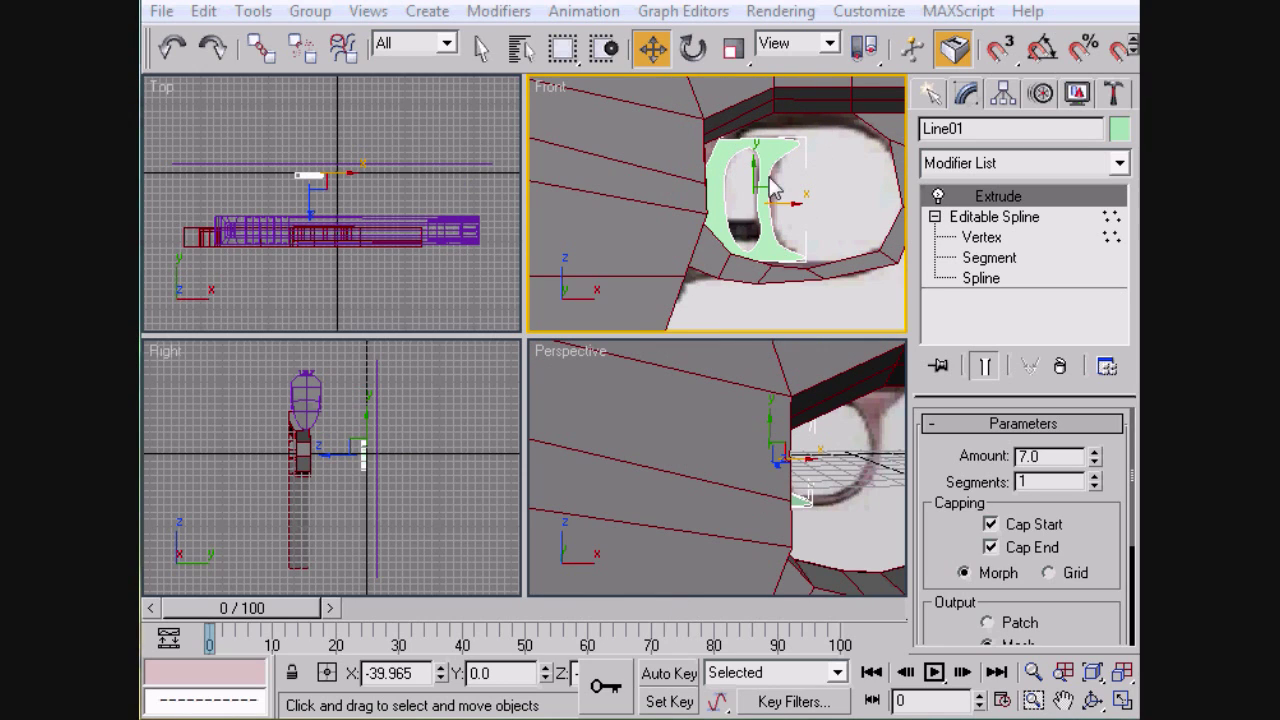
middle_drag(740, 120, 664, 133)
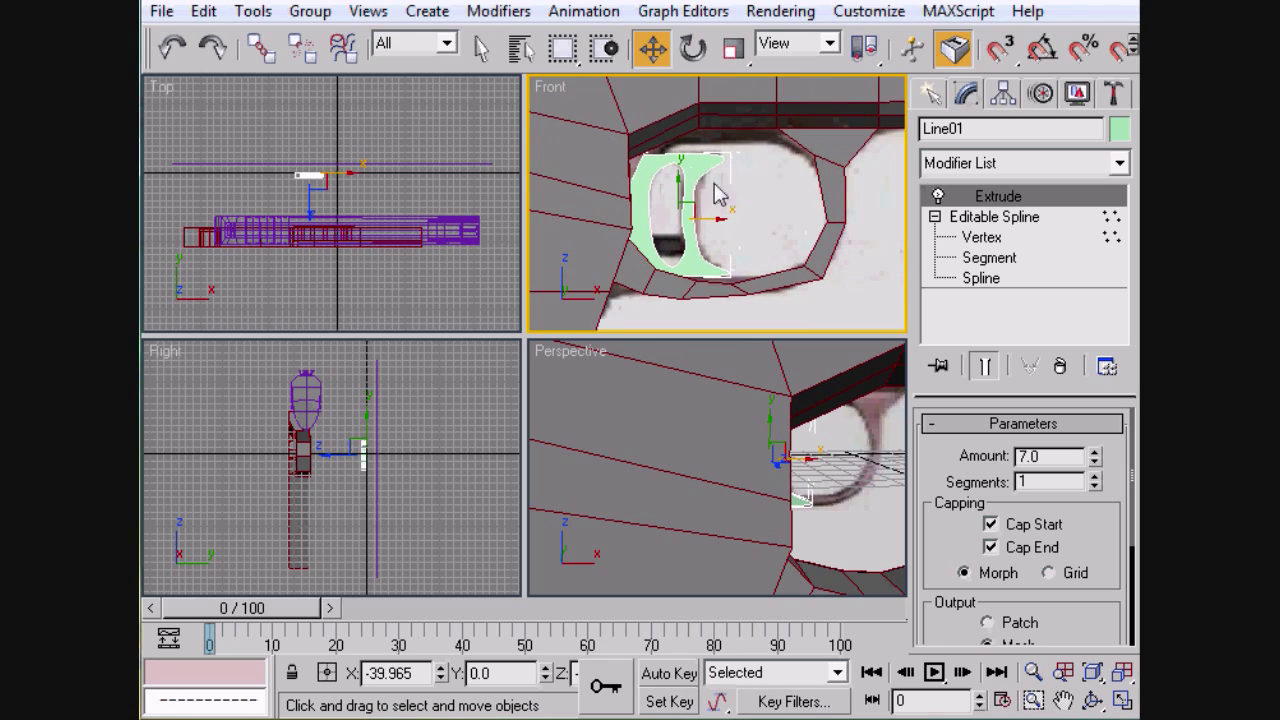
Move the trigger along Y in the Top view to about -83.5 so it sits within the frame's thickness.
click(311, 183)
click(305, 197)
key(ctrl+z)
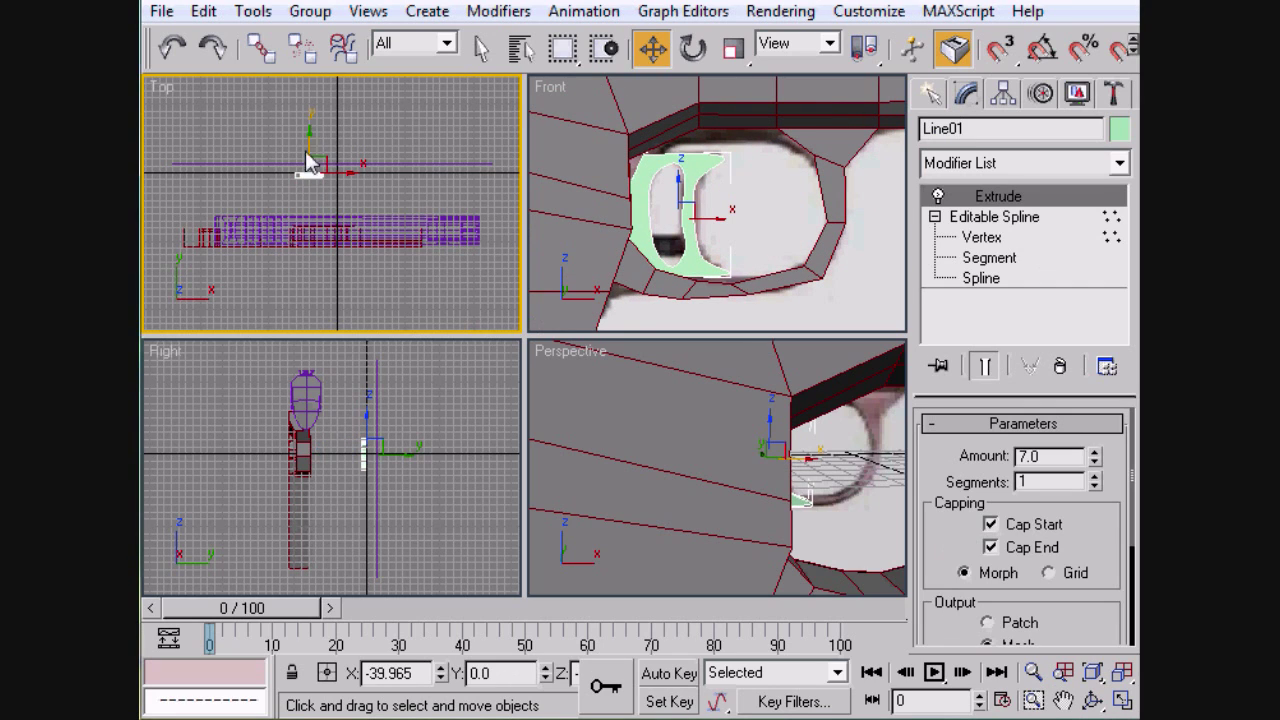
drag(309, 143, 309, 206)
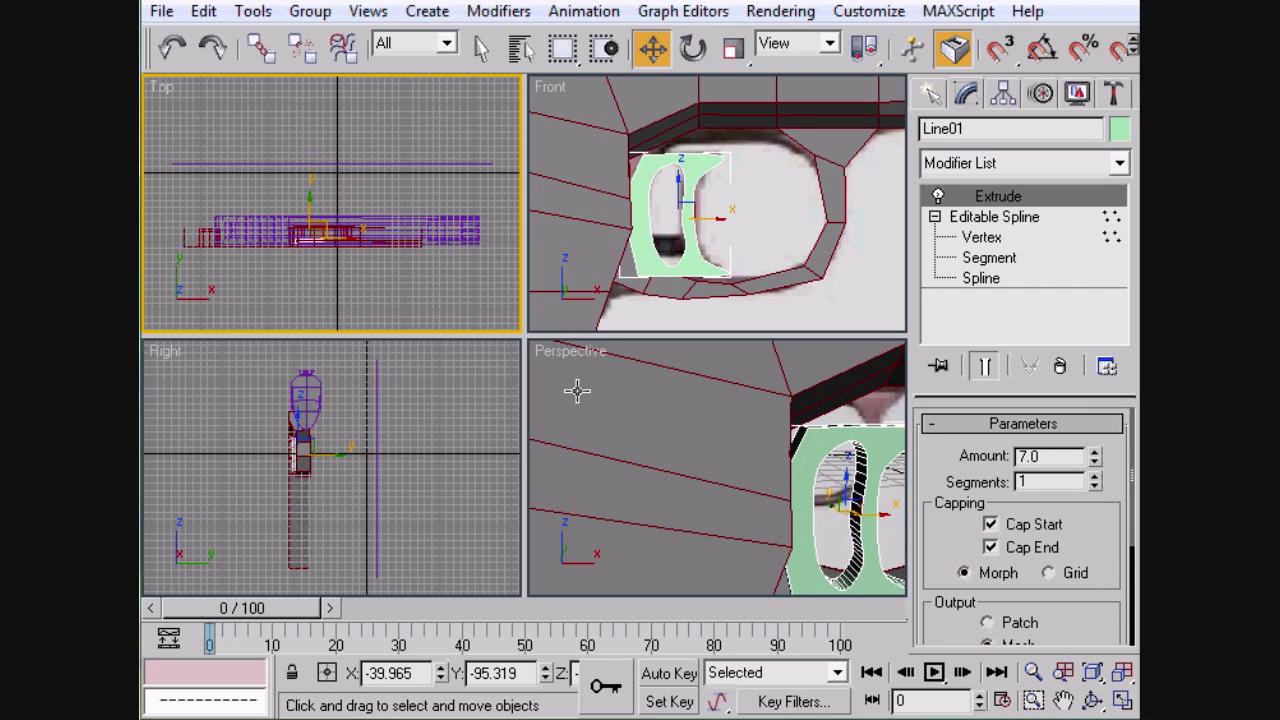
alt+middle_drag(731, 473, 829, 429)
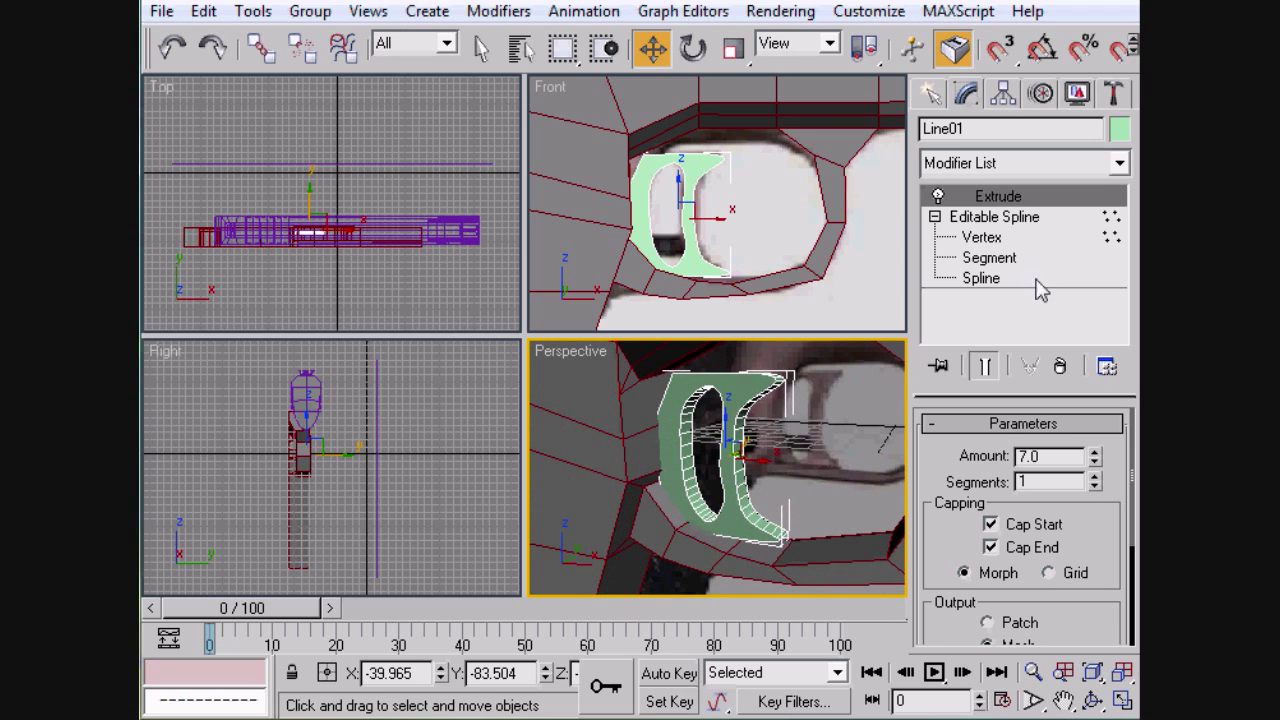
click(975, 237)
middle_drag(729, 206, 762, 208)
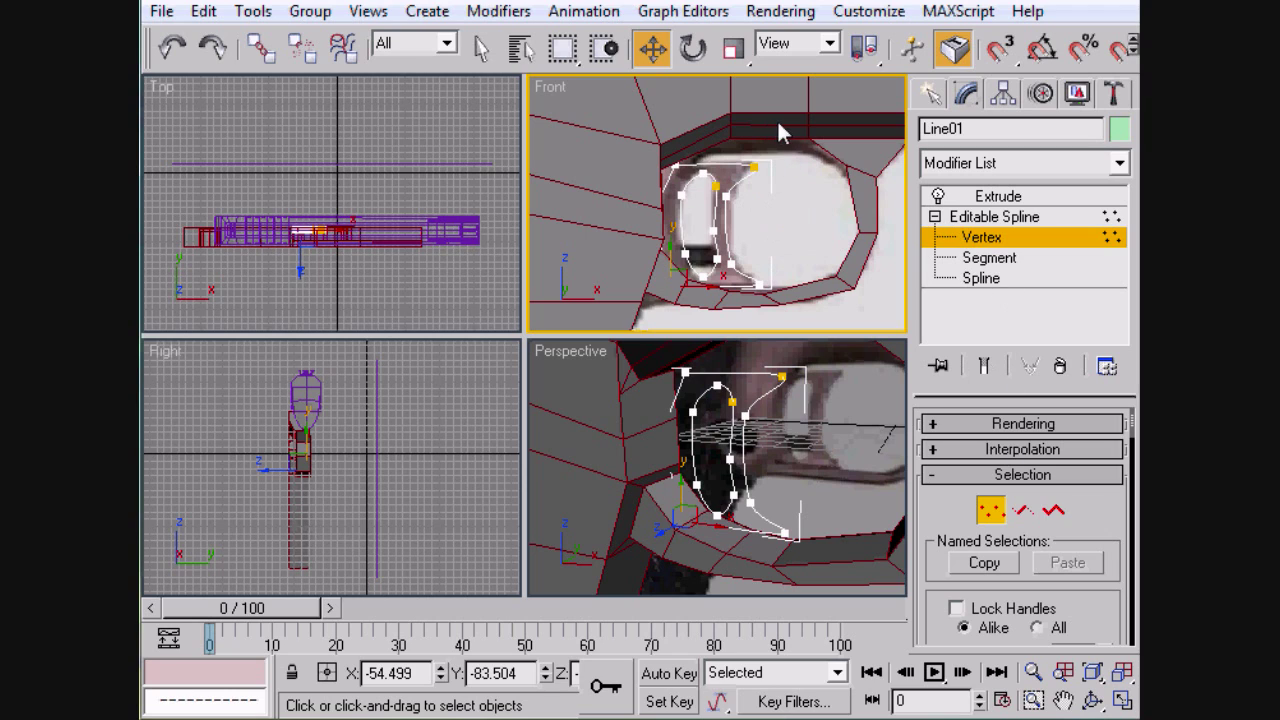
click(1010, 238)
Select the Handle object and enter Vertex level of its Editable Poly.
click(849, 133)
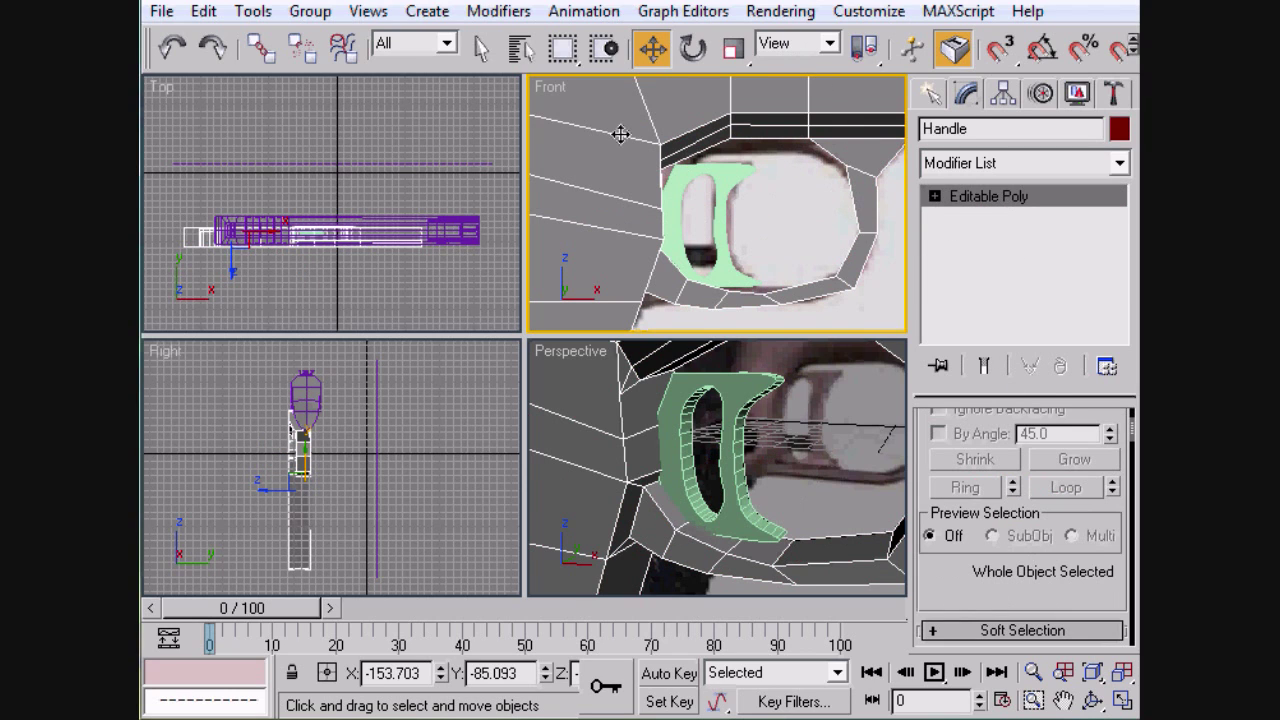
click(935, 197)
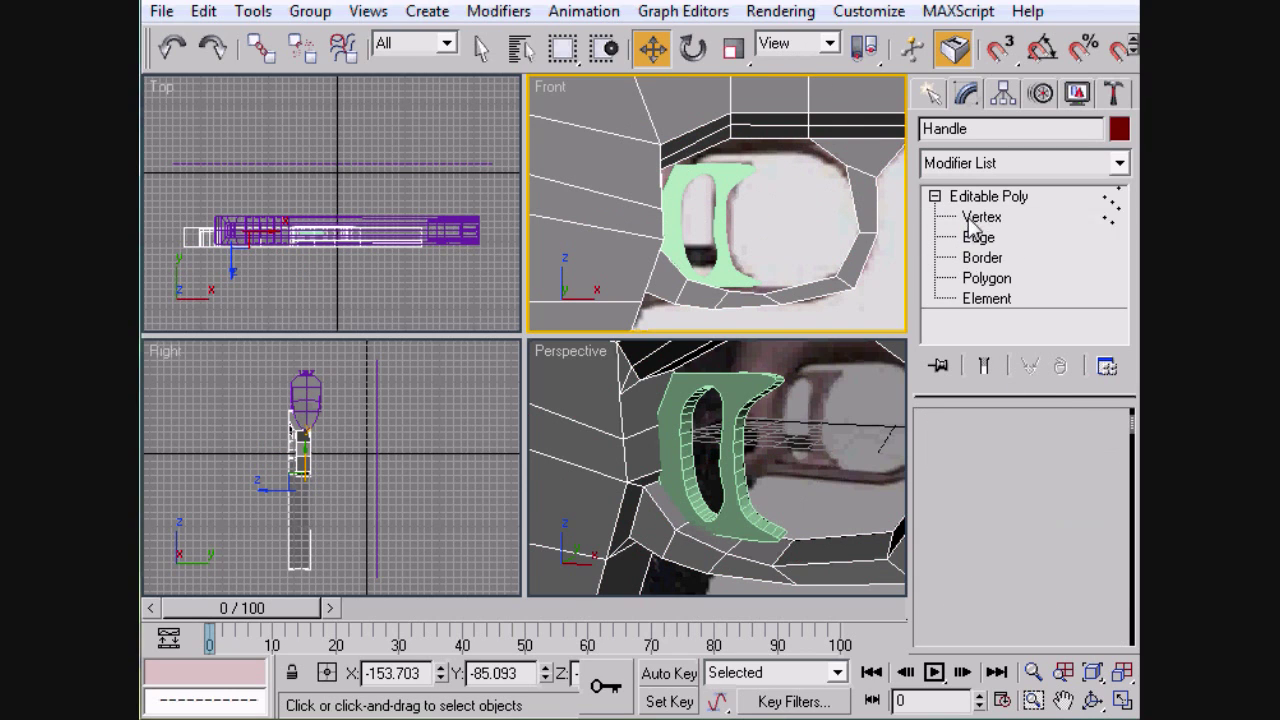
click(978, 217)
Try to shift the Handle's vertices at the upper rear corner of the trigger guard opening forward.
click(655, 215)
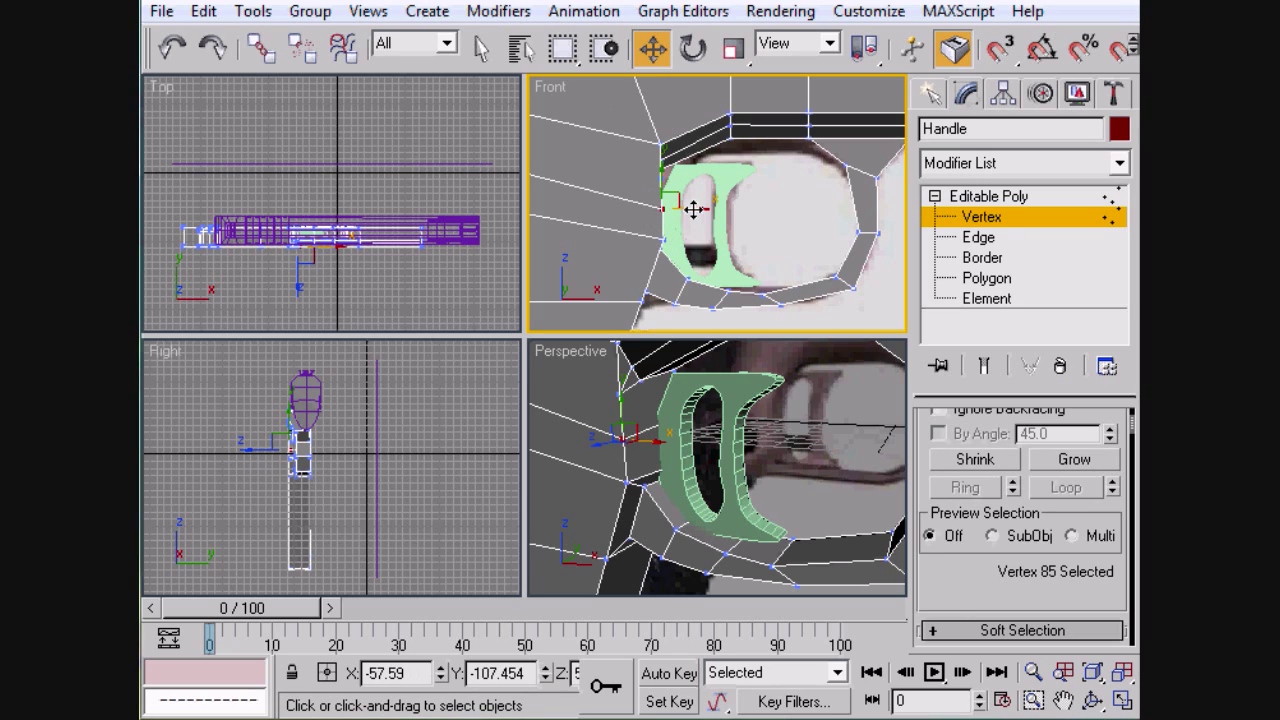
drag(691, 206, 699, 211)
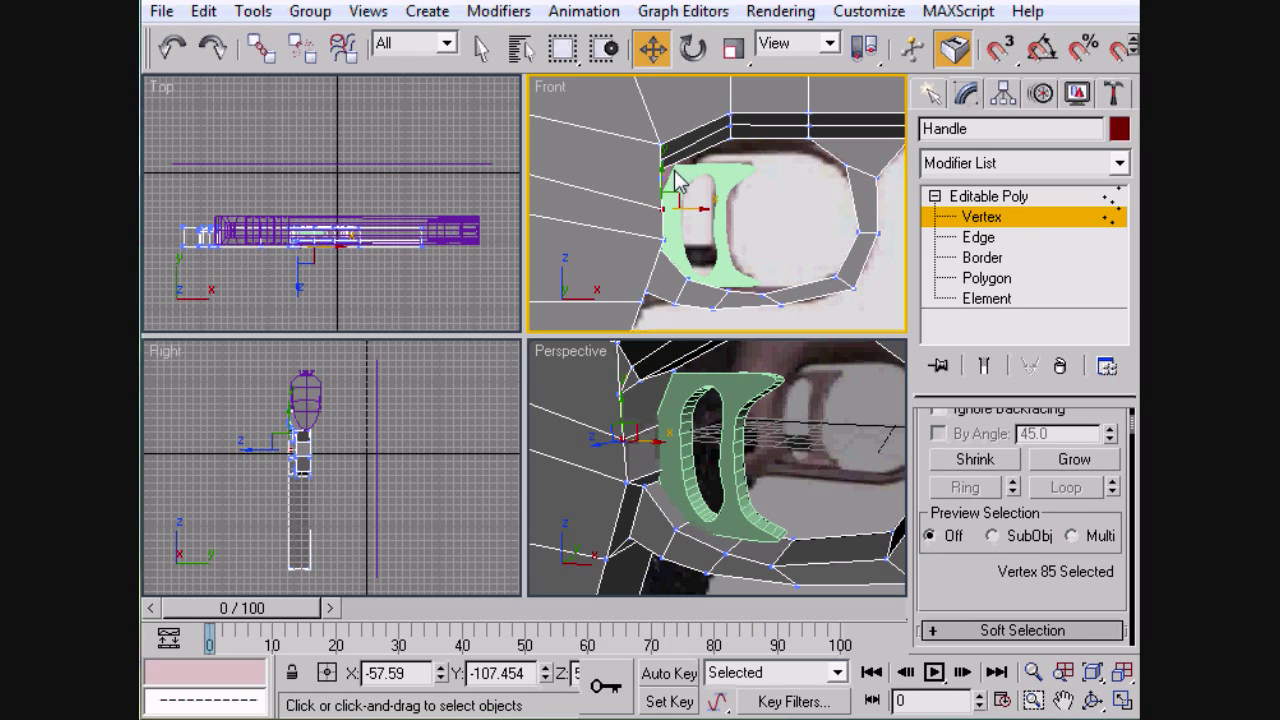
click(673, 170)
drag(650, 168, 698, 156)
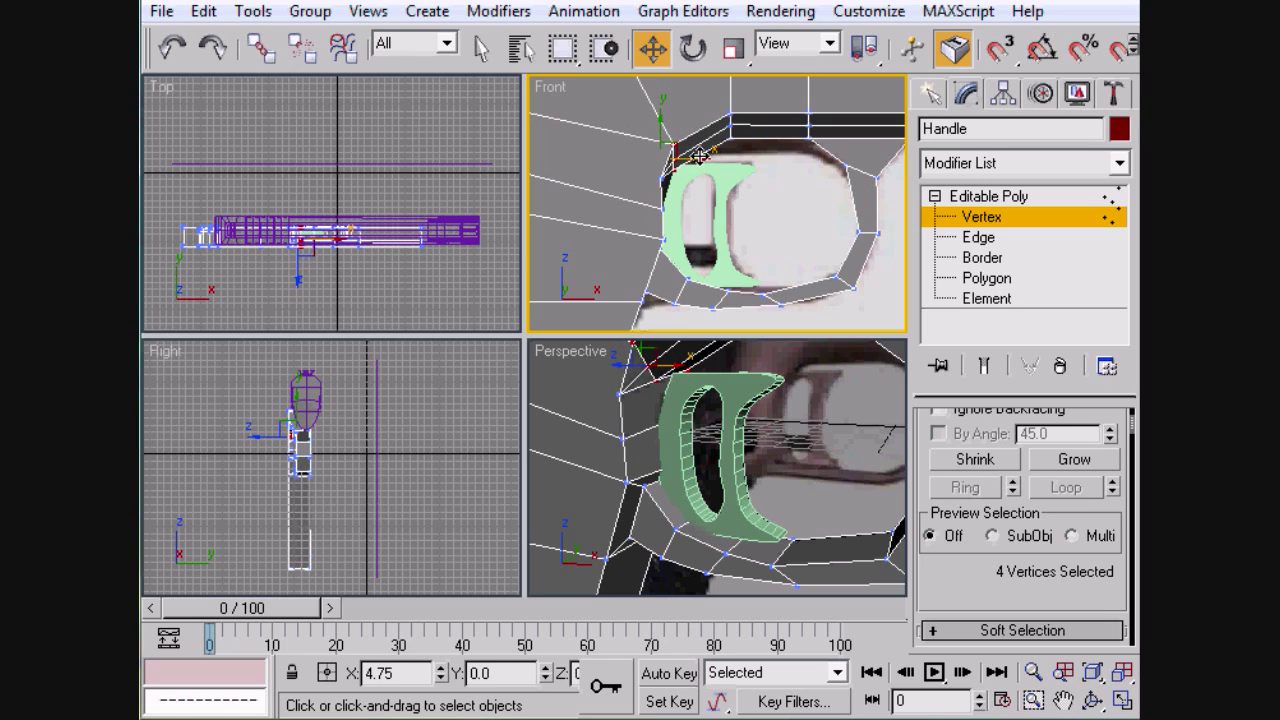
right_click(699, 155)
Switch the Handle to Edge level and select the edge loops around the inner rim of the trigger guard opening.
key(2)
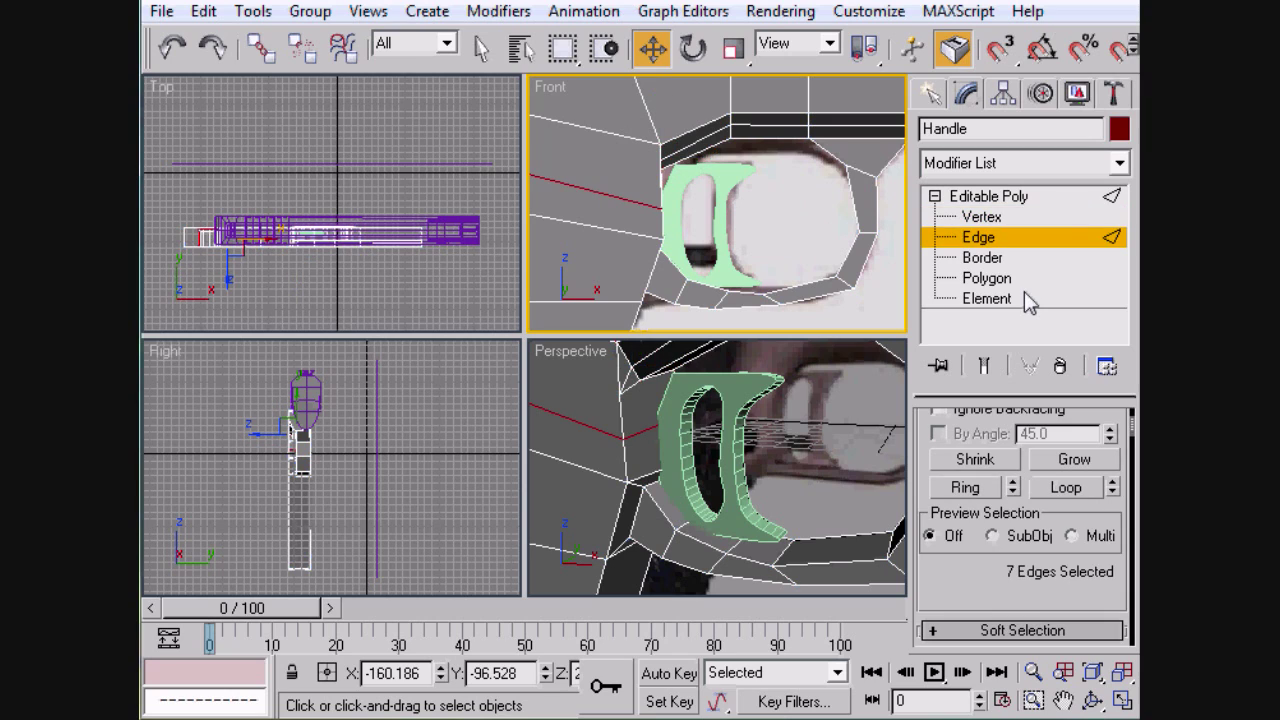
click(666, 237)
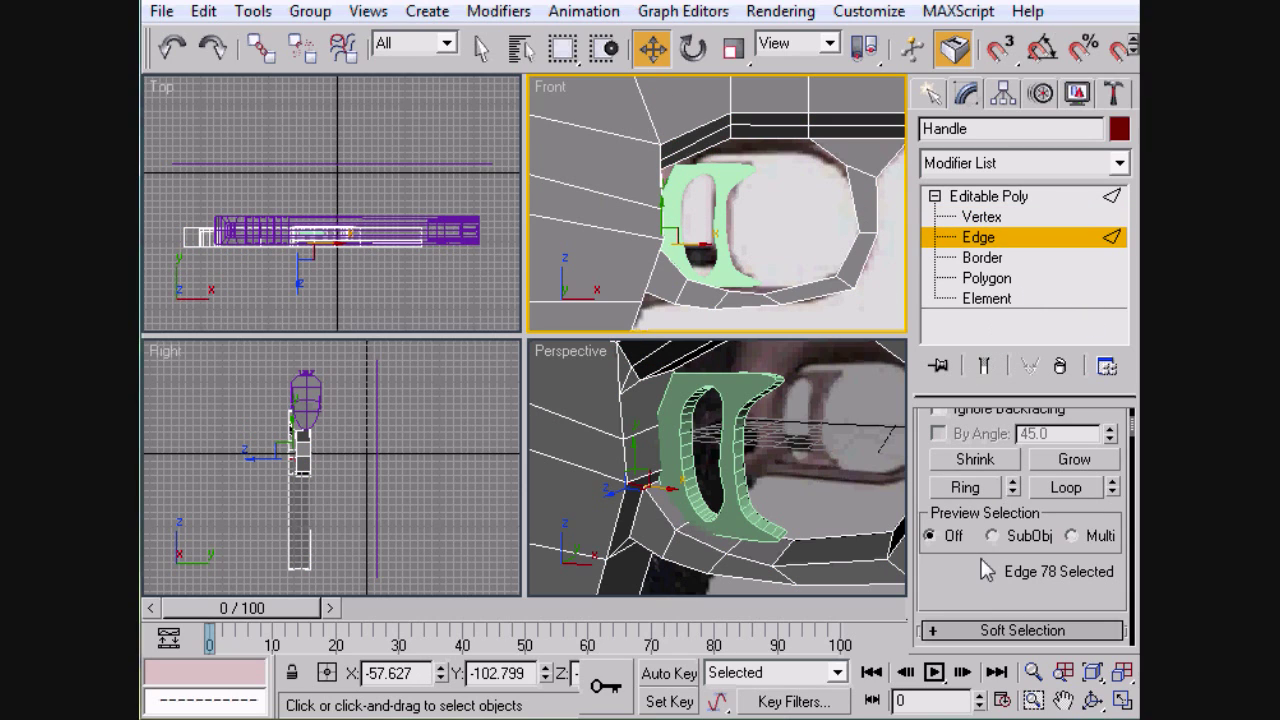
scroll(987, 575, up, 1)
click(1068, 516)
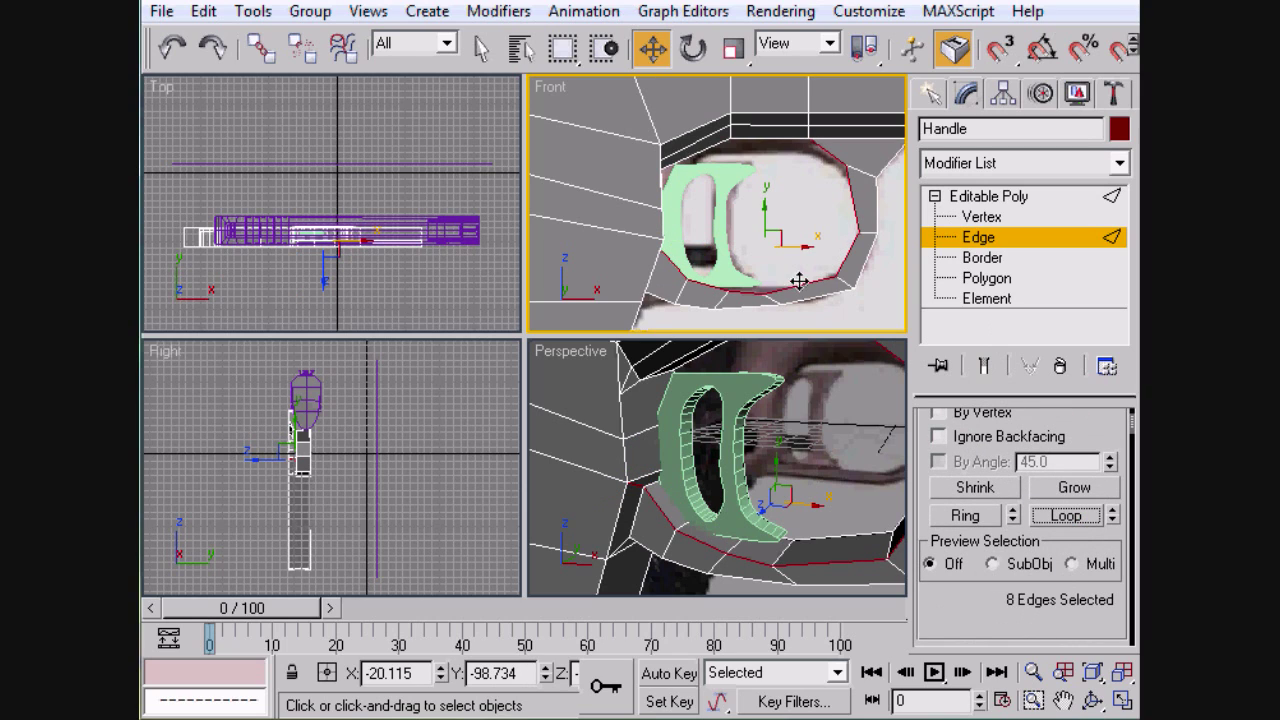
ctrl+click(624, 468)
click(1067, 515)
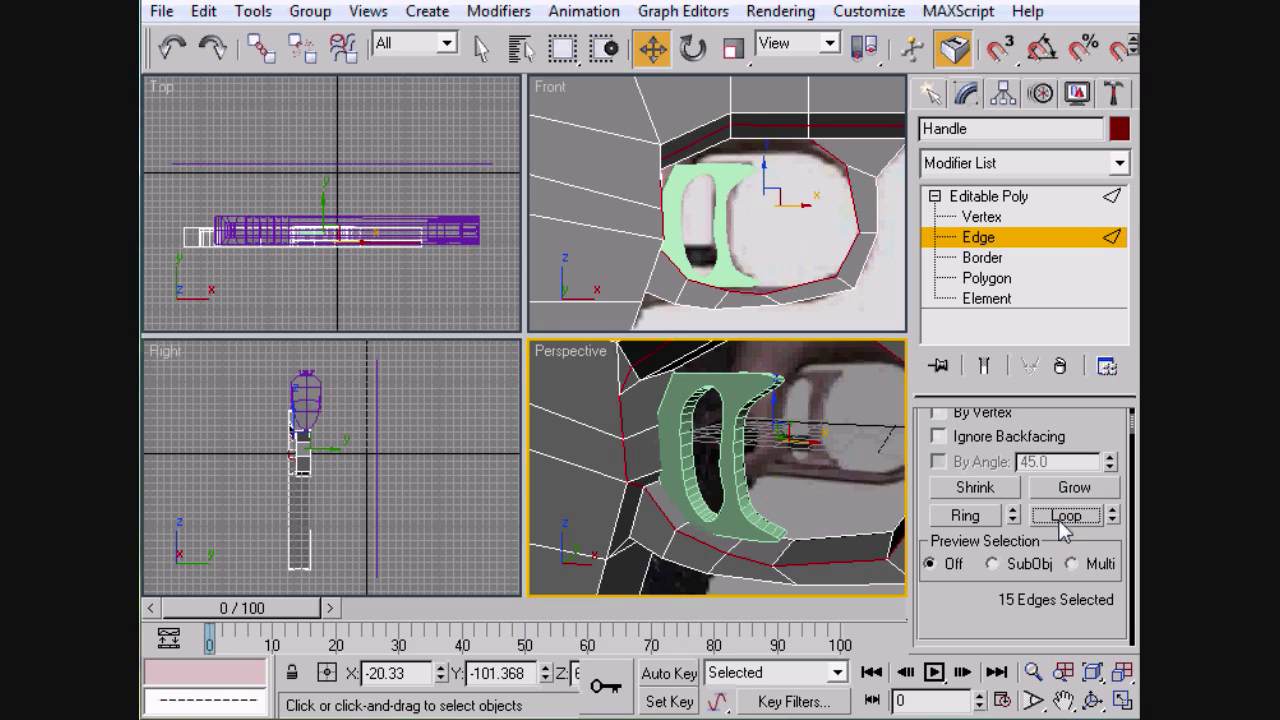
Deselect the edges running along the frame's underside, keeping only the trigger guard's inner rim edges selected.
alt+middle_drag(748, 432, 742, 498)
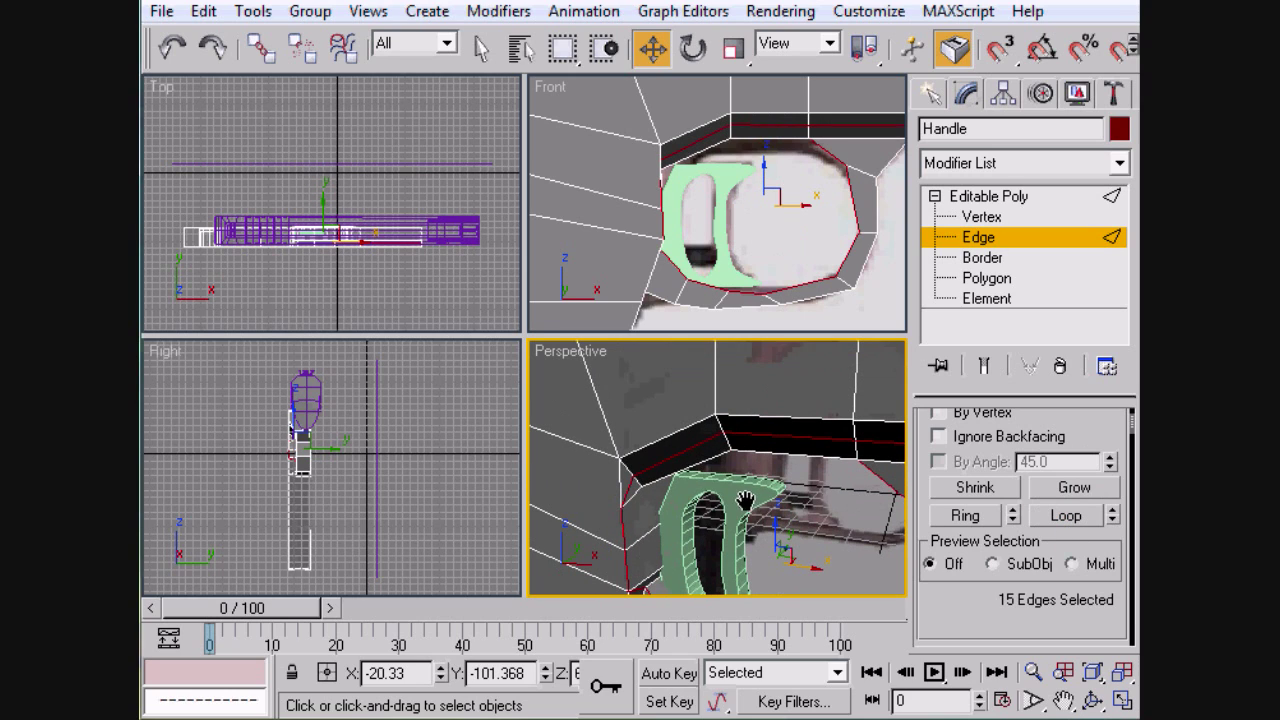
alt+click(674, 455)
alt+click(616, 488)
alt+click(797, 437)
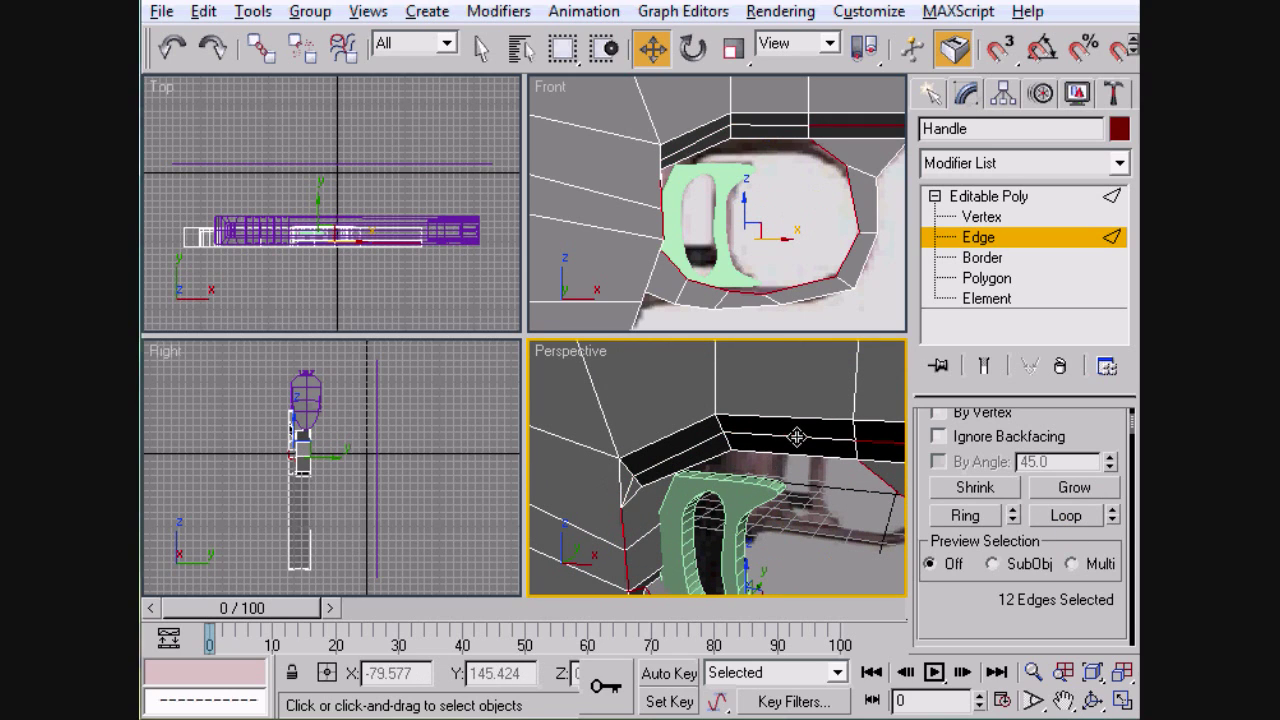
middle_drag(797, 437, 634, 452)
scroll(634, 452, down, 5)
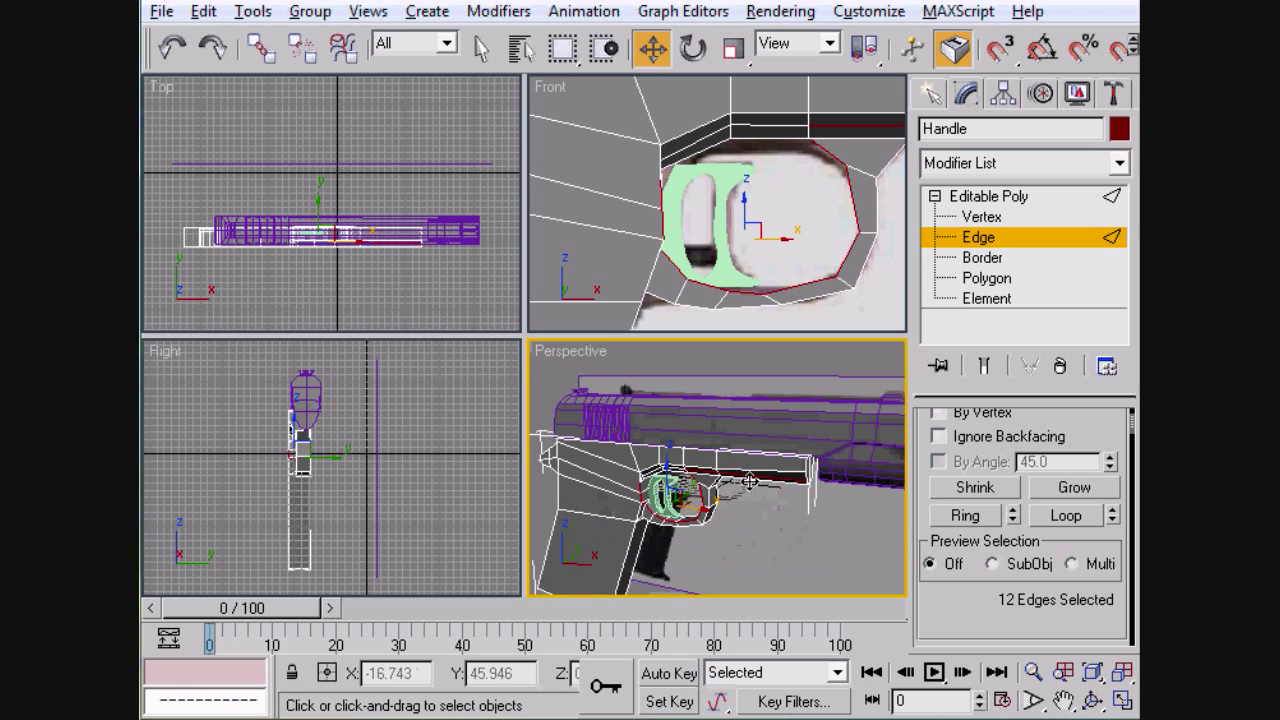
alt+click(717, 487)
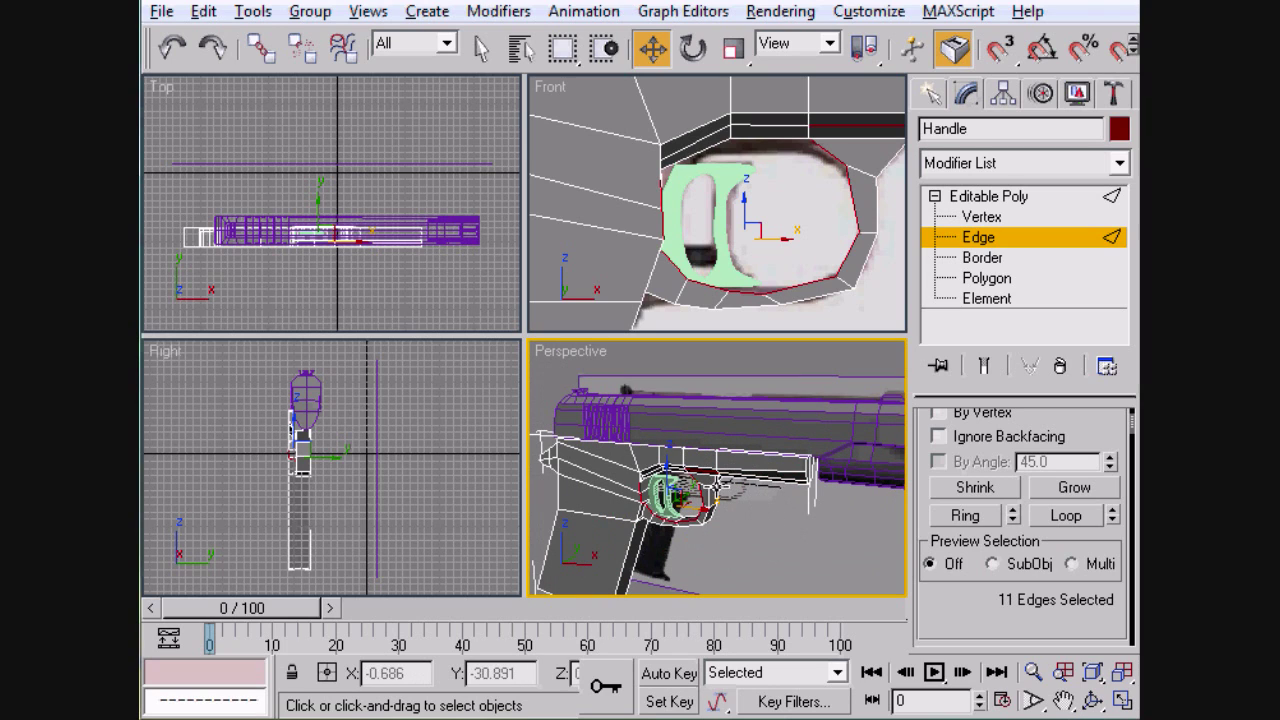
alt+click(710, 469)
alt+middle_drag(712, 476, 750, 490)
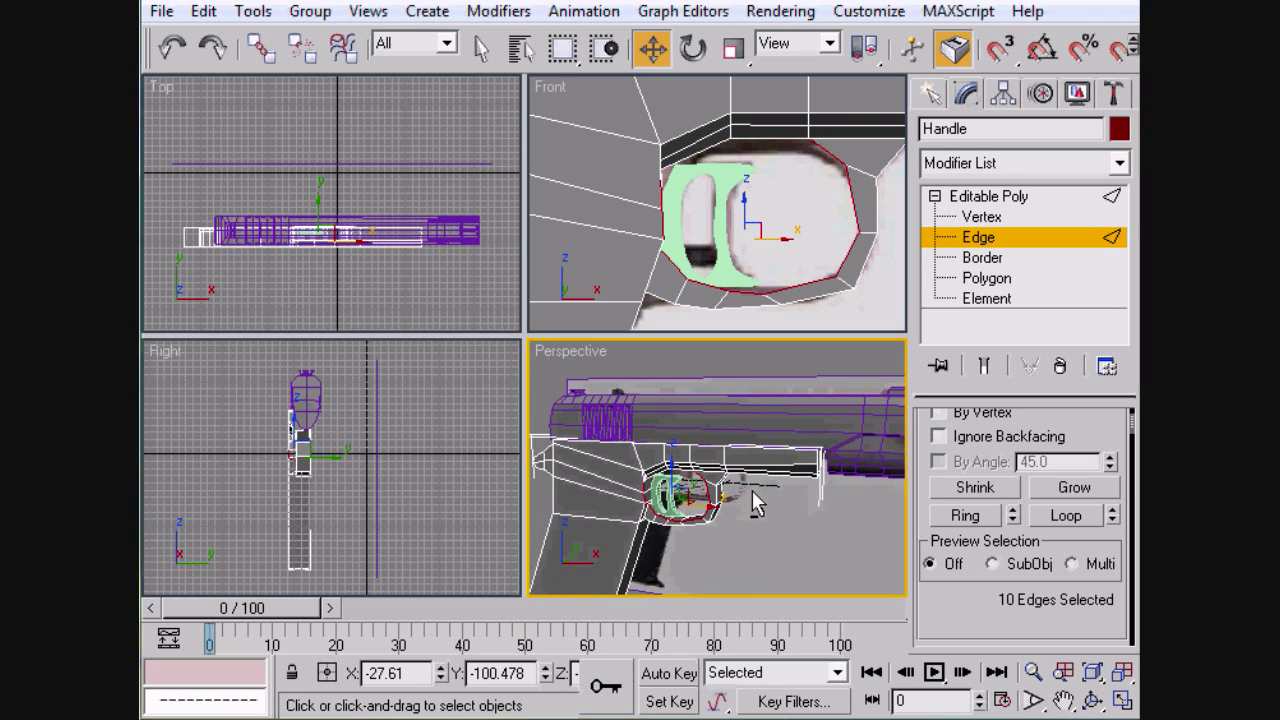
scroll(988, 541, down, 5)
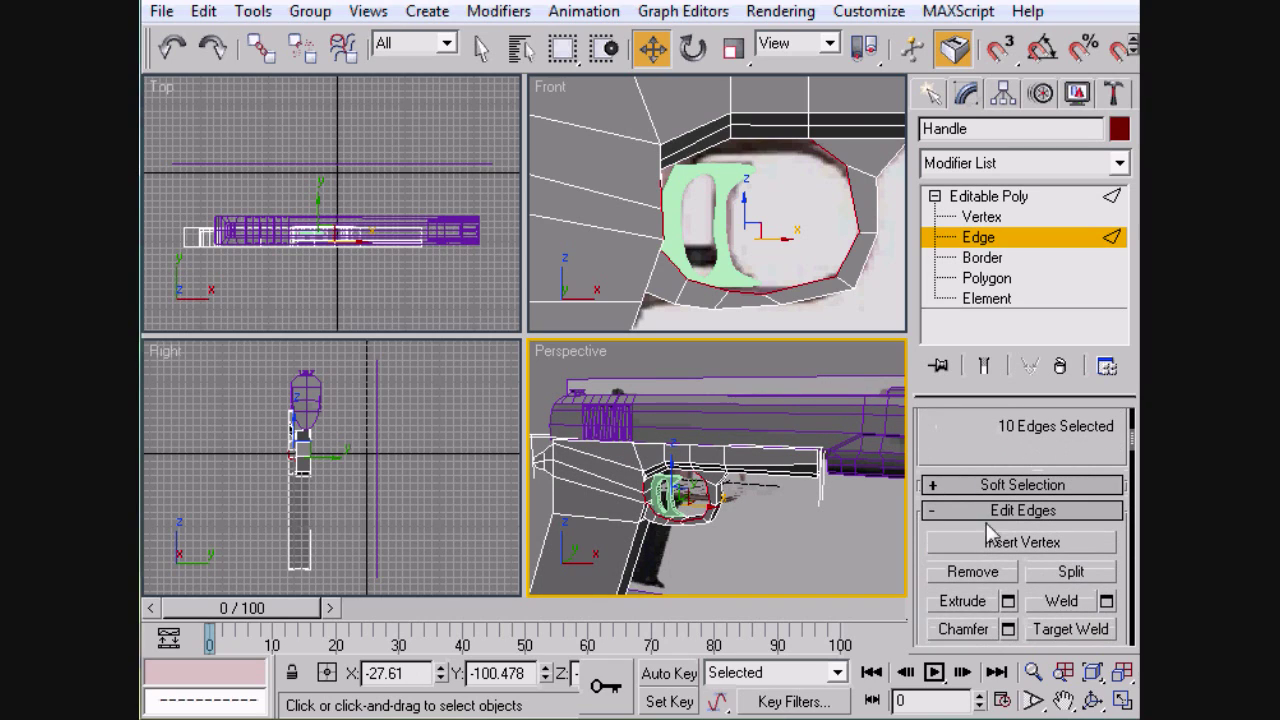
Try to chamfer the ten selected edges around the Handle's trigger guard opening.
click(962, 629)
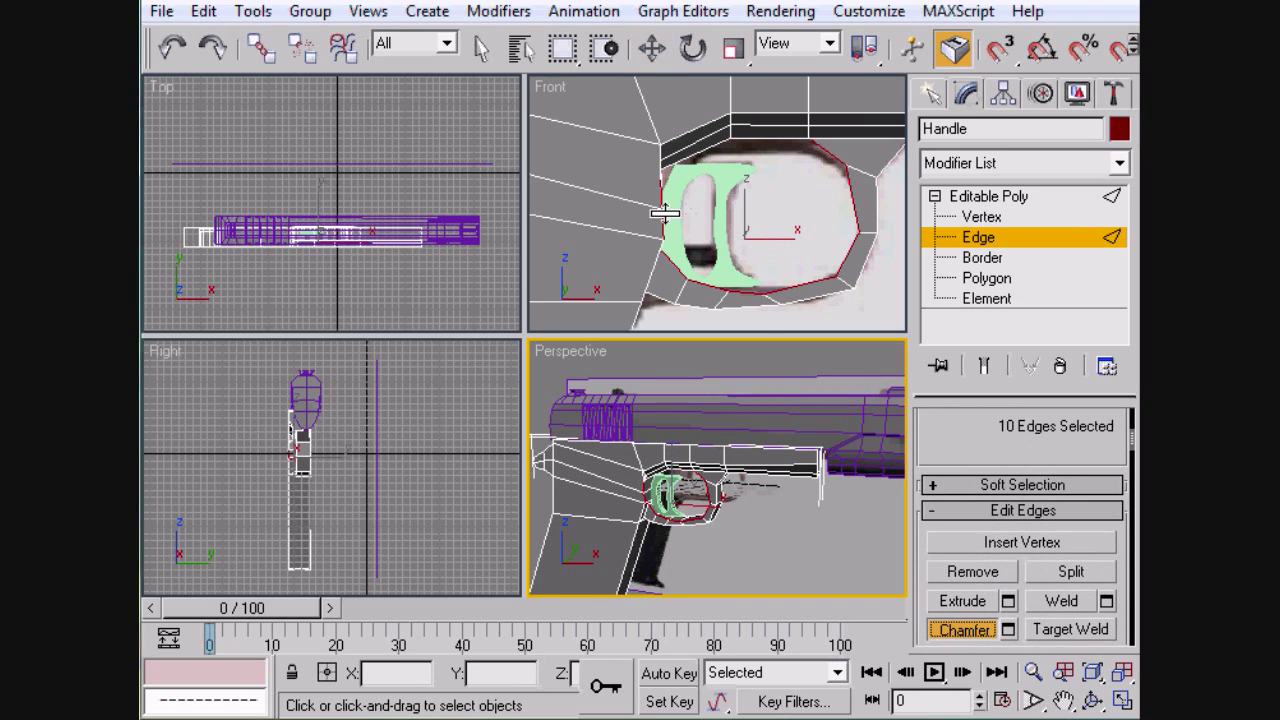
drag(663, 212, 662, 230)
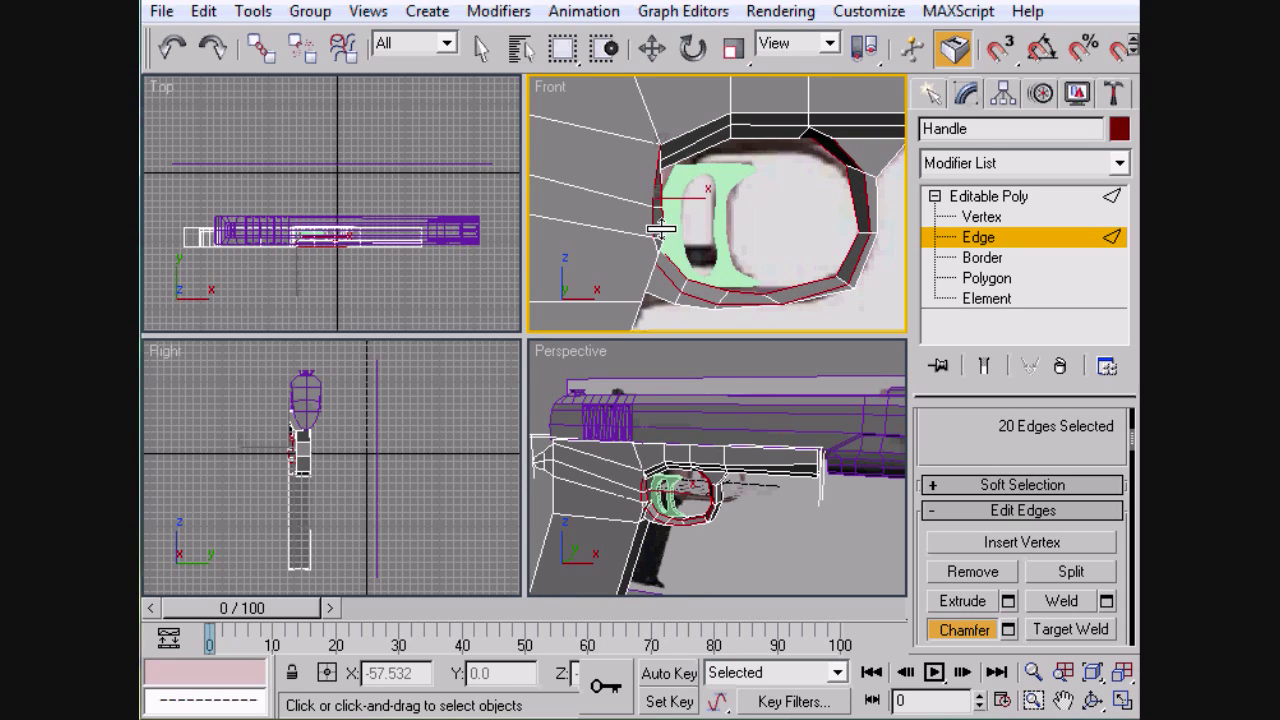
click(764, 190)
scroll(770, 195, up, 3)
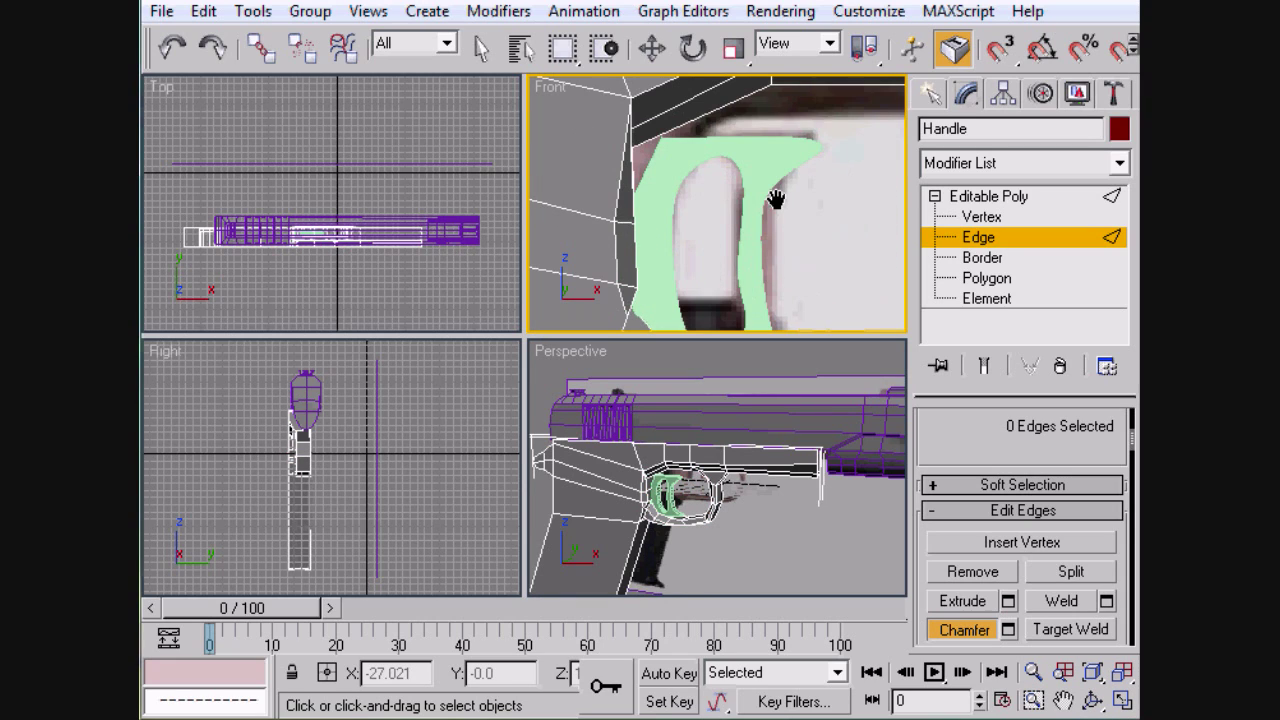
middle_drag(776, 200, 789, 227)
Try to reposition the Handle's vertices at the rear corners of the chamfered trigger guard opening.
key(1)
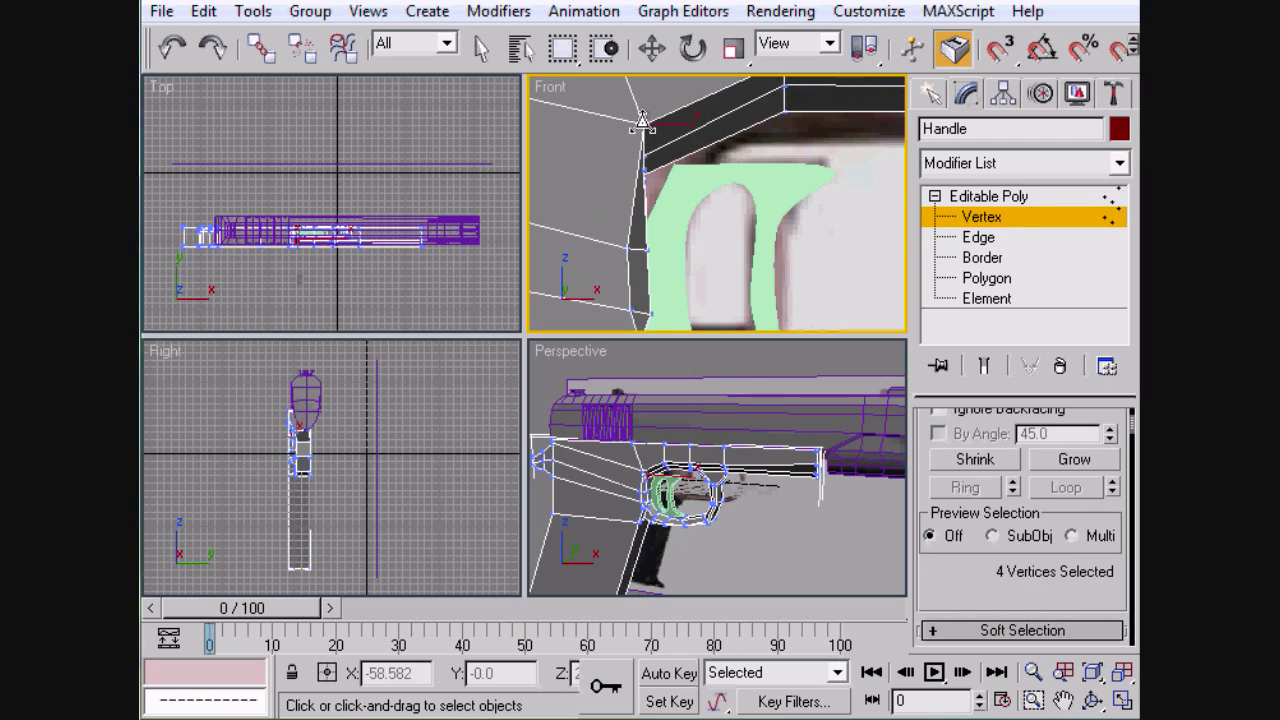
click(642, 122)
key(w)
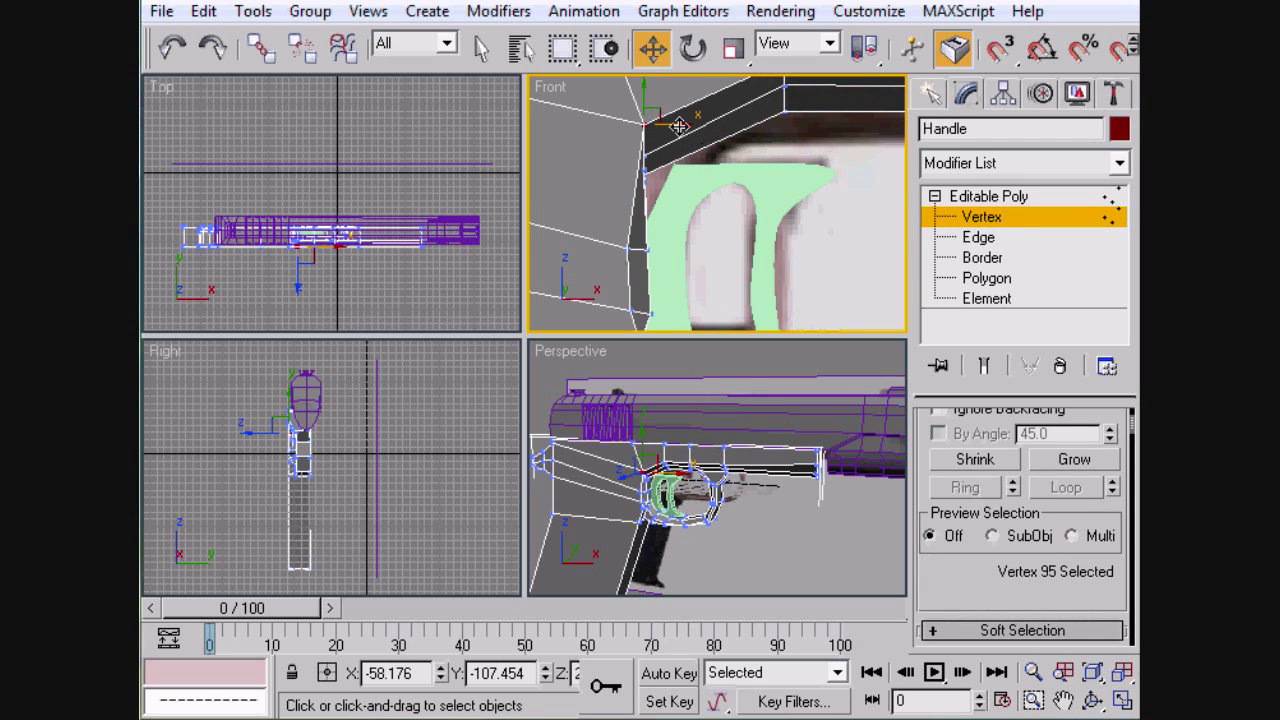
drag(679, 126, 681, 134)
middle_drag(706, 145, 712, 89)
click(708, 260)
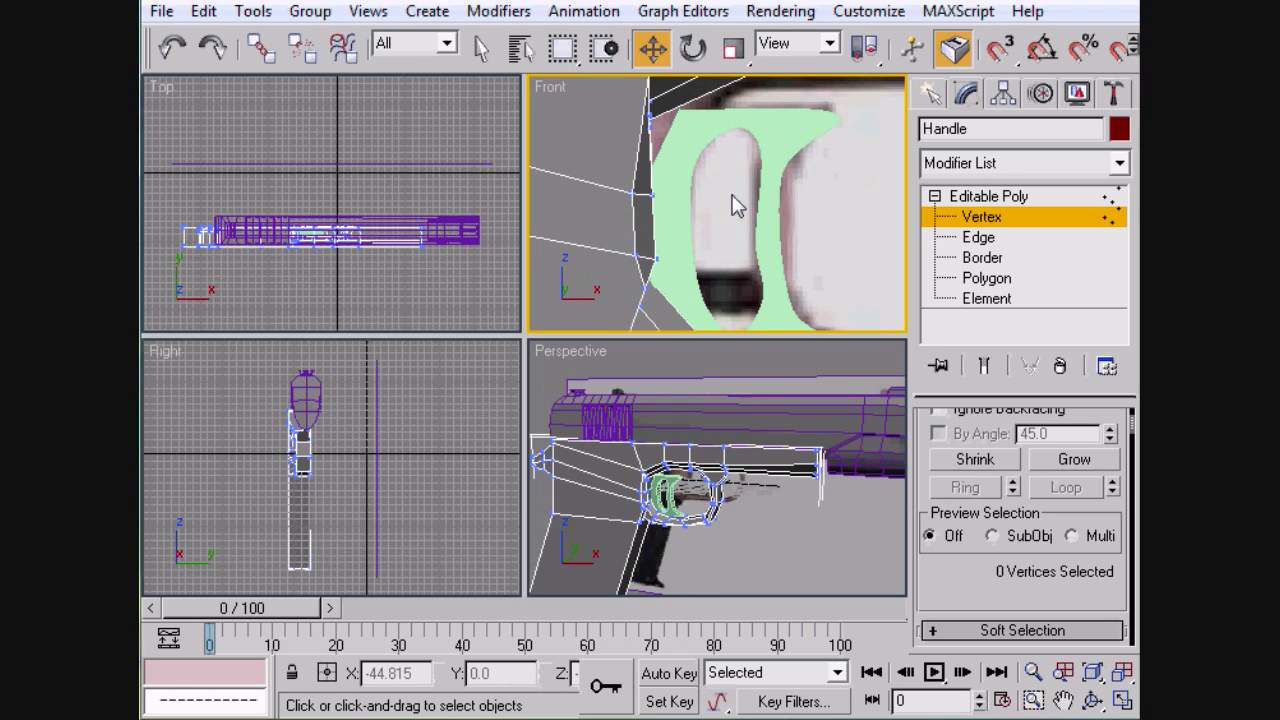
click(647, 290)
drag(670, 294, 660, 300)
click(711, 232)
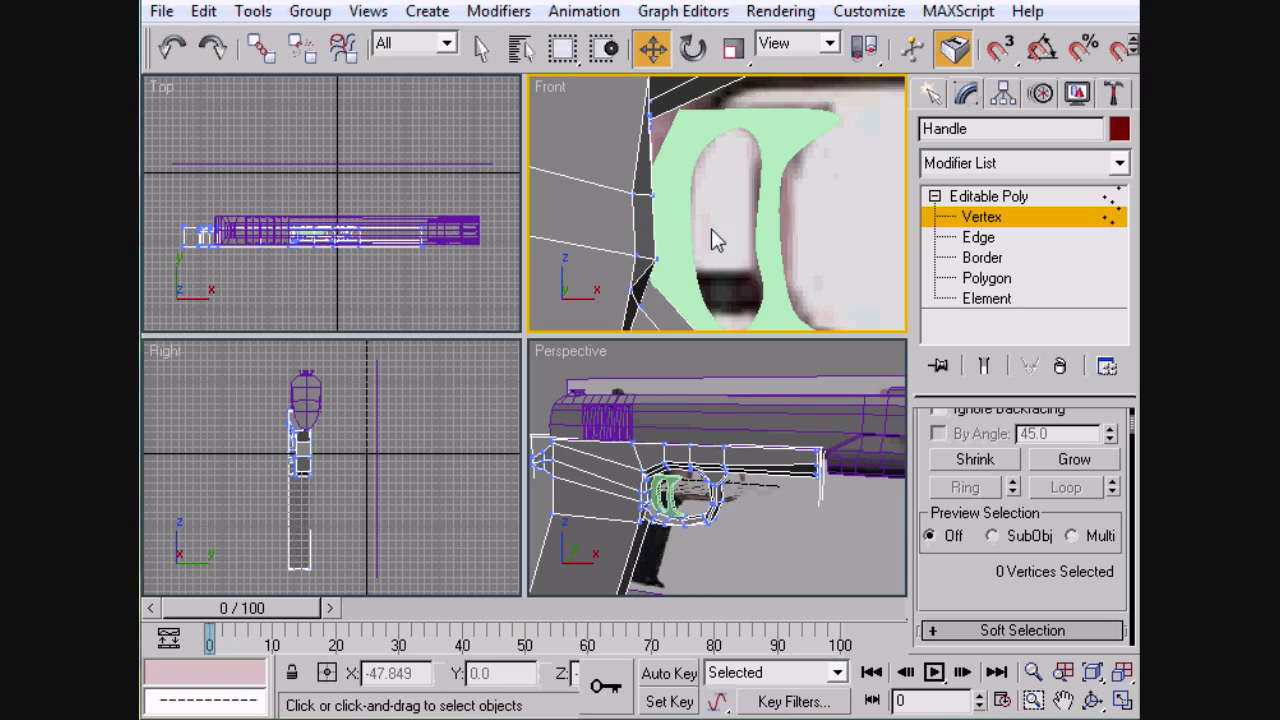
middle_drag(711, 230, 735, 205)
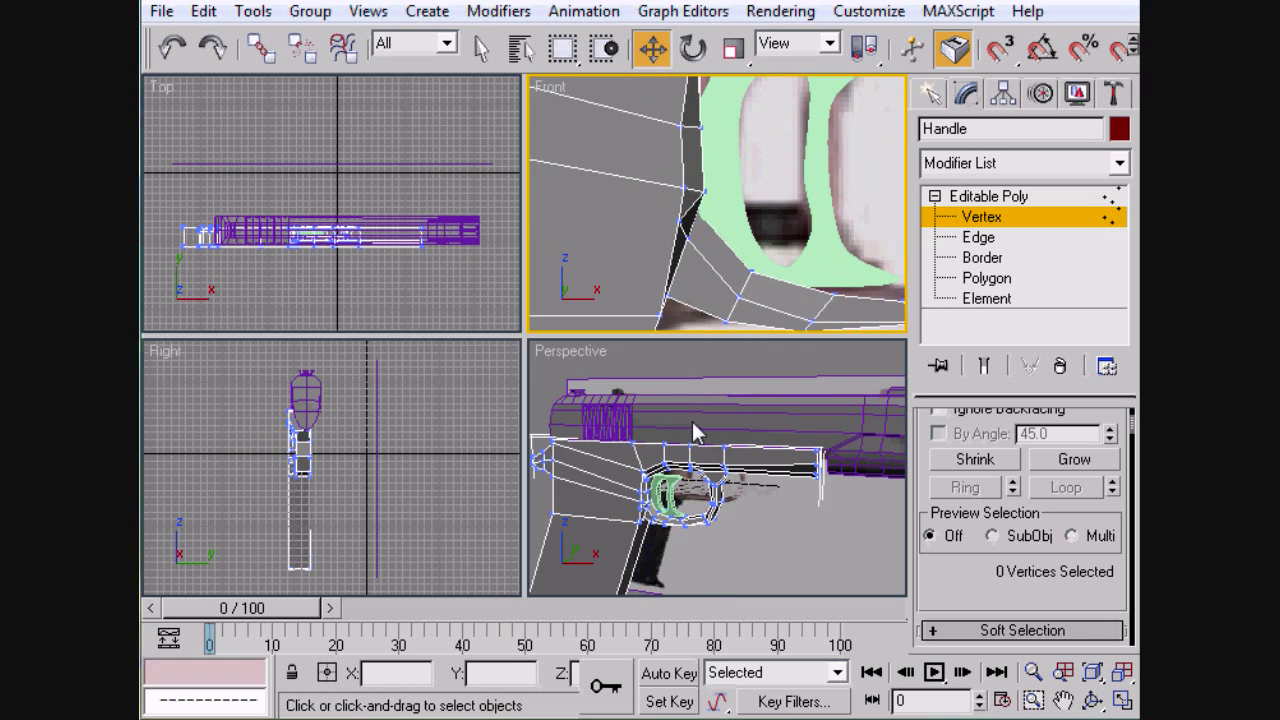
alt+middle_drag(692, 421, 639, 403)
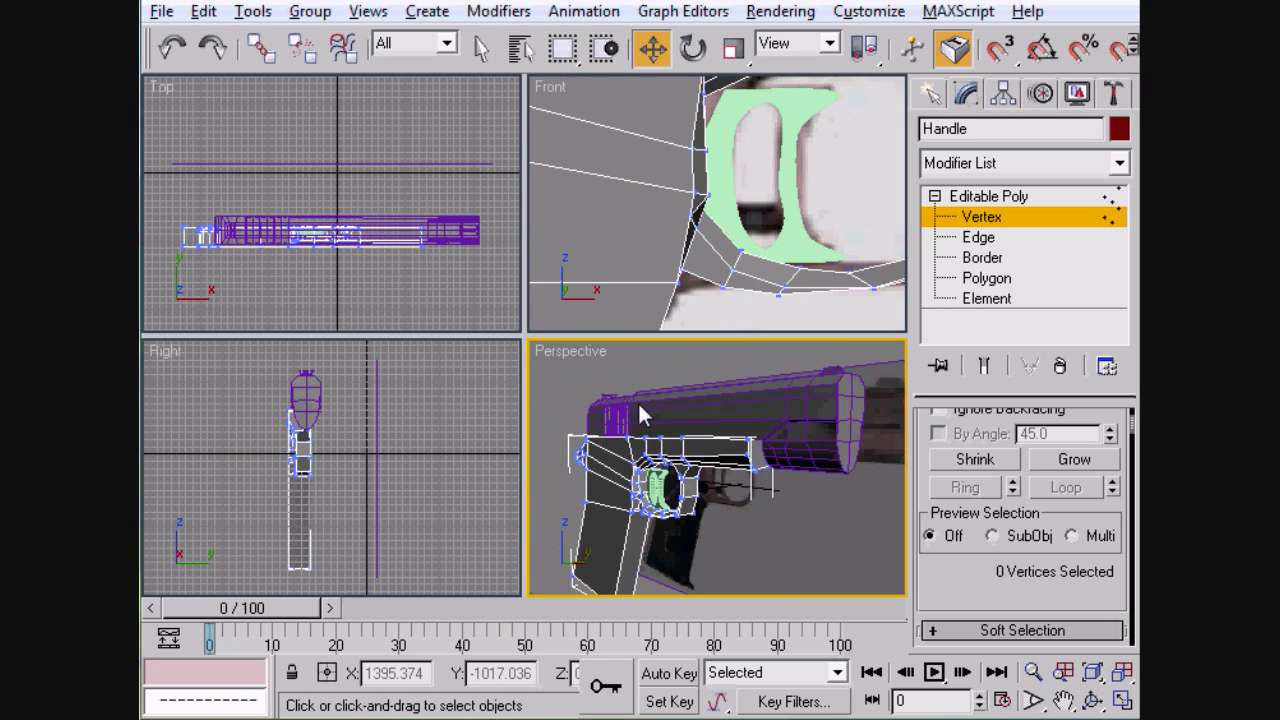
scroll(639, 403, up, 5)
alt+middle_drag(785, 407, 665, 371)
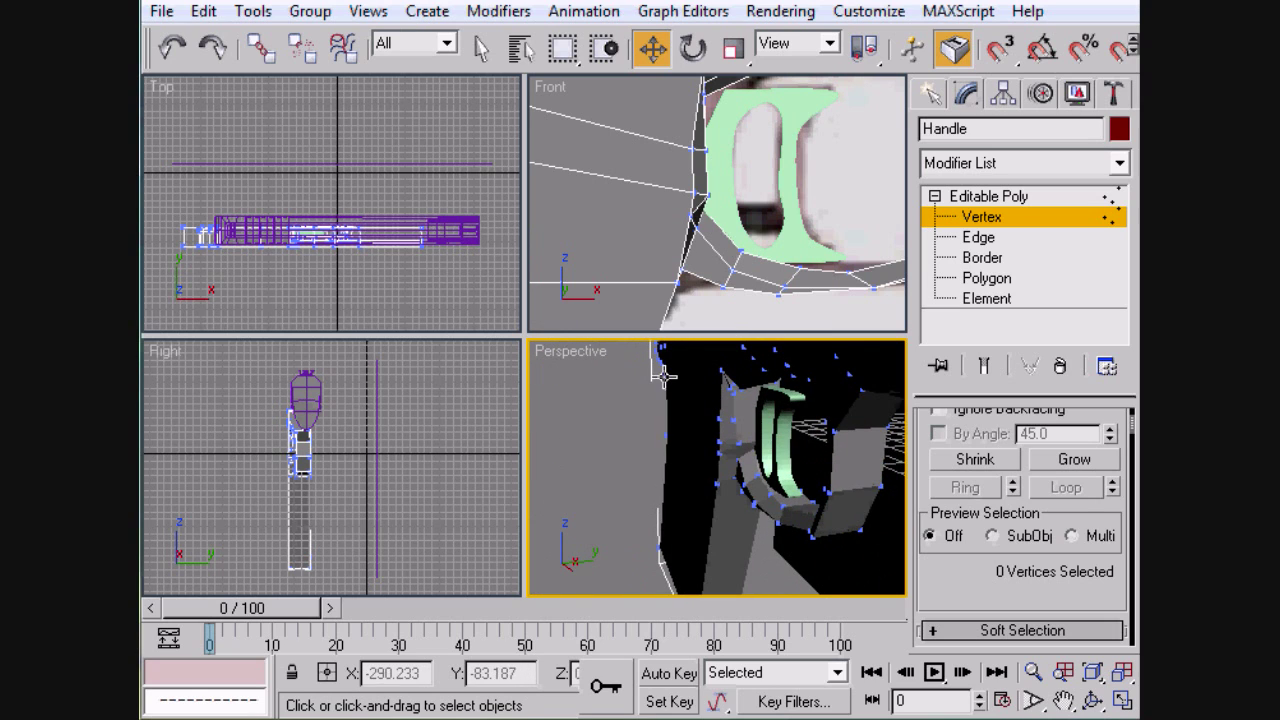
Undo the vertex moves and the chamfer around the trigger guard opening.
key(ctrl+z)
key(ctrl+z)
key(ctrl+z)
key(ctrl+z)
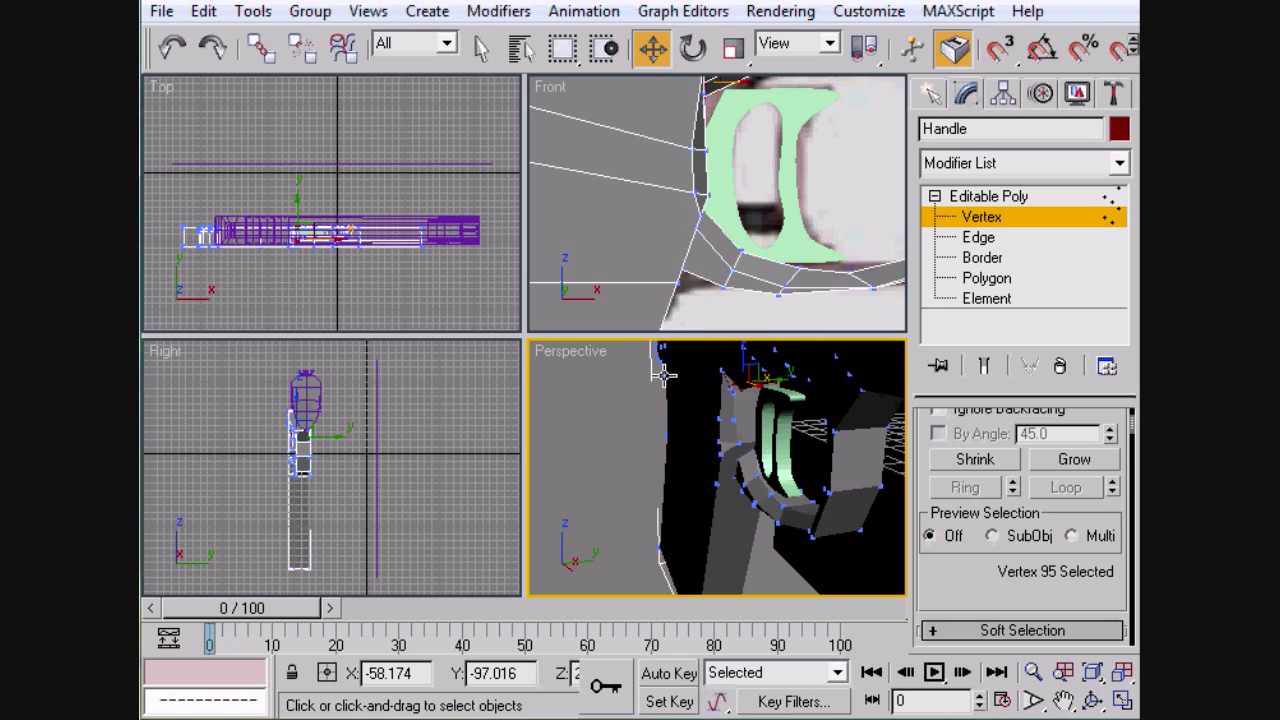
key(ctrl+z)
alt+middle_drag(893, 439, 895, 413)
At Edge level, deselect the edges behind the trigger and along the frame's underside, keeping the trigger guard's lower and front rim edges selected.
key(2)
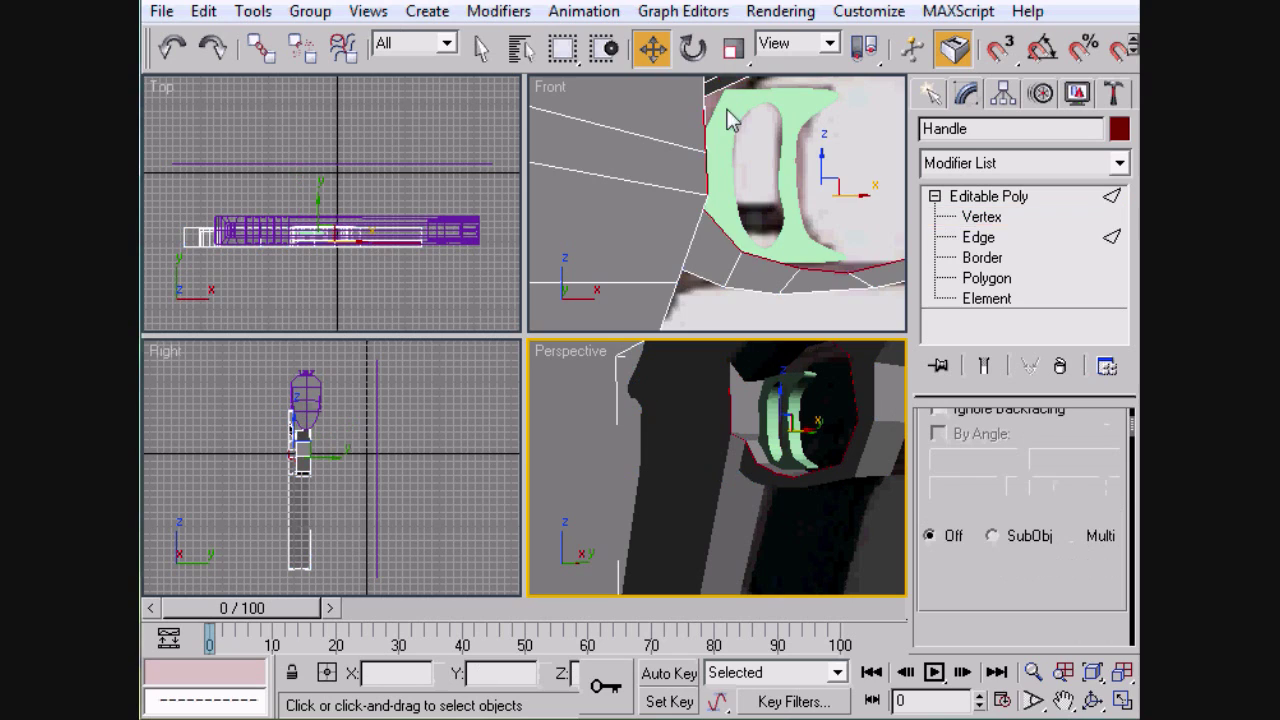
middle_drag(729, 117, 729, 246)
middle_drag(730, 178, 730, 147)
scroll(730, 147, down, 2)
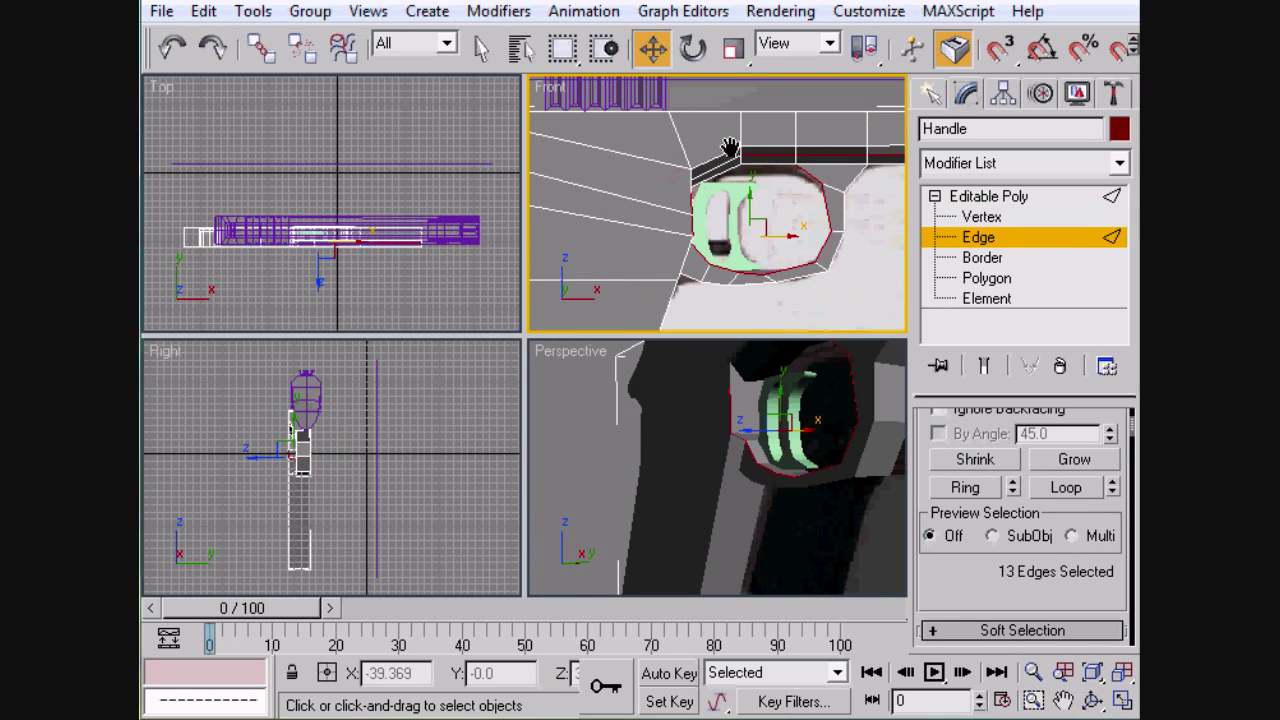
alt+drag(689, 211, 692, 205)
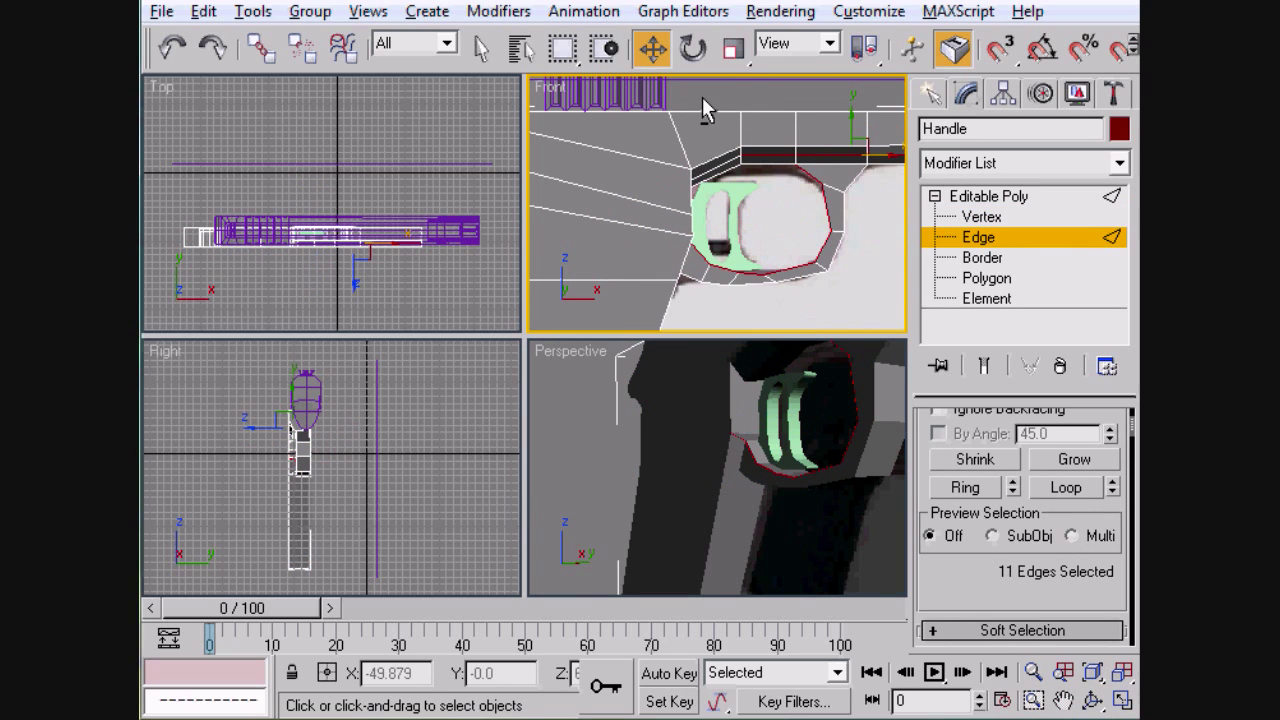
alt+drag(703, 98, 951, 157)
click(811, 163)
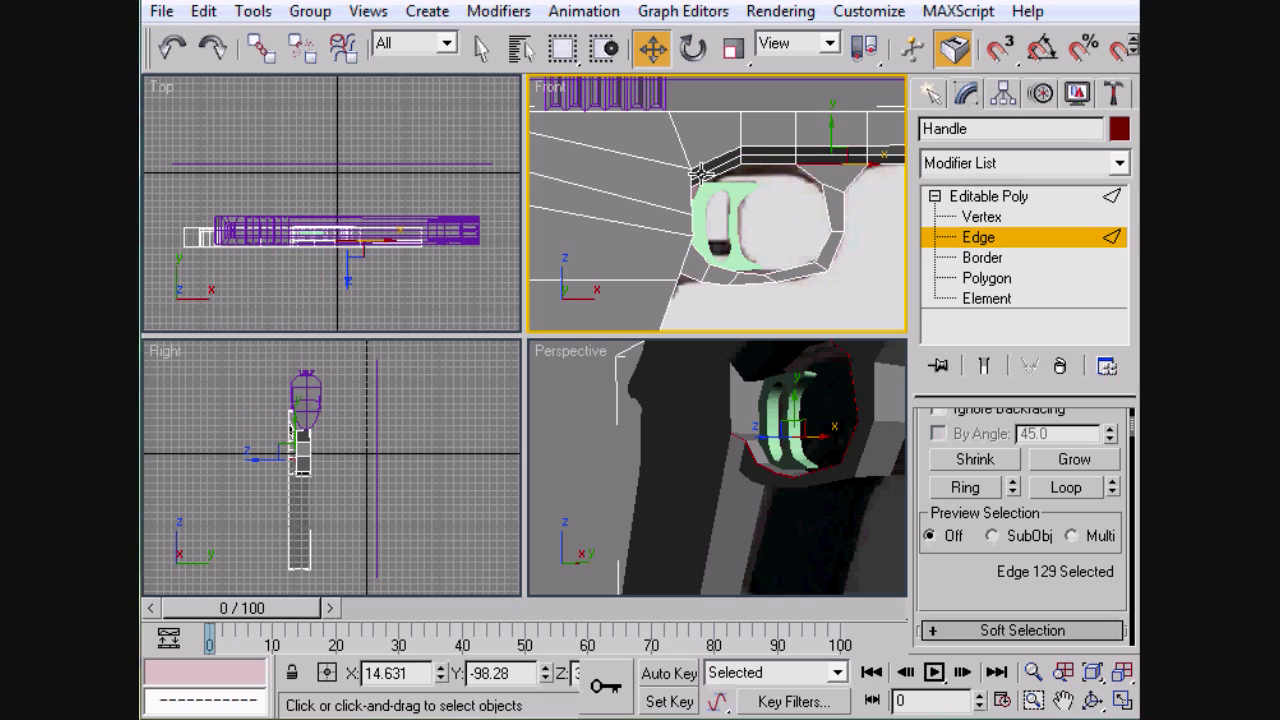
key(ctrl+z)
middle_drag(814, 154, 675, 151)
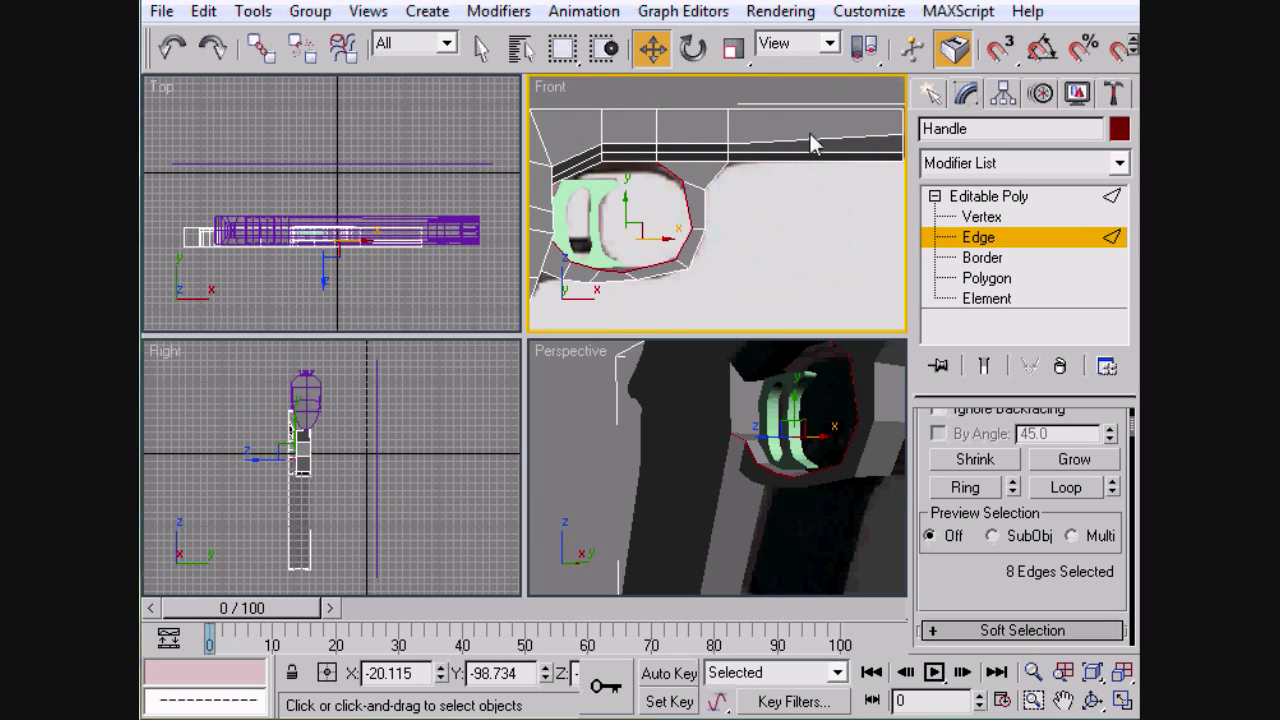
middle_drag(812, 143, 720, 129)
alt+drag(752, 81, 749, 78)
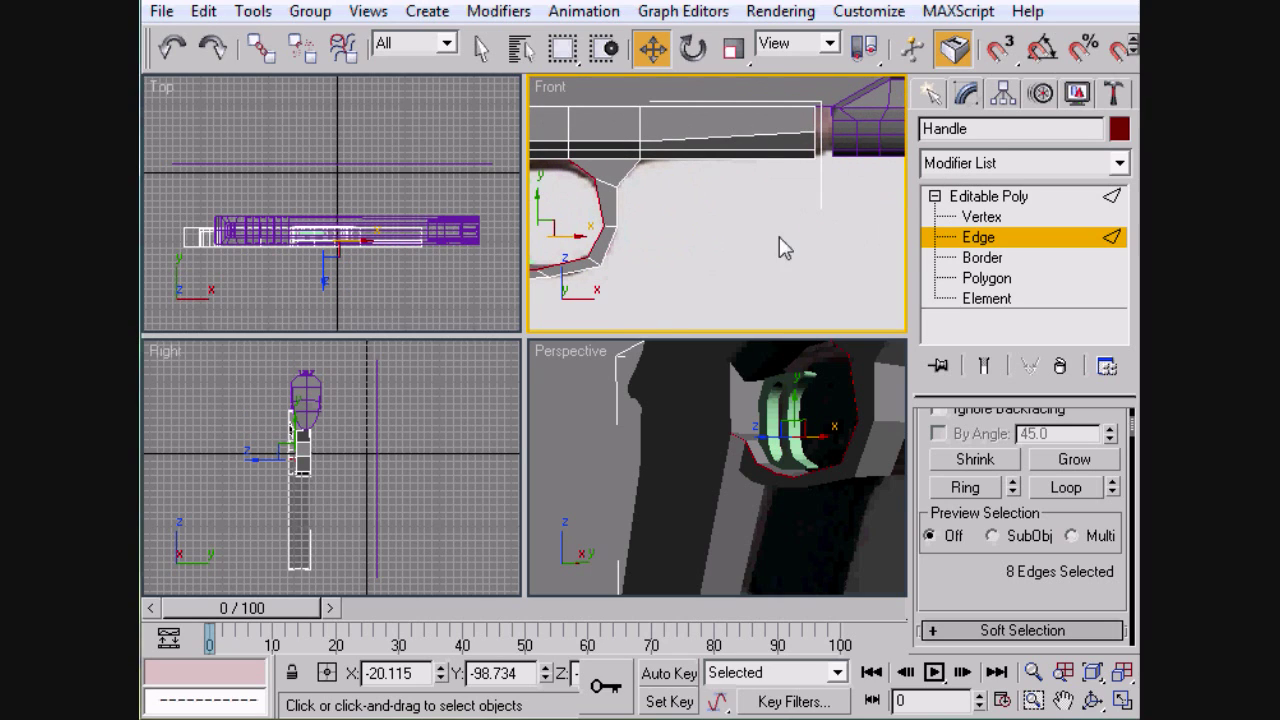
middle_drag(780, 236, 912, 247)
Chamfer the selected lower and front rim edges of the trigger guard by a small amount.
drag(1004, 573, 1010, 422)
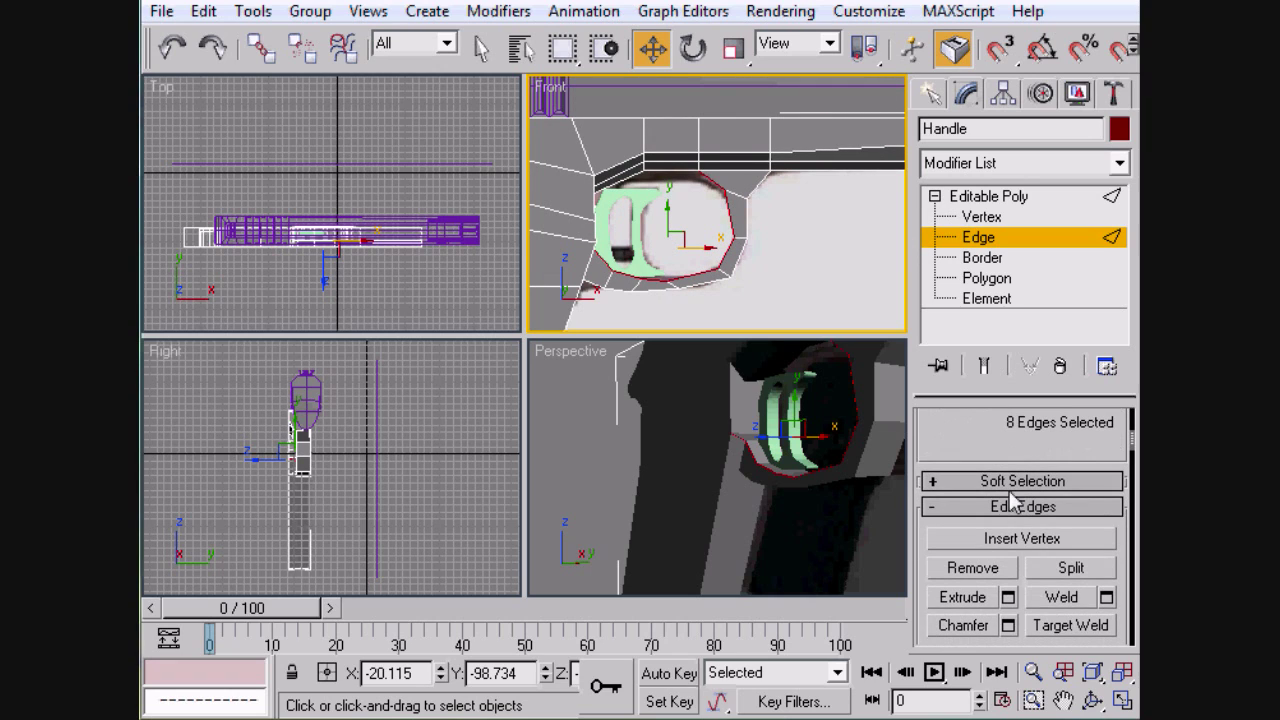
click(963, 625)
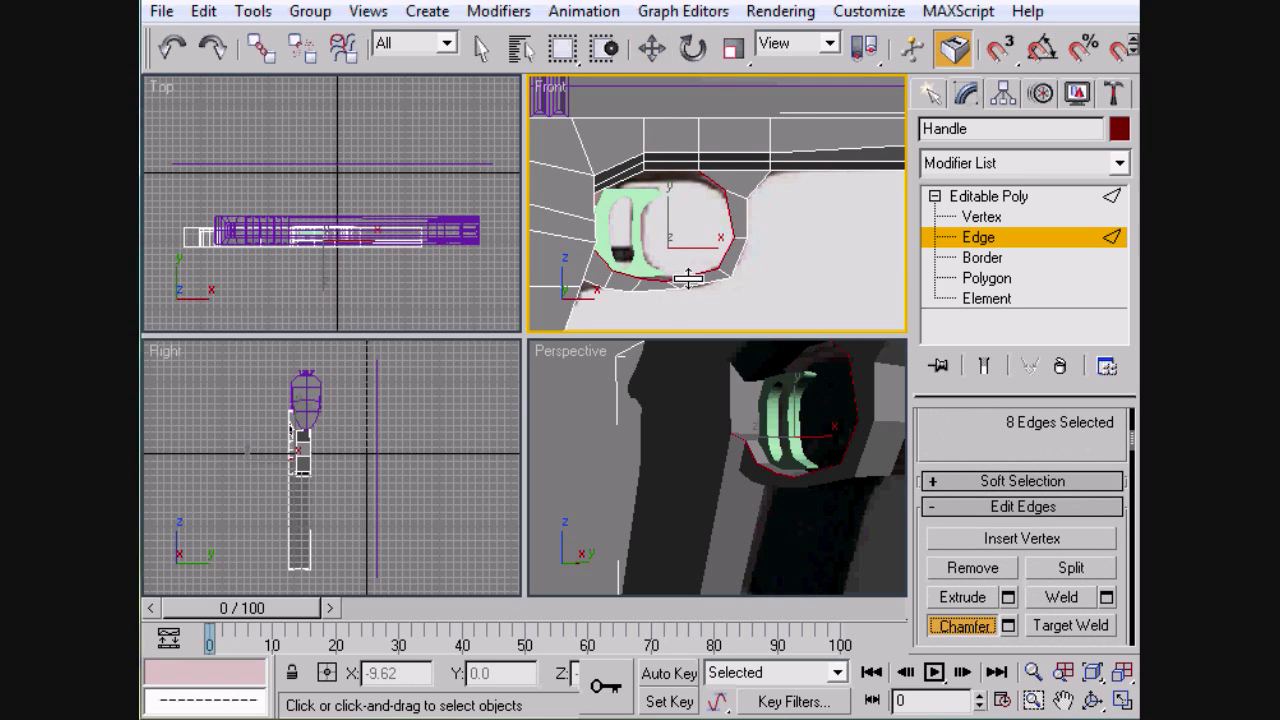
drag(688, 278, 689, 290)
click(792, 531)
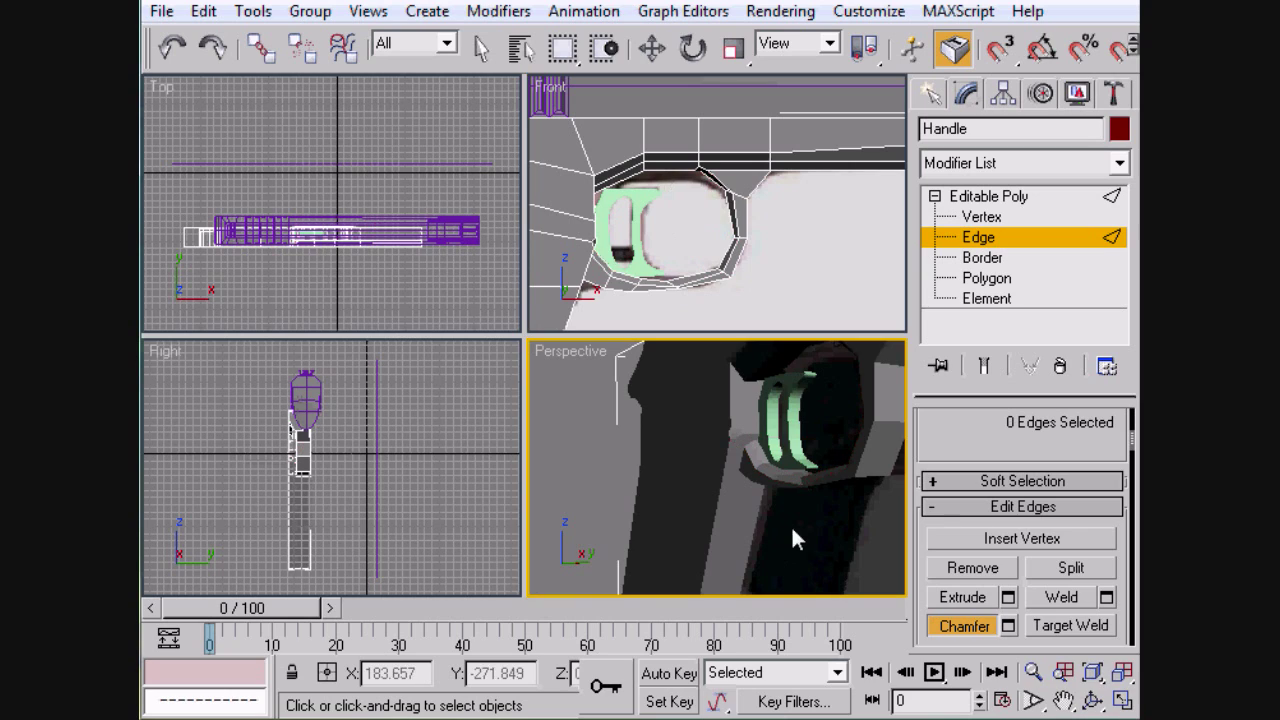
mouse_move(793, 530)
middle_down()
mouse_move(794, 549)
mouse_move(695, 600)
middle_up()
scroll(794, 549, up, 2)
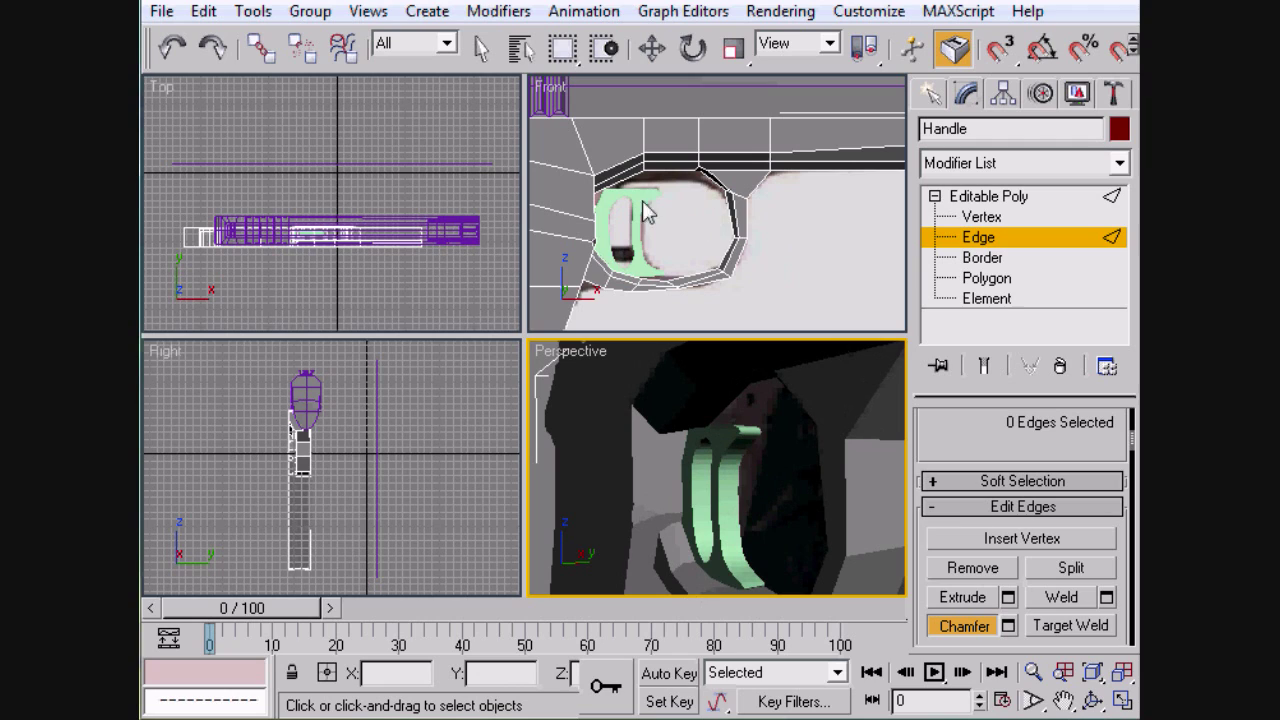
At Vertex level, lower the two outer-side vertices at the upper rear corner of the trigger guard opening slightly.
click(957, 247)
key(w)
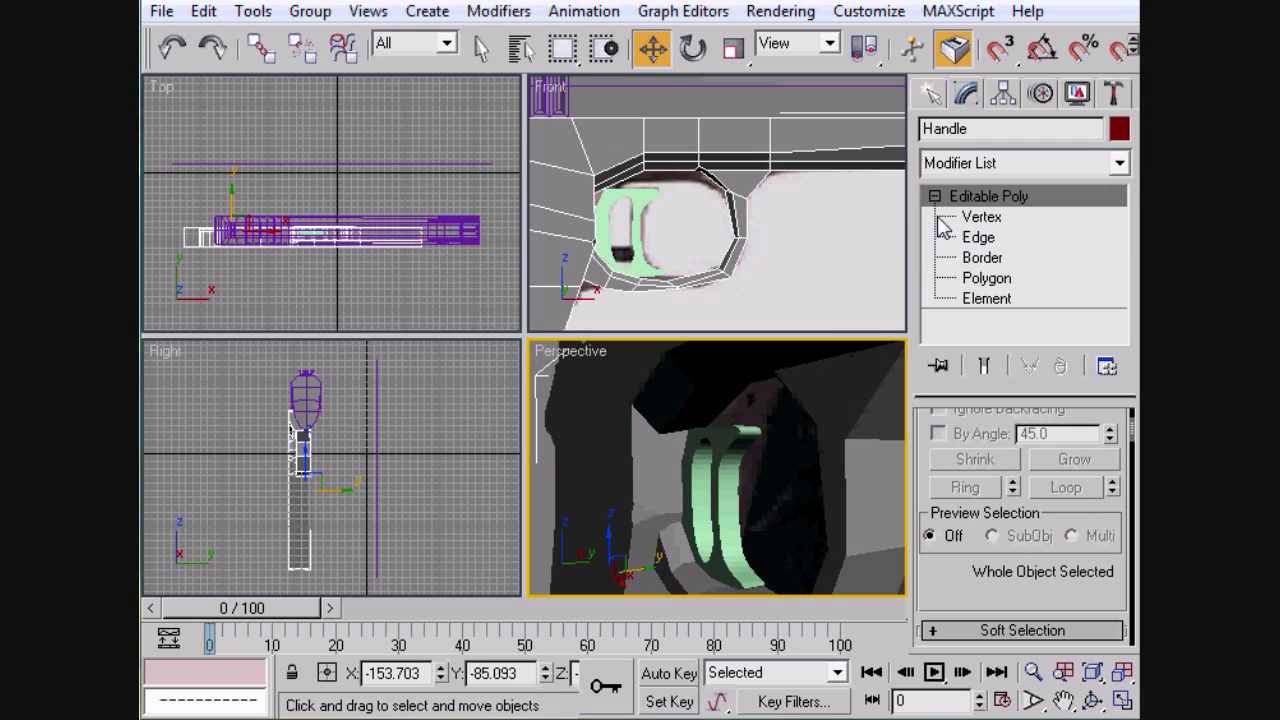
click(962, 217)
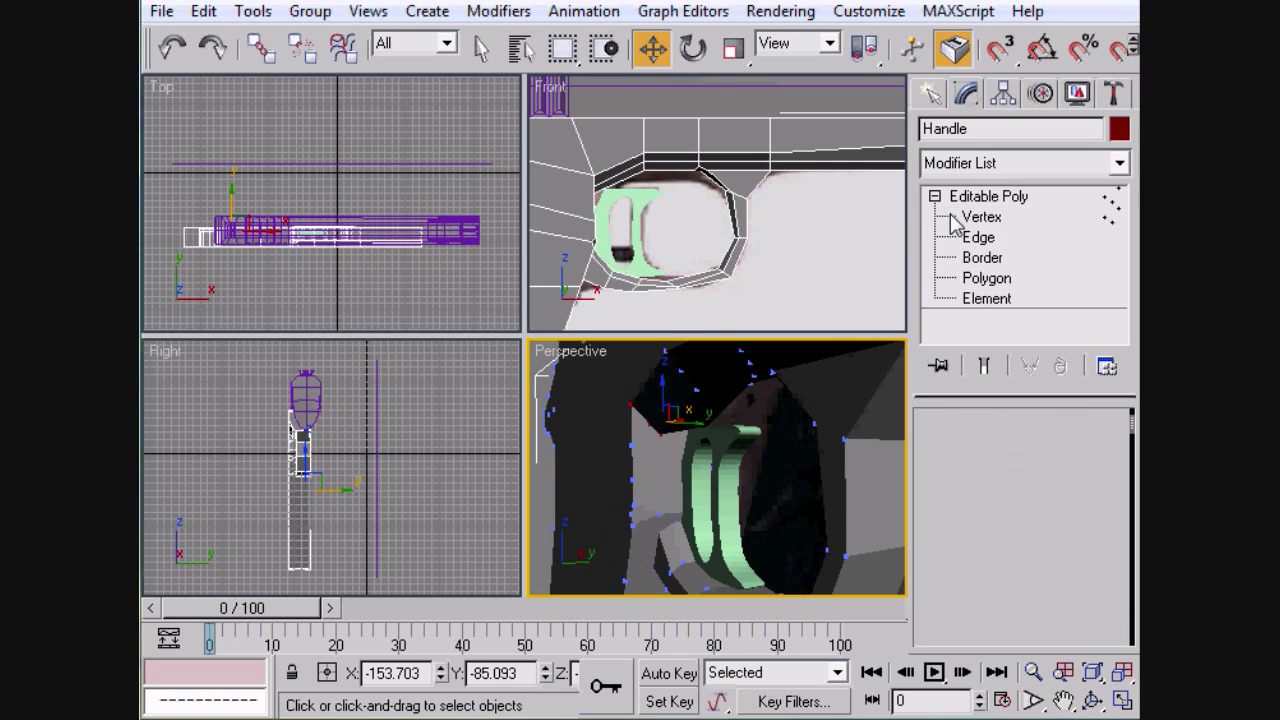
click(585, 167)
click(593, 174)
drag(596, 144, 597, 194)
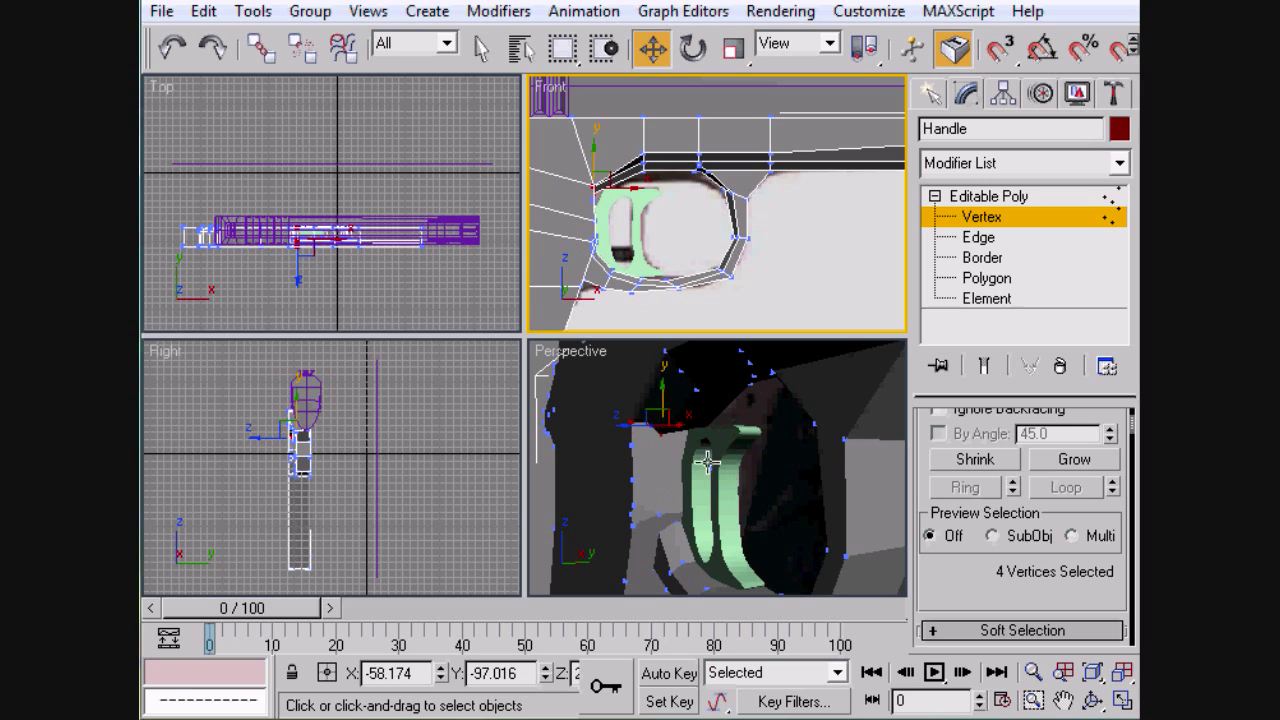
alt+click(662, 432)
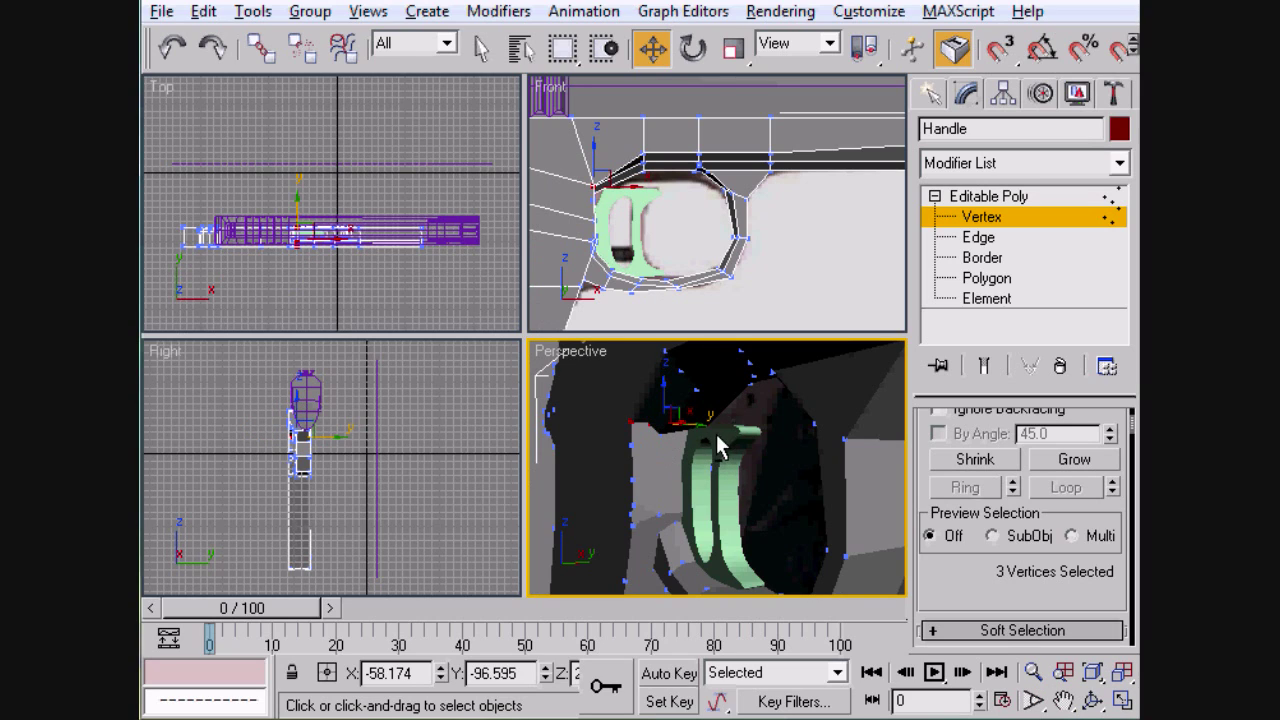
alt+click(705, 428)
drag(645, 390, 645, 400)
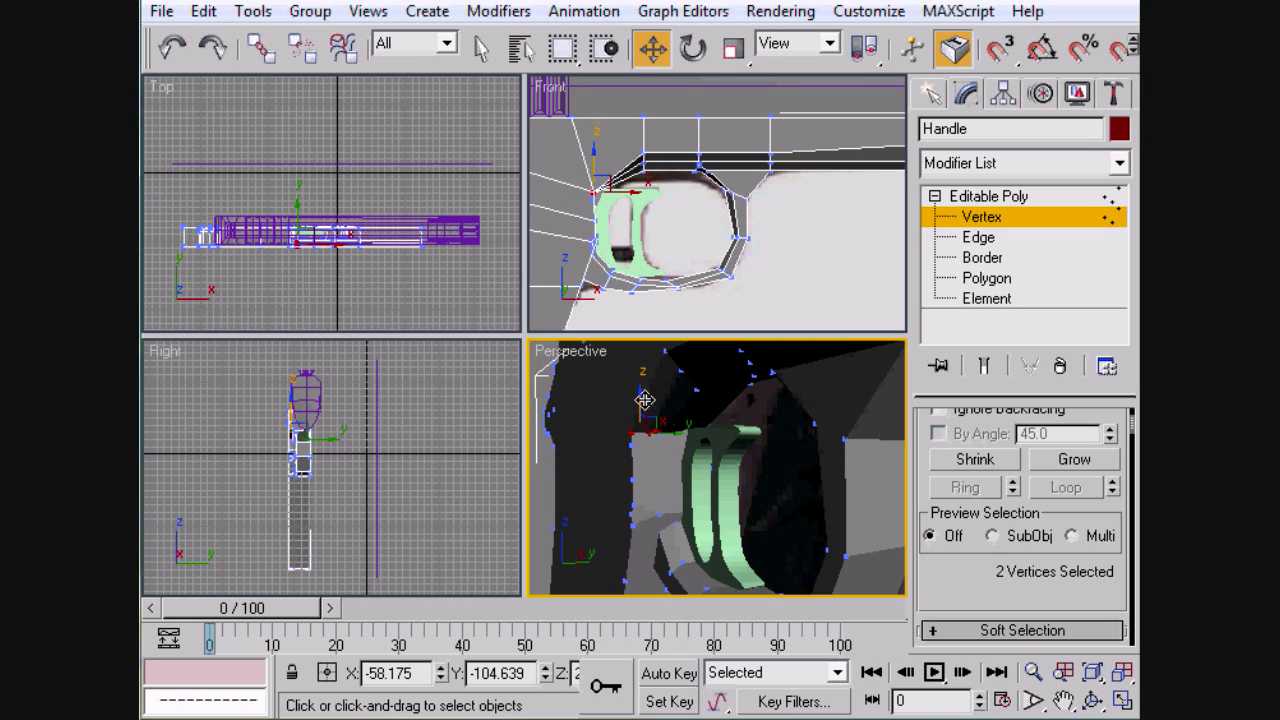
Shift the single vertex at the opening's upper rear corner slightly forward and down, and leave Vertex level.
click(647, 278)
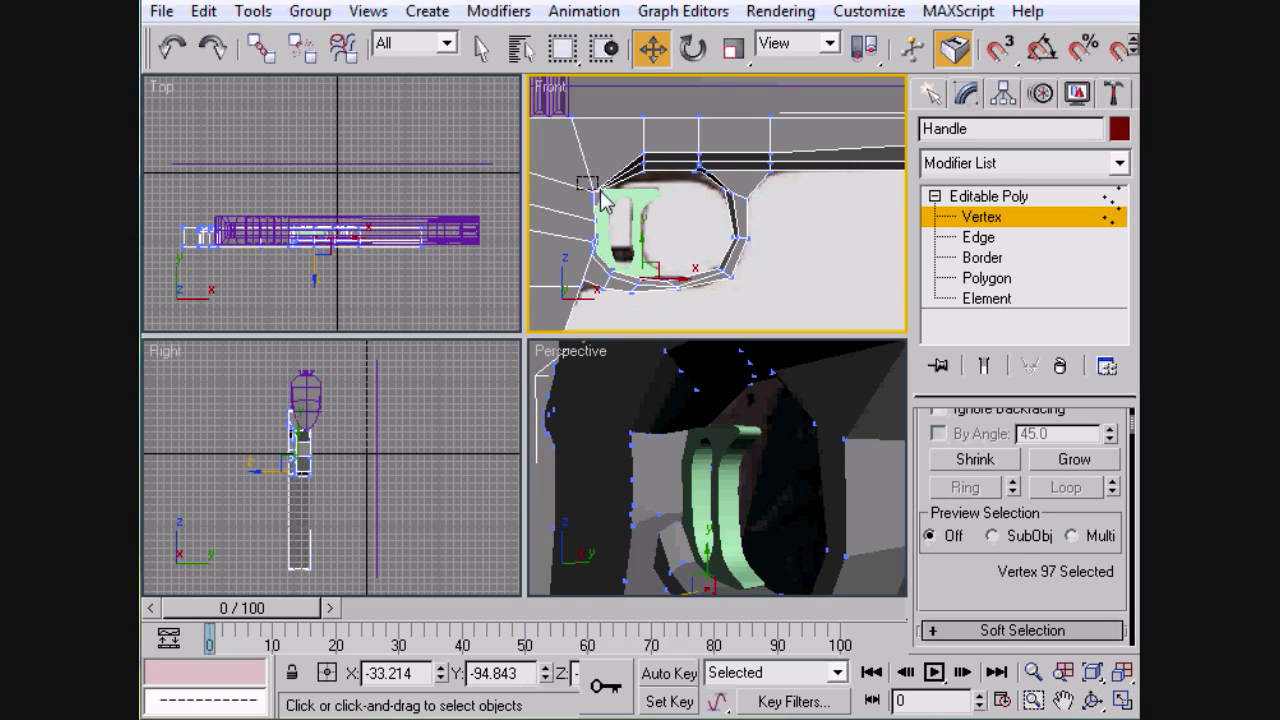
mouse_move(601, 194)
mouse_down()
mouse_move(628, 193)
mouse_move(603, 214)
mouse_move(604, 201)
mouse_up()
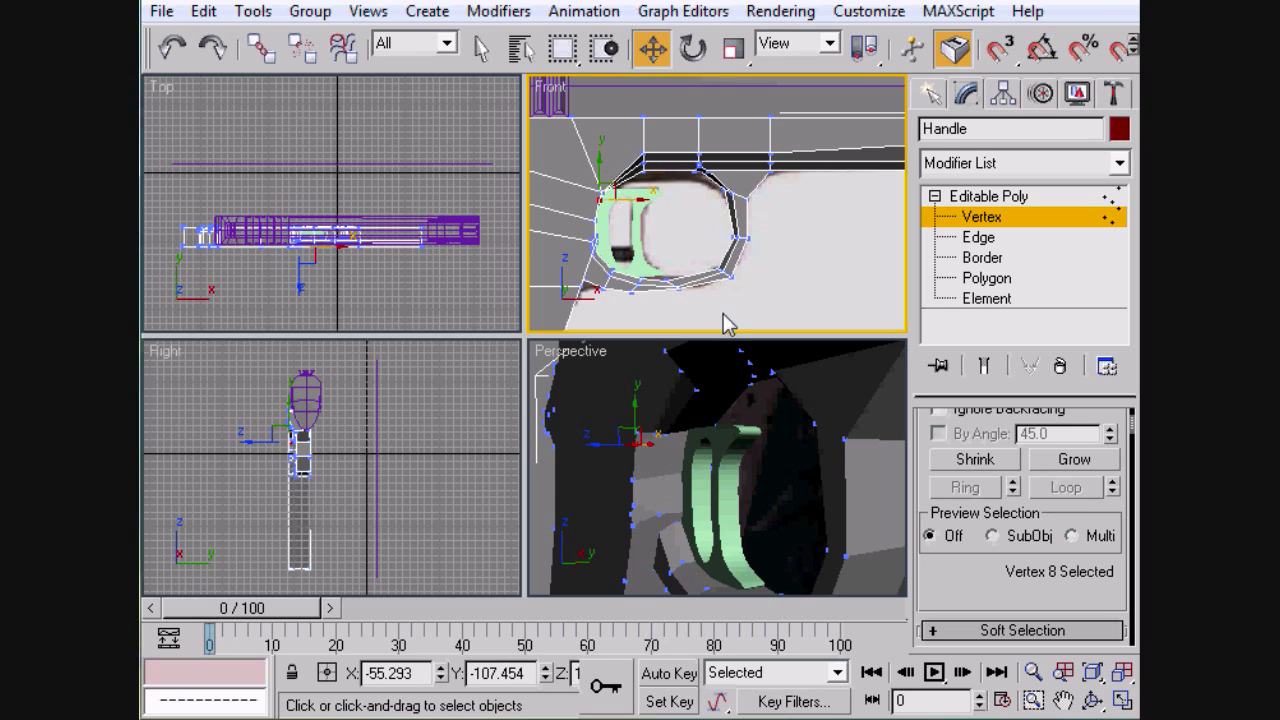
click(737, 400)
mouse_move(766, 434)
middle_down()
mouse_move(815, 364)
mouse_move(788, 447)
middle_up()
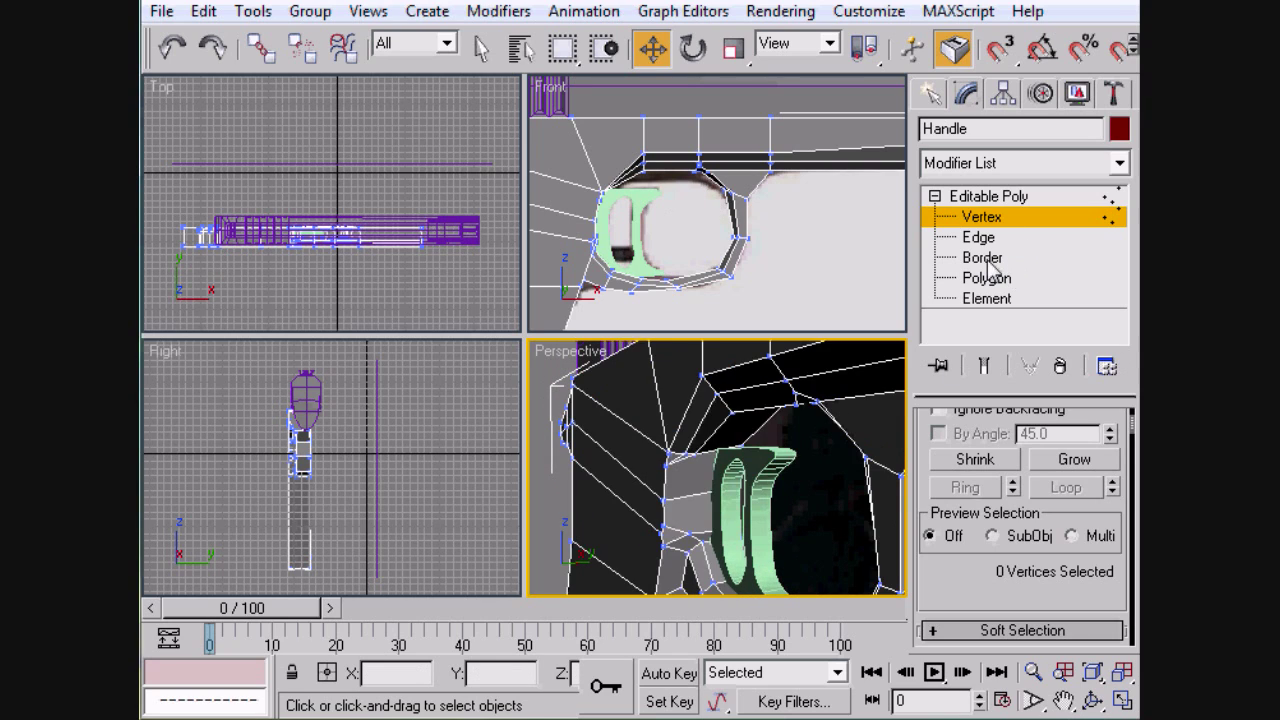
click(852, 264)
scroll(720, 194, down, 5)
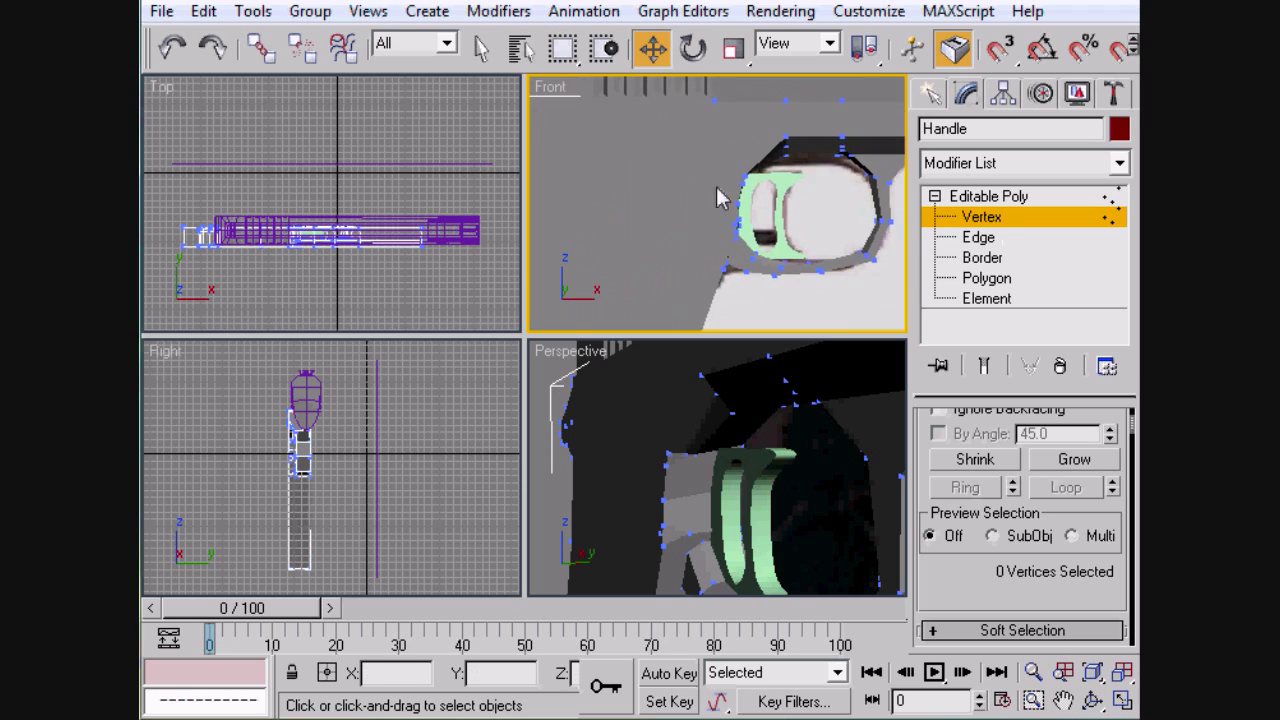
middle_drag(757, 193, 688, 218)
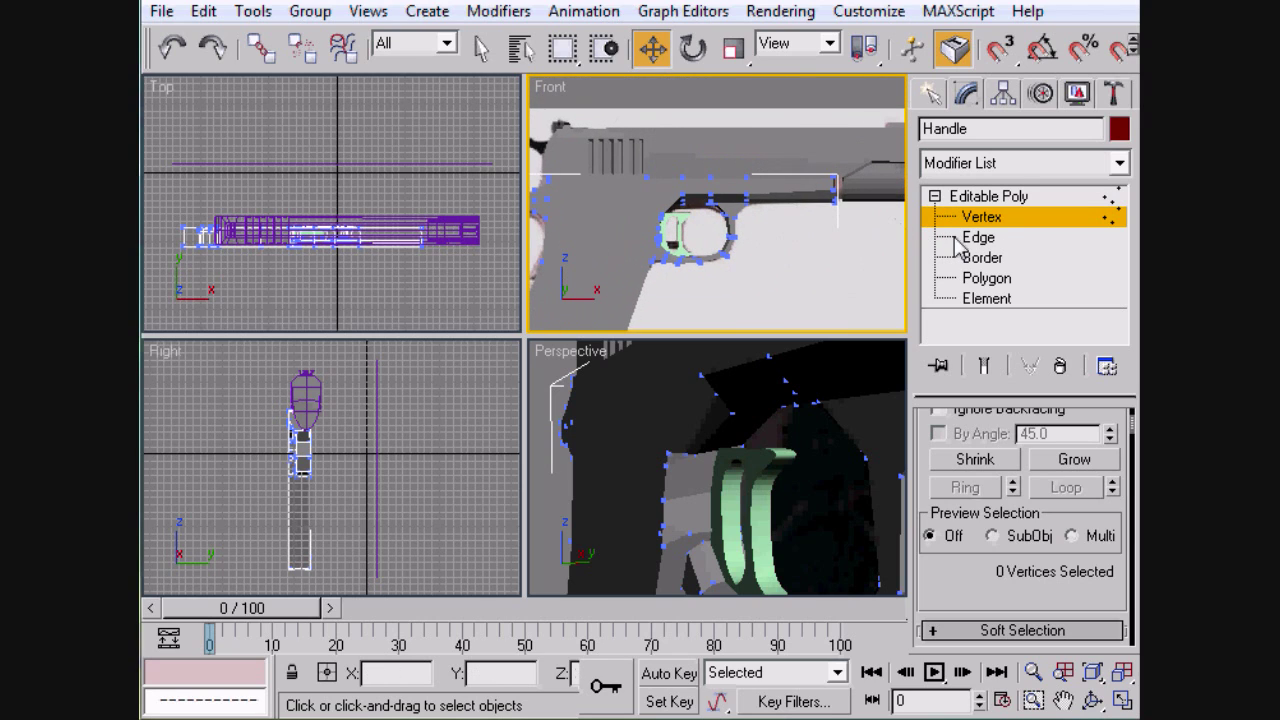
click(963, 222)
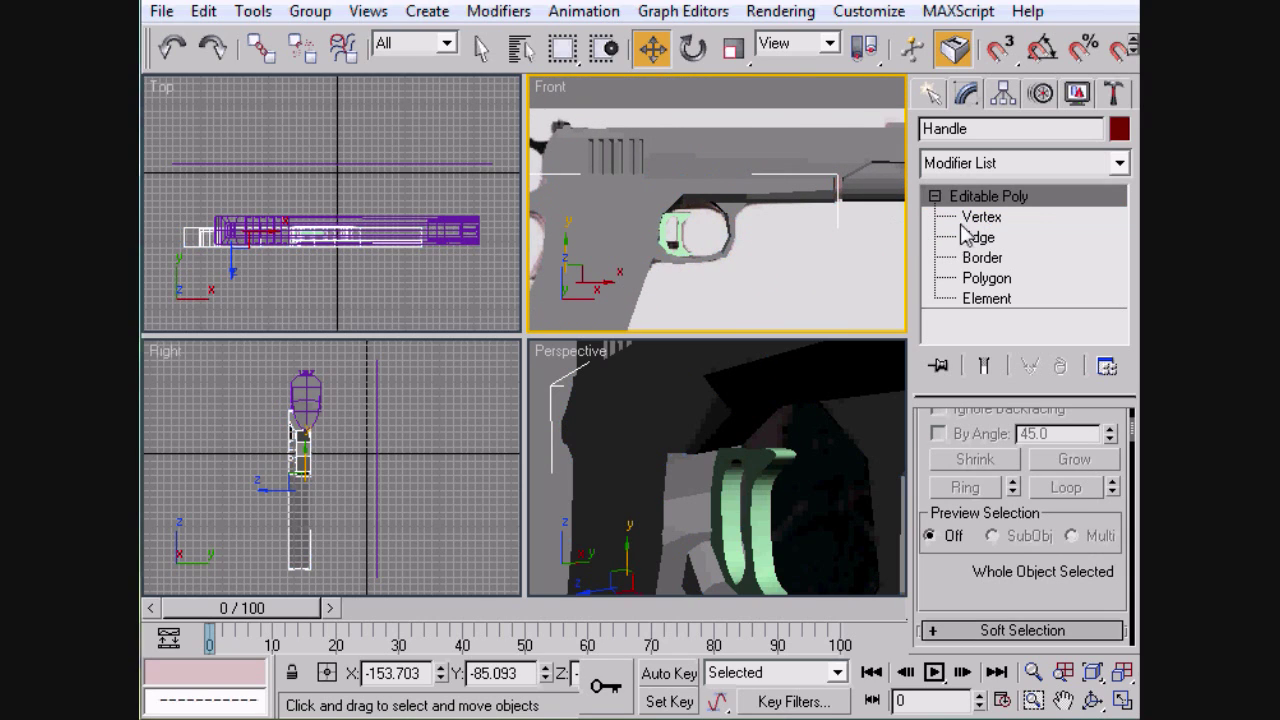
Select the trigger (Line01) and assign it the 02 - Default material.
click(675, 230)
key(m)
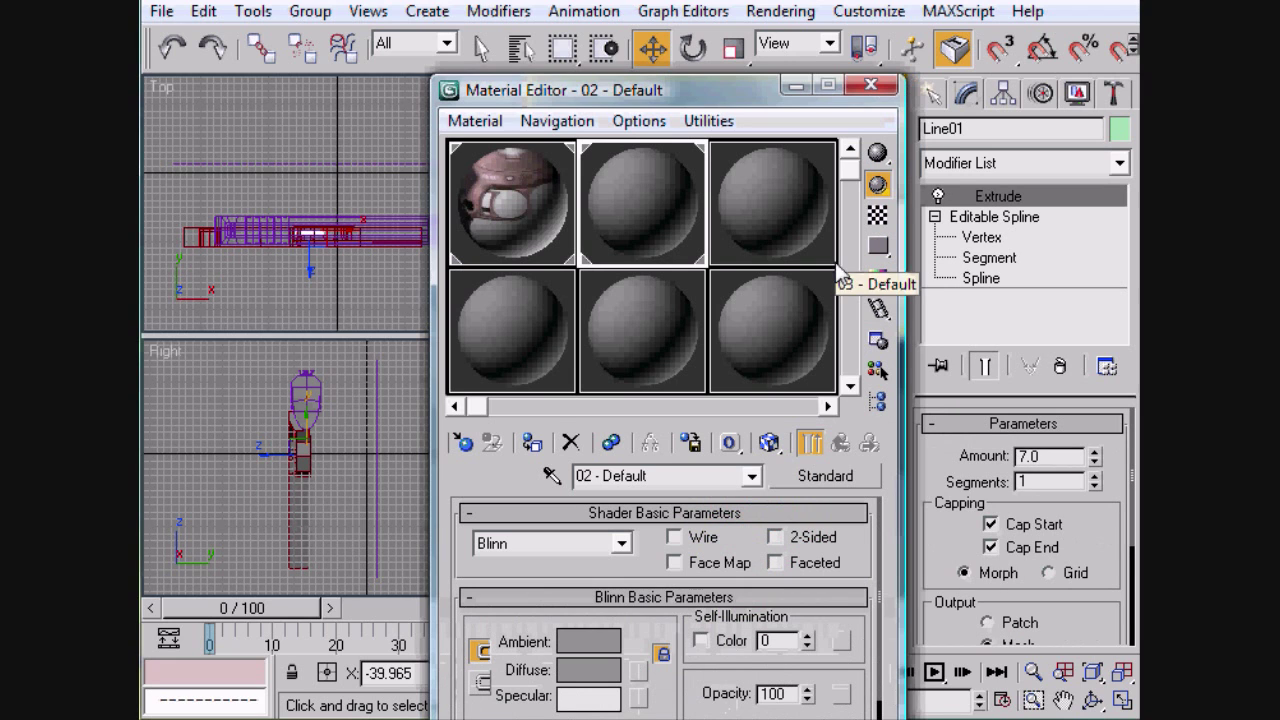
click(796, 86)
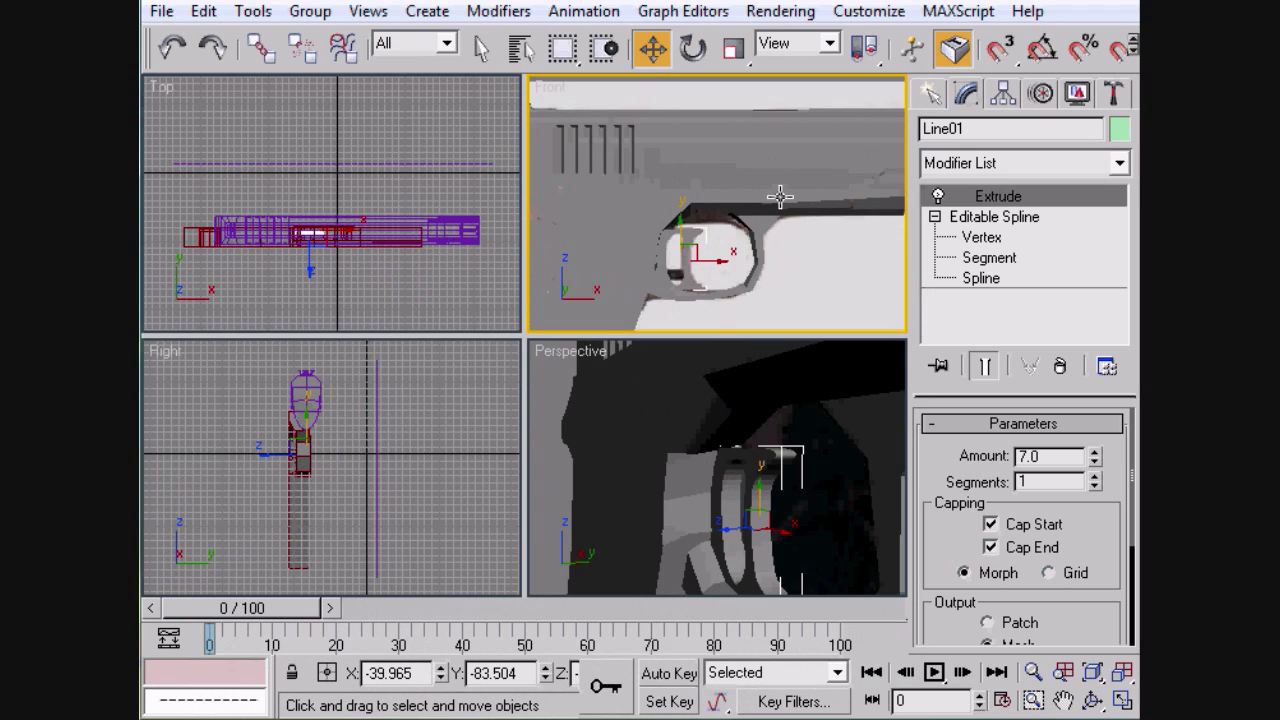
scroll(780, 197, up, 5)
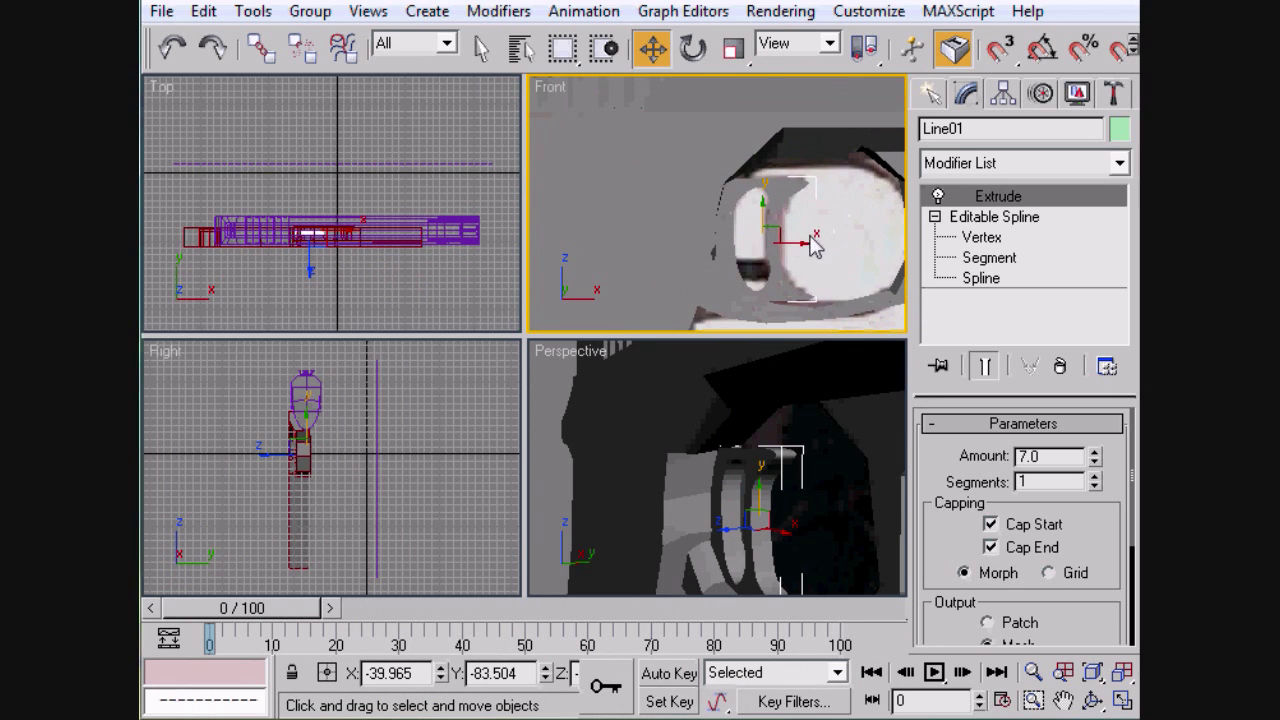
Nudge the trigger along X and clone it as one Copy, offset about 6 units sideways along Y beside the original.
drag(802, 242, 802, 243)
alt+middle_drag(840, 238, 723, 228)
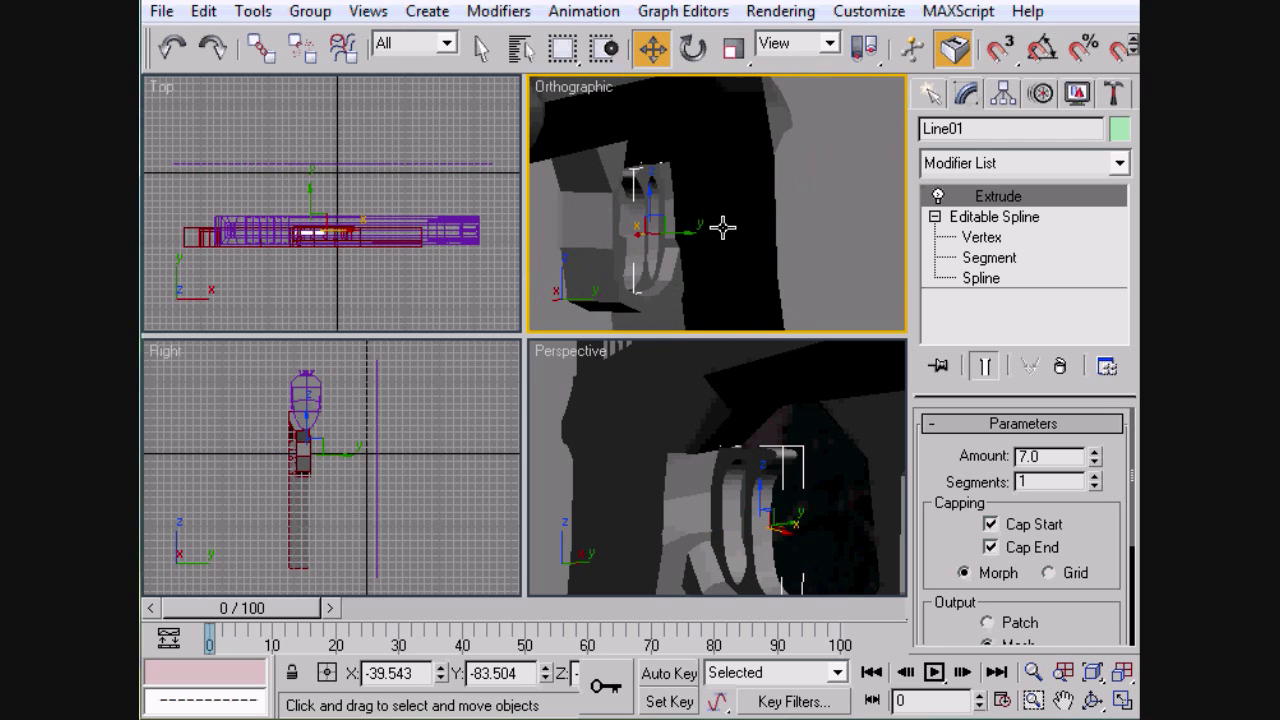
key(m)
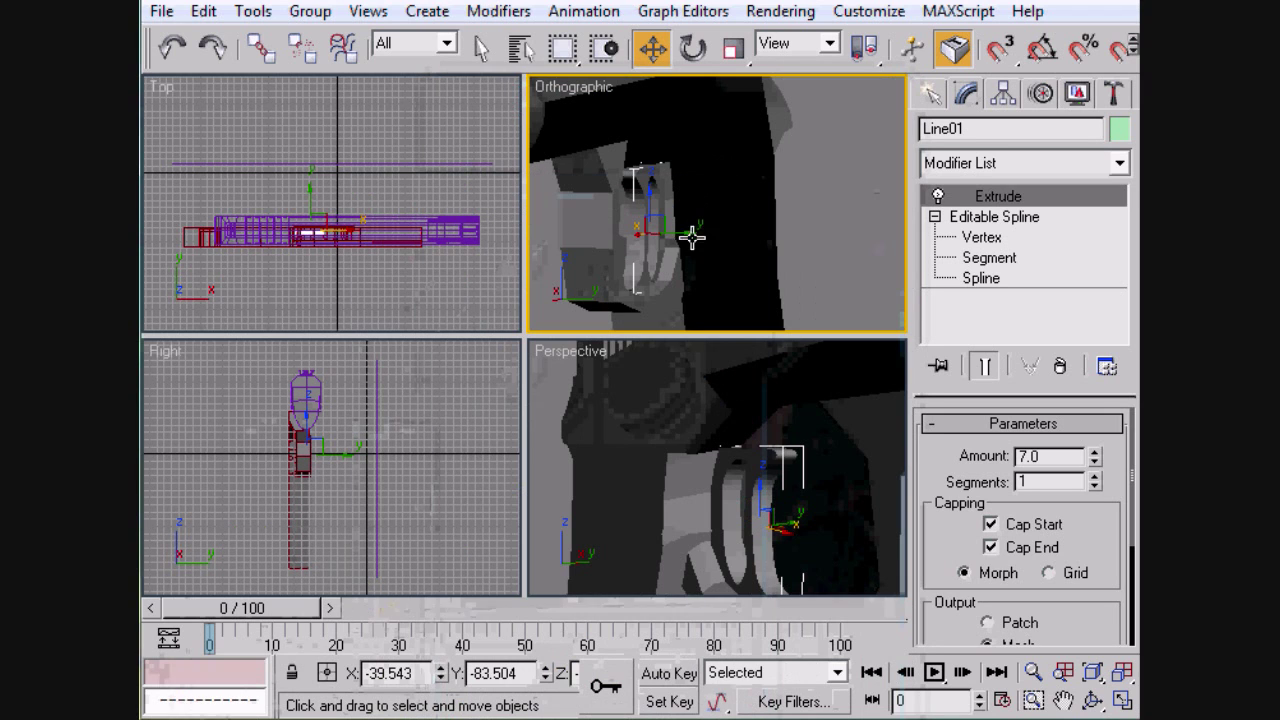
click(692, 234)
mouse_move(706, 237)
shift+mouse_down()
mouse_move(686, 243)
mouse_move(697, 237)
mouse_move(683, 264)
shift+mouse_up()
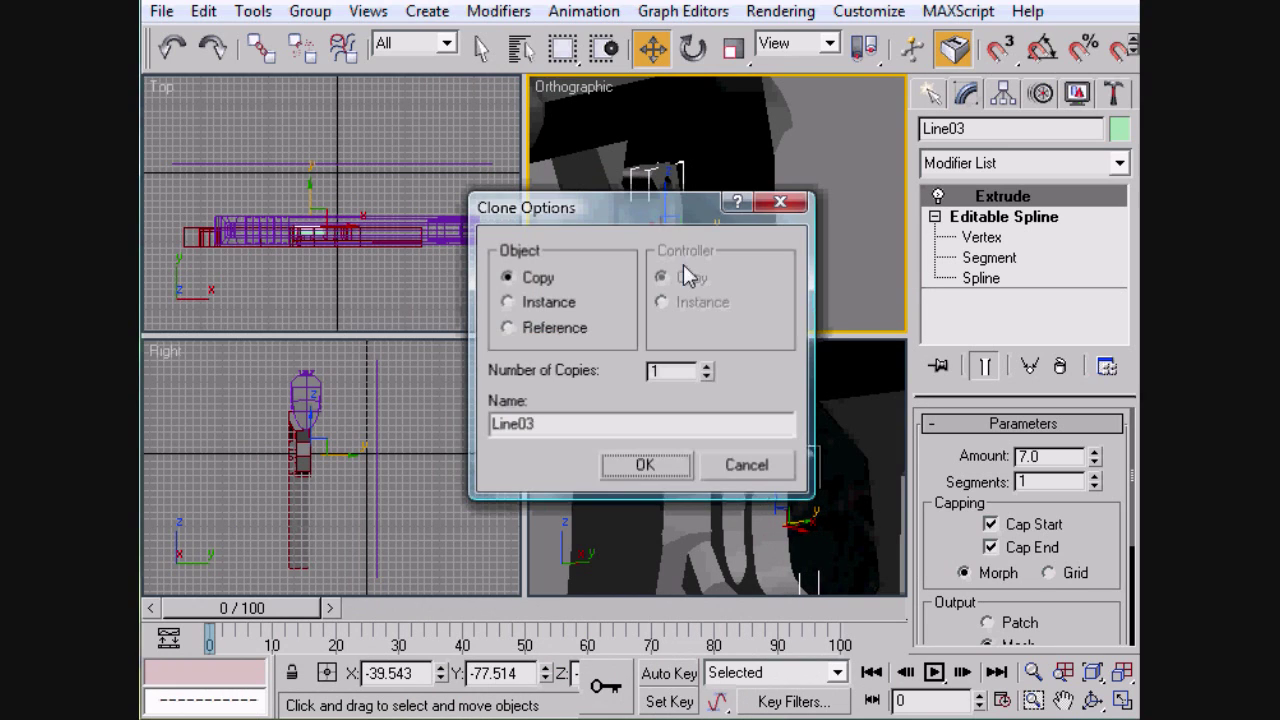
click(645, 465)
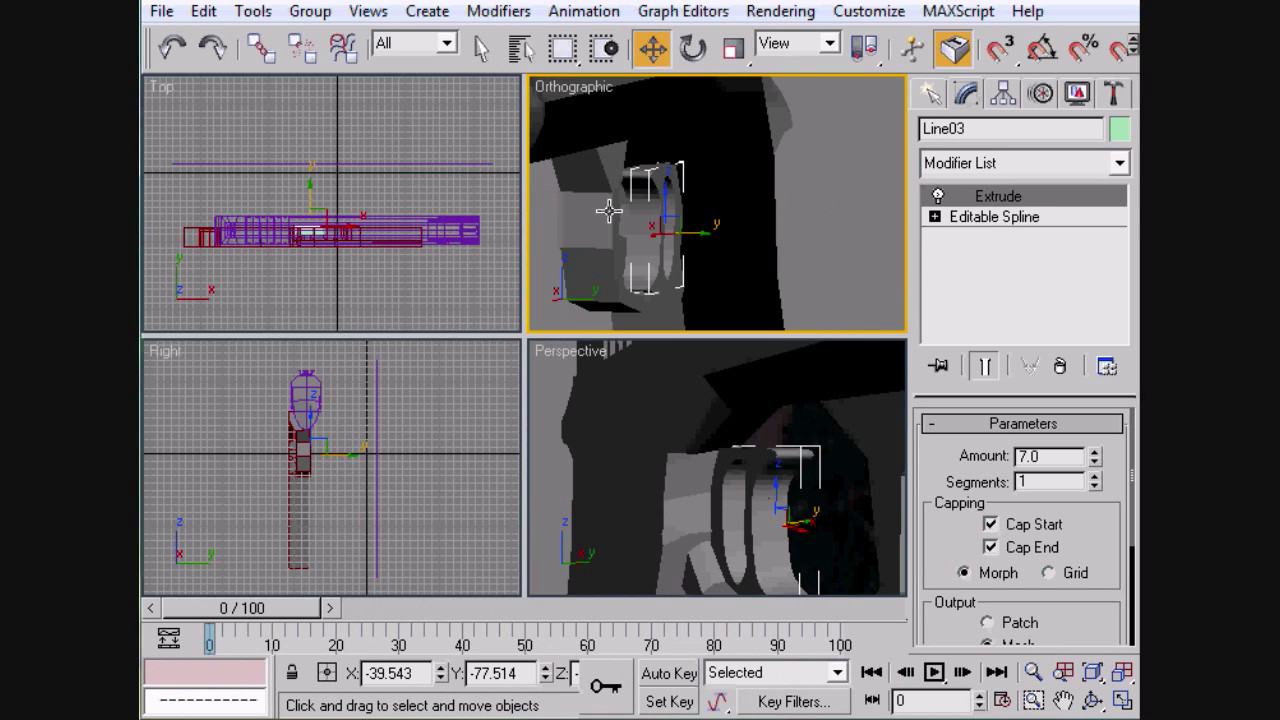
Select the Handle and add a Symmetry modifier with the mirror axis set to Y.
click(609, 210)
click(1024, 165)
scroll(1024, 165, down, 15)
text(sy)
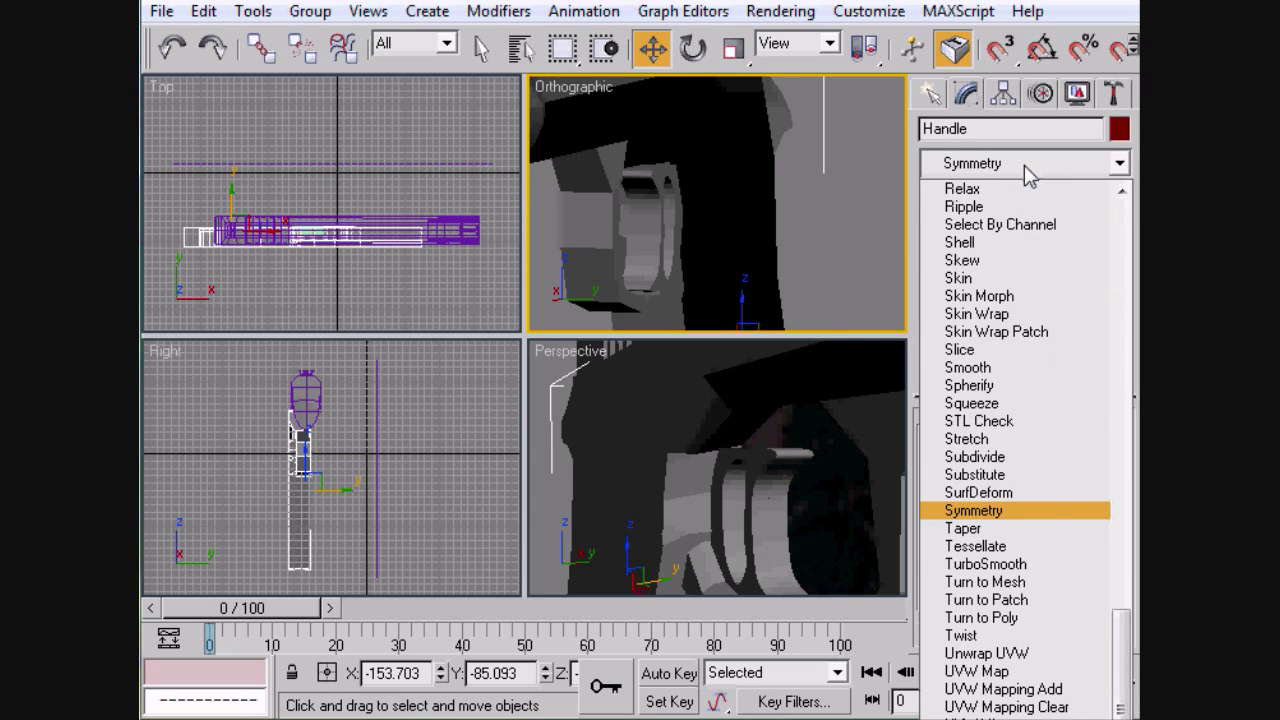
key(Return)
click(1058, 470)
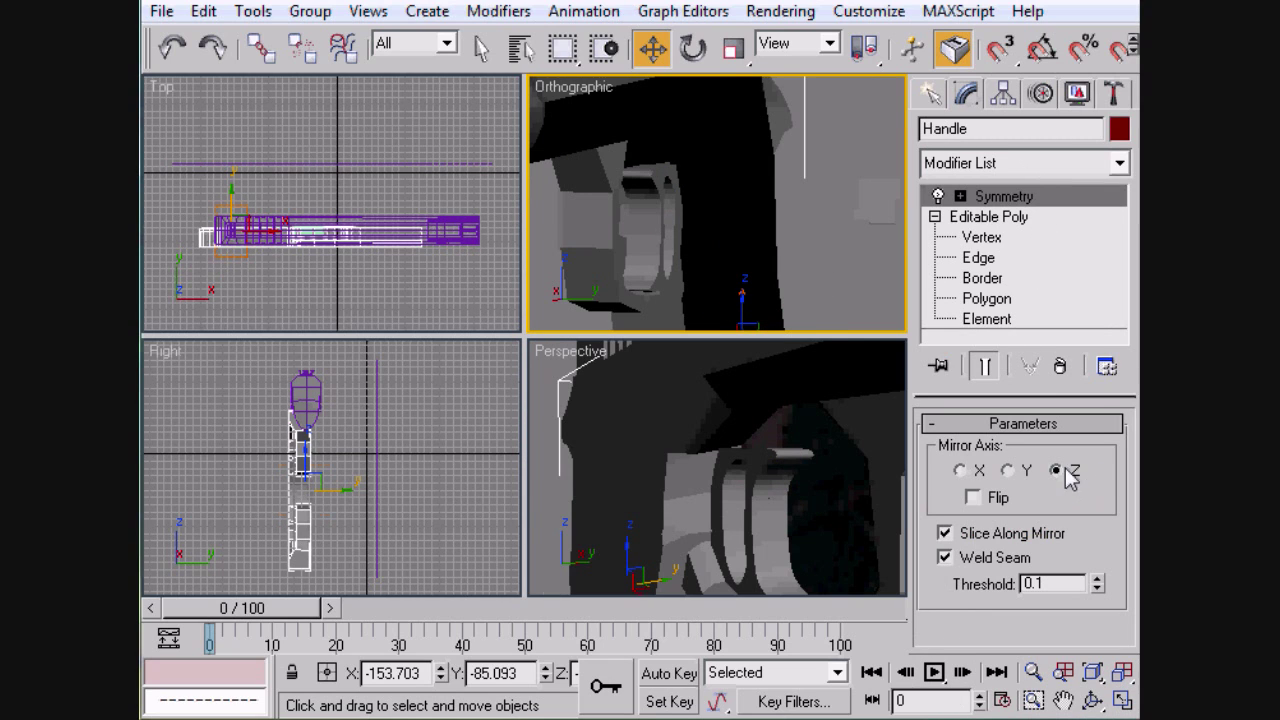
click(1025, 474)
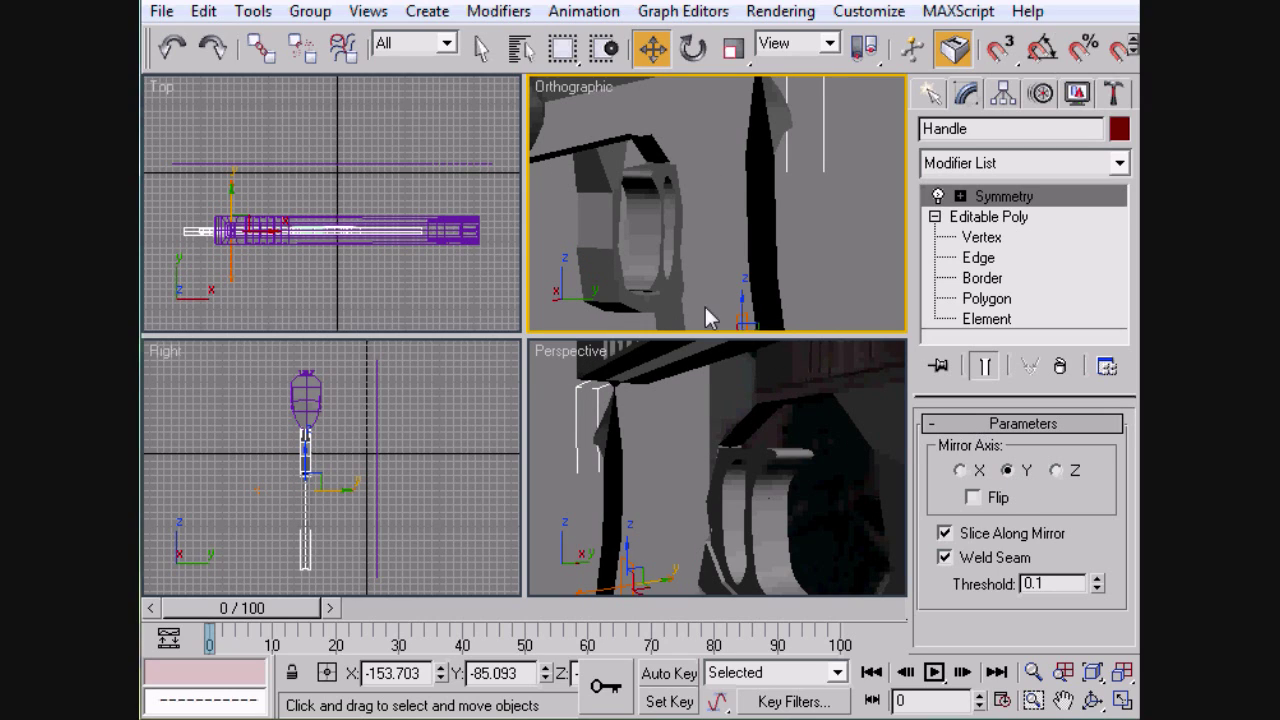
Shift the Symmetry's Mirror plane and the Handle sideways along Y, placing the plane at about Y -84.9 to widen the handle.
click(960, 196)
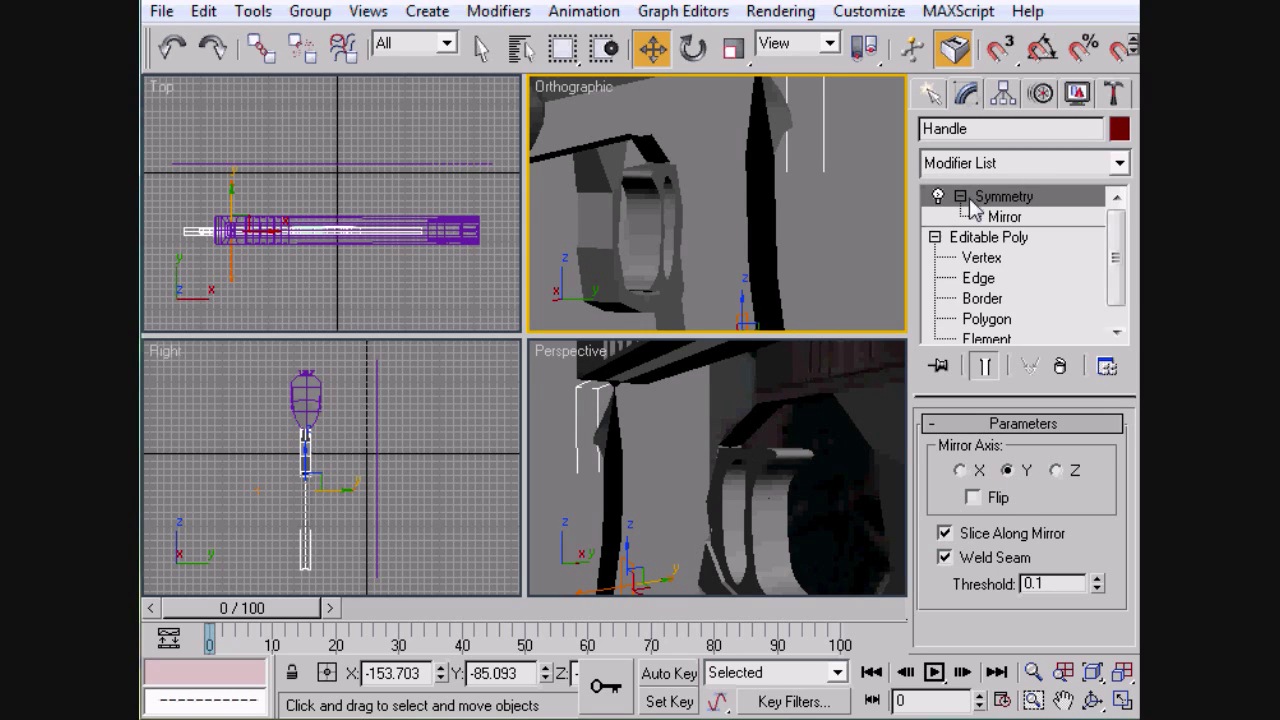
click(1003, 217)
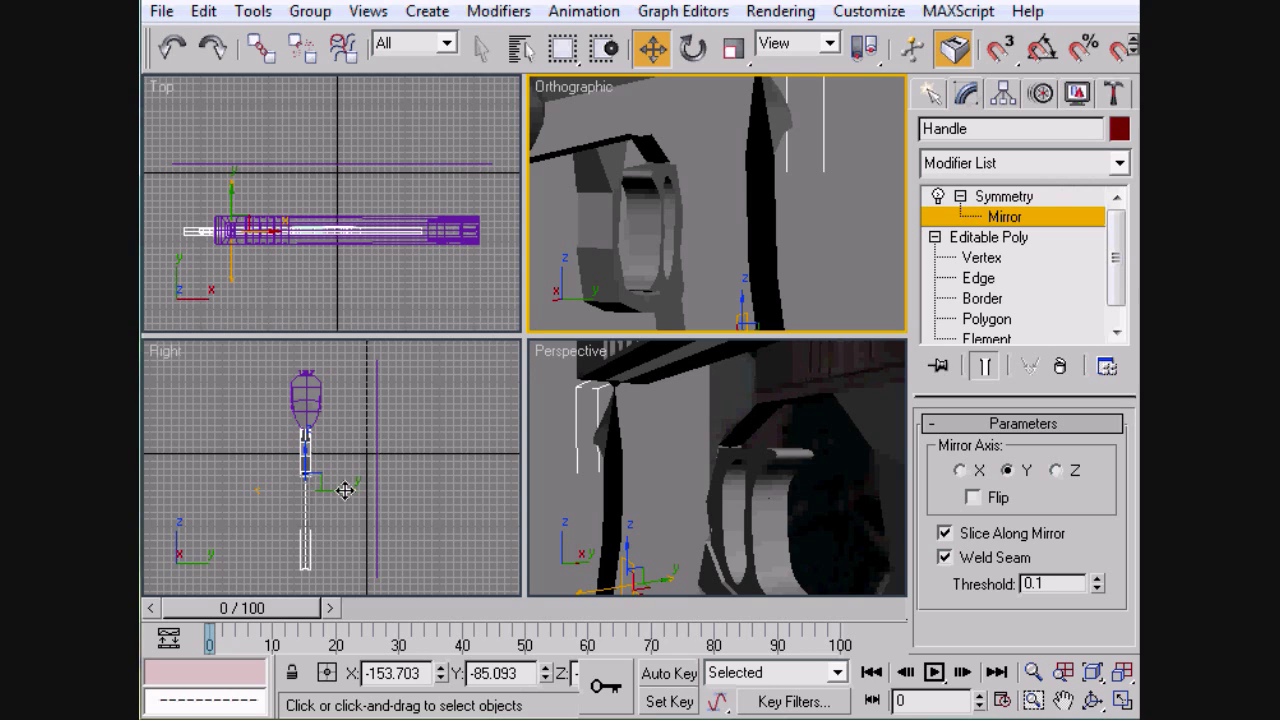
drag(344, 490, 928, 157)
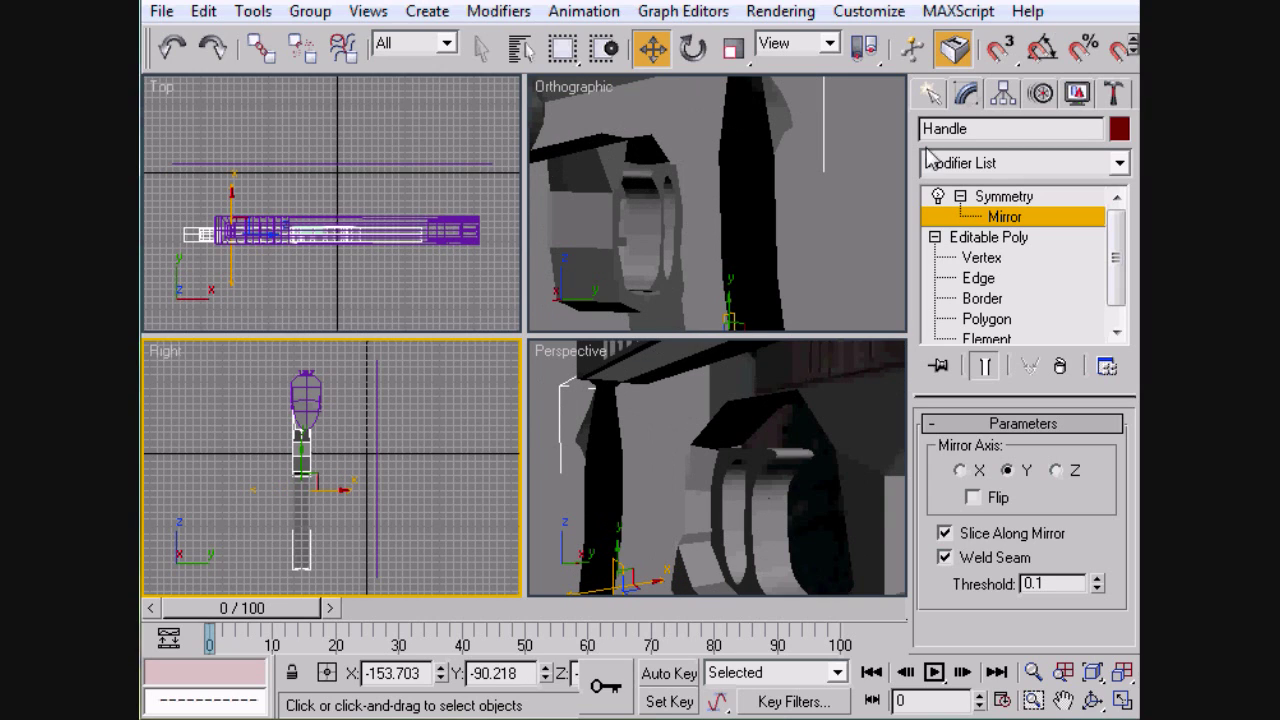
click(1025, 216)
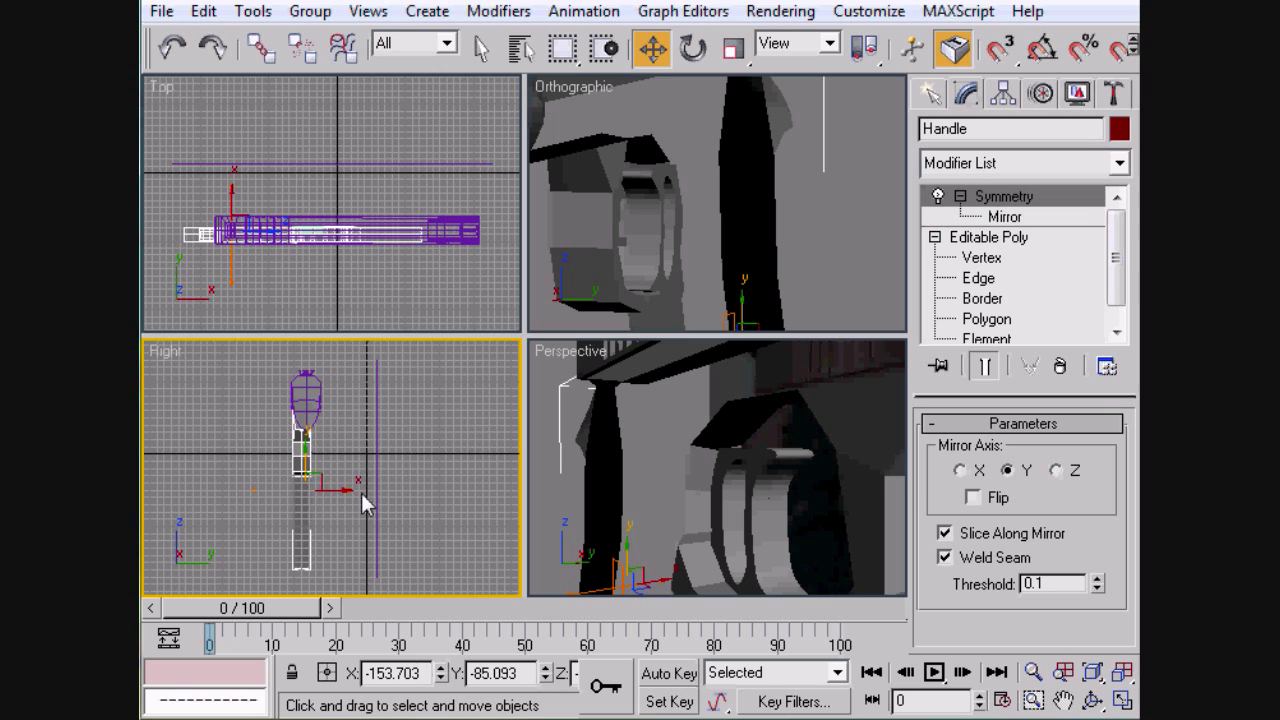
drag(342, 489, 418, 497)
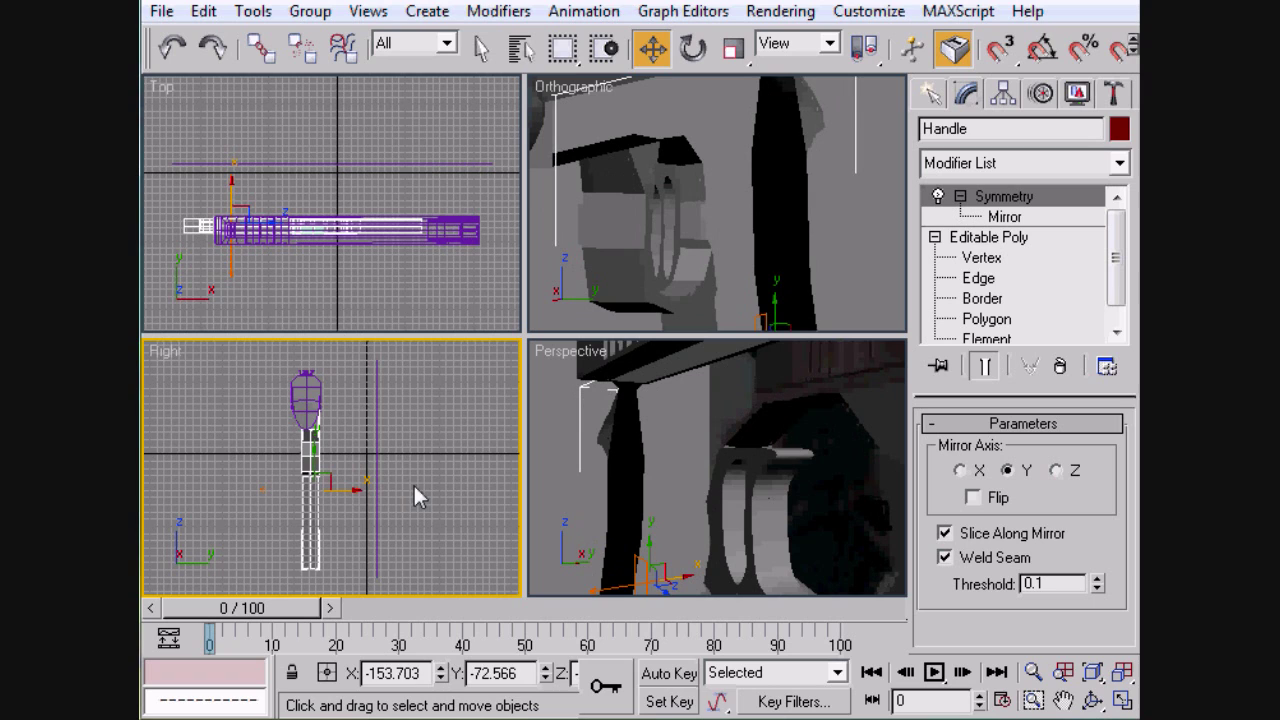
click(982, 218)
drag(230, 177, 237, 182)
Try the Z and X mirror axes on the handle's Symmetry, then set the axis to Y with Flip enabled.
middle_drag(765, 405, 673, 412)
scroll(673, 412, down, 5)
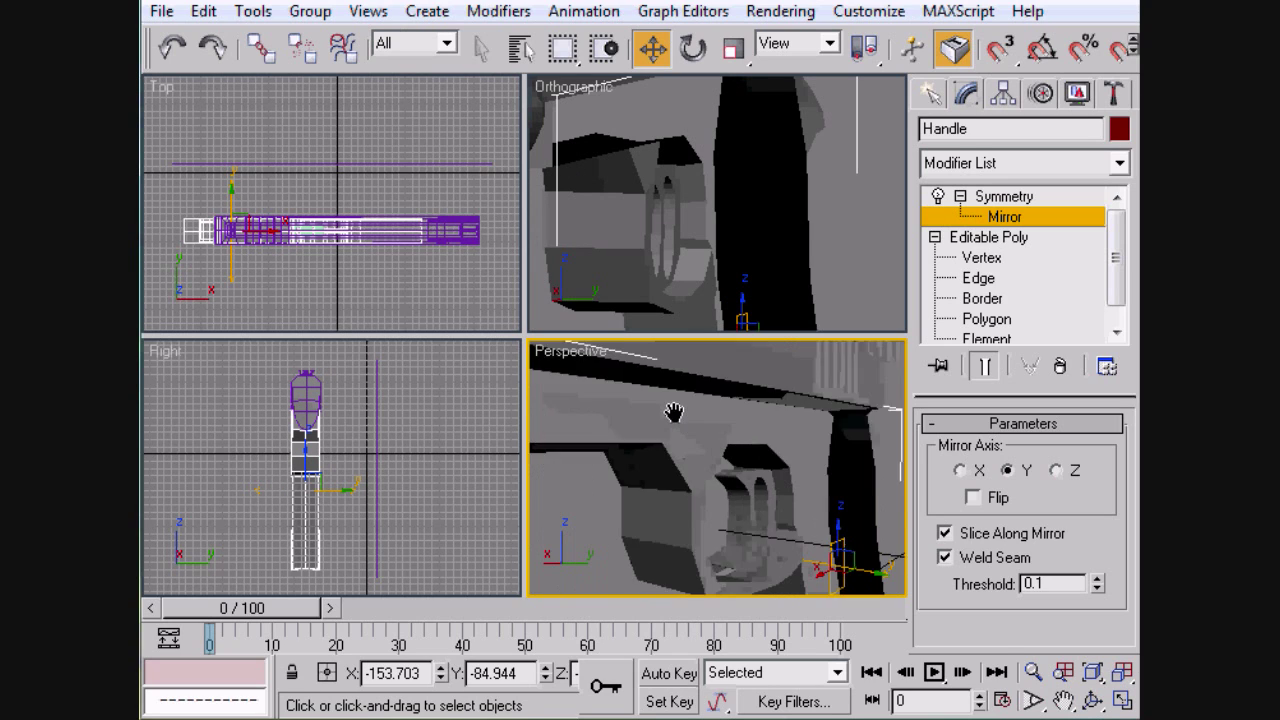
alt+middle_drag(735, 450, 938, 455)
click(1058, 470)
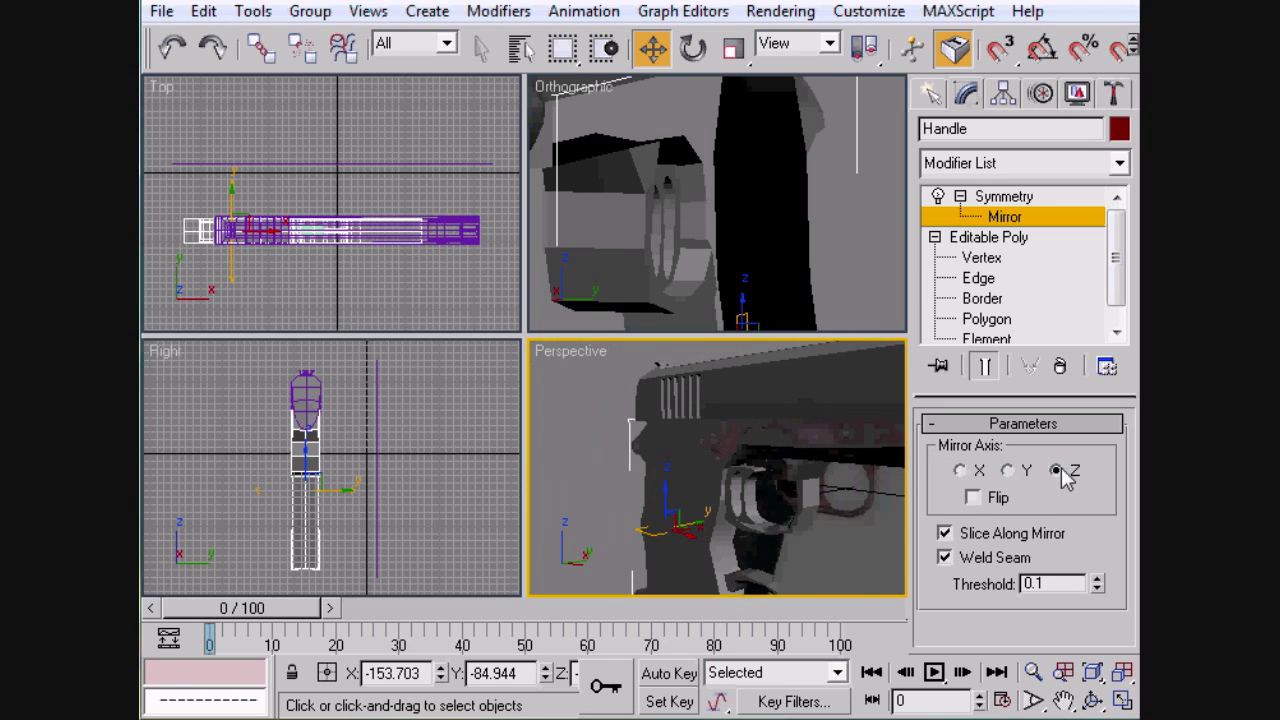
click(962, 471)
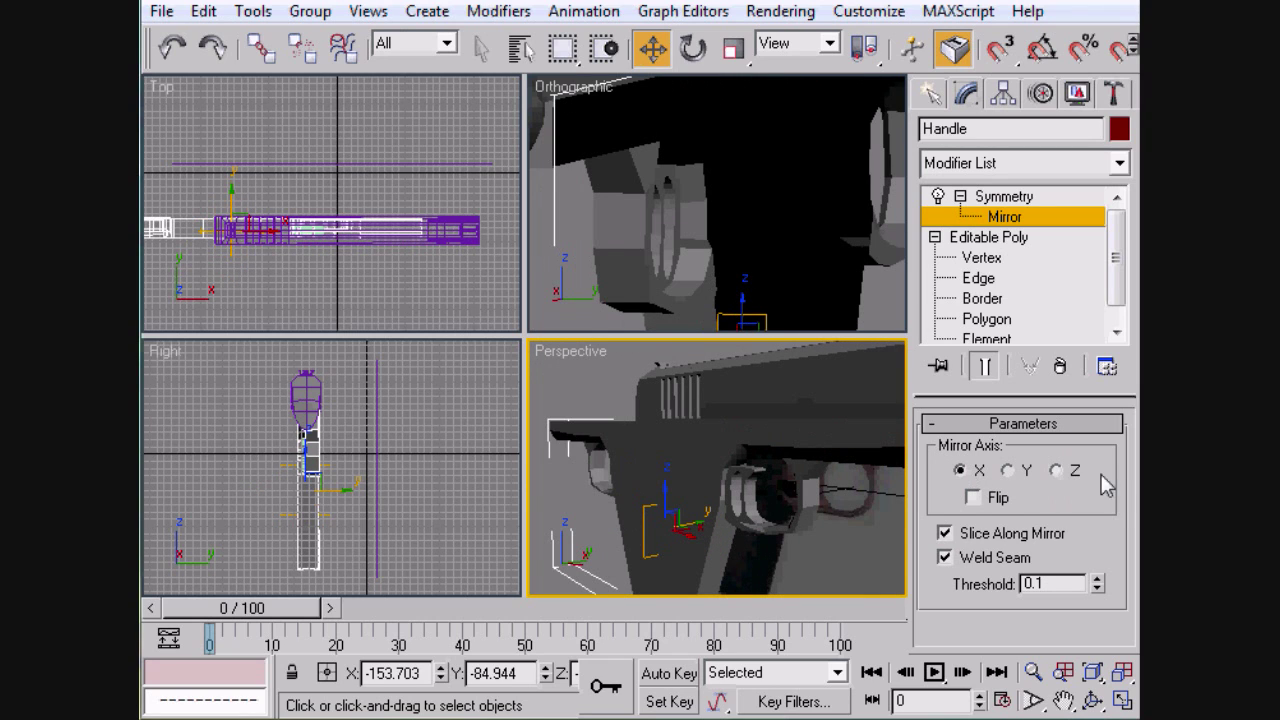
click(1009, 471)
click(973, 497)
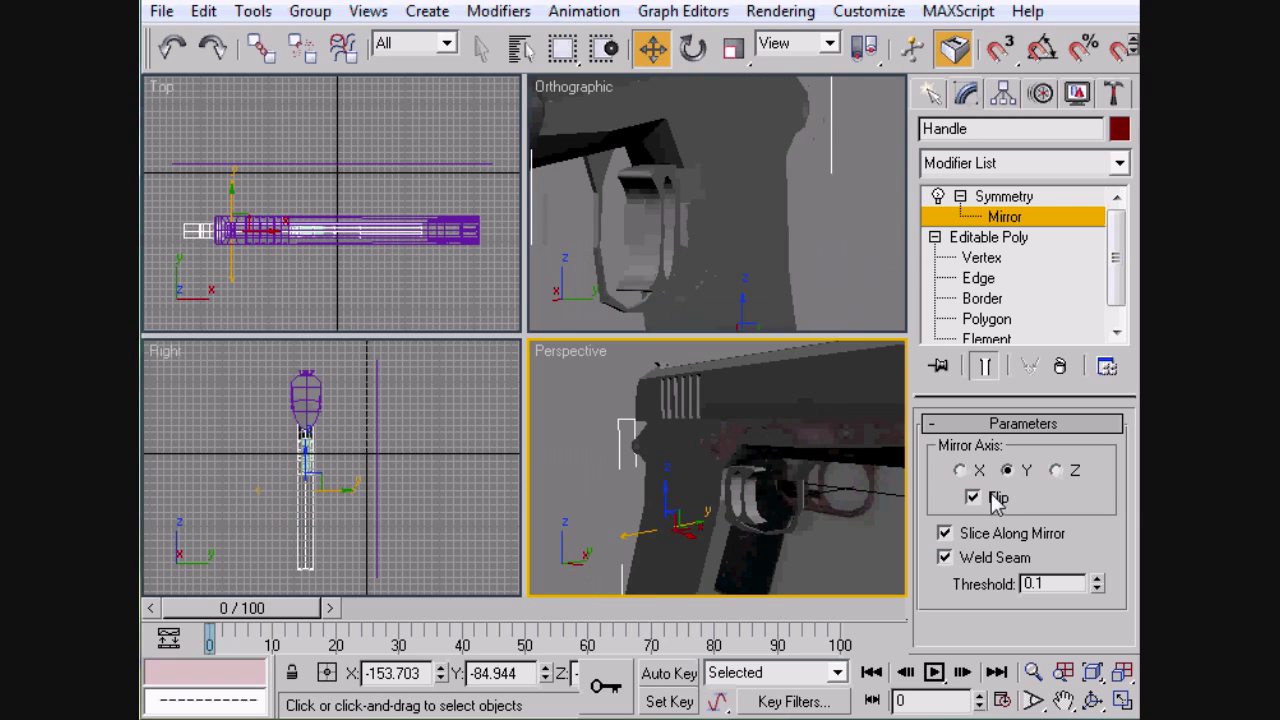
Move the Mirror plane to about Y -77.2, then shift the whole Handle to about Y -79.8 to centre it under the slide.
alt+middle_drag(874, 503, 722, 525)
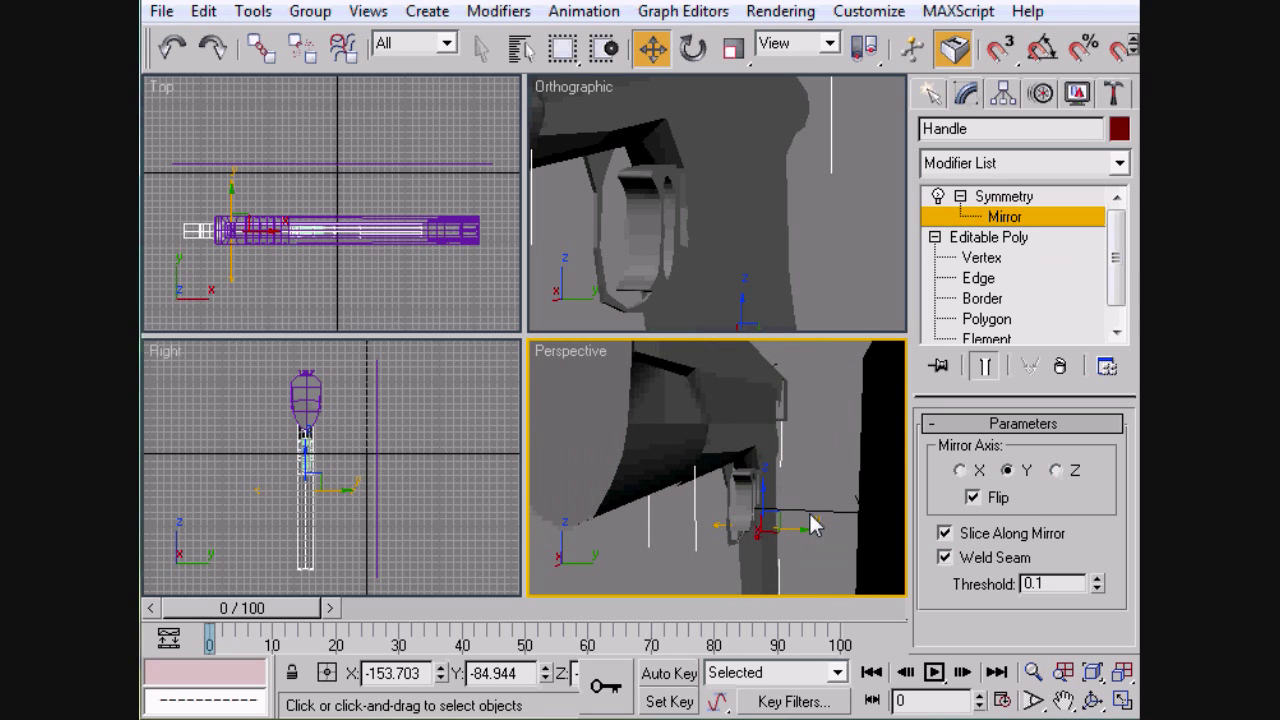
drag(805, 525, 811, 525)
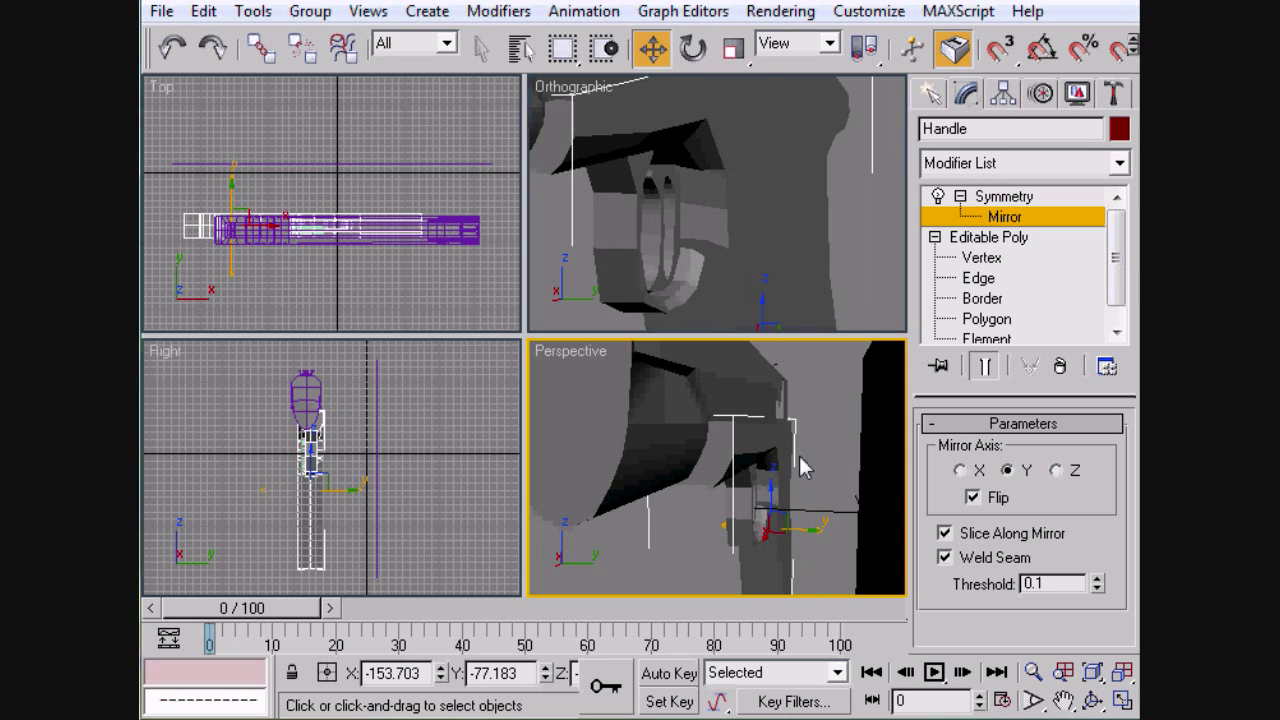
alt+middle_drag(800, 458, 944, 484)
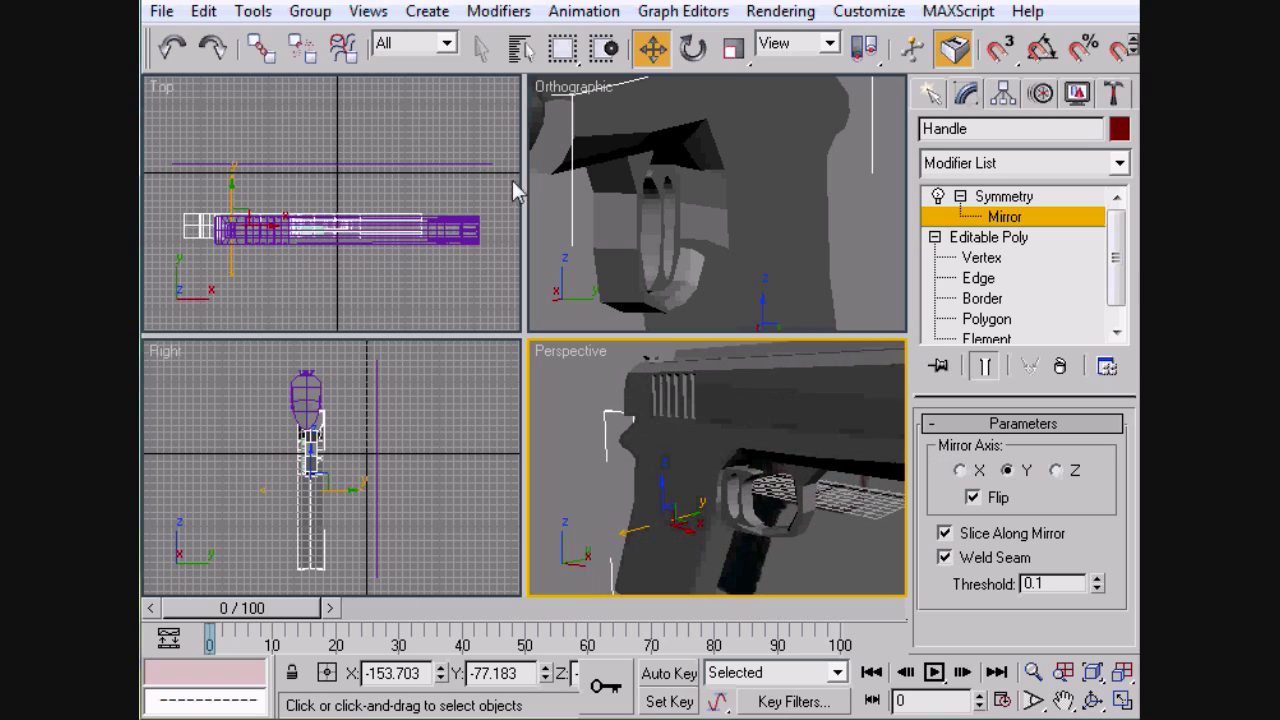
click(995, 218)
drag(236, 190, 235, 195)
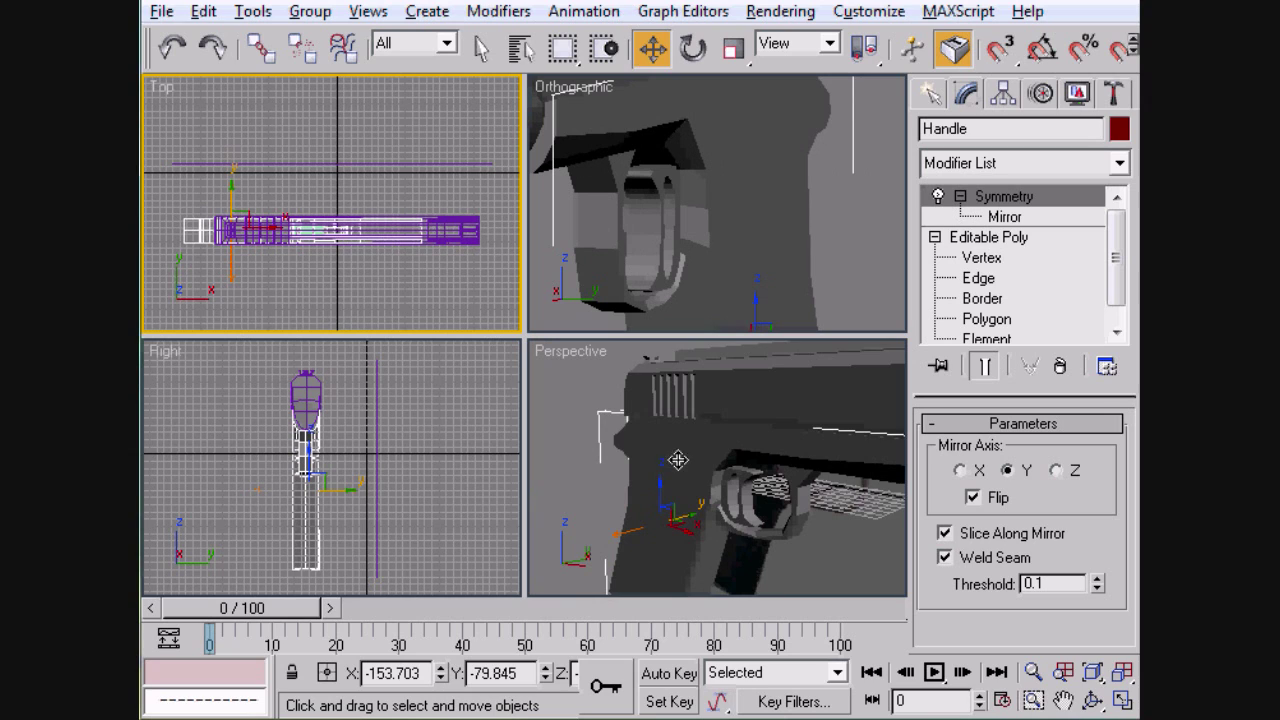
Select both trigger pieces and shift them slightly along X inside the trigger guard.
alt+middle_drag(678, 460, 879, 503)
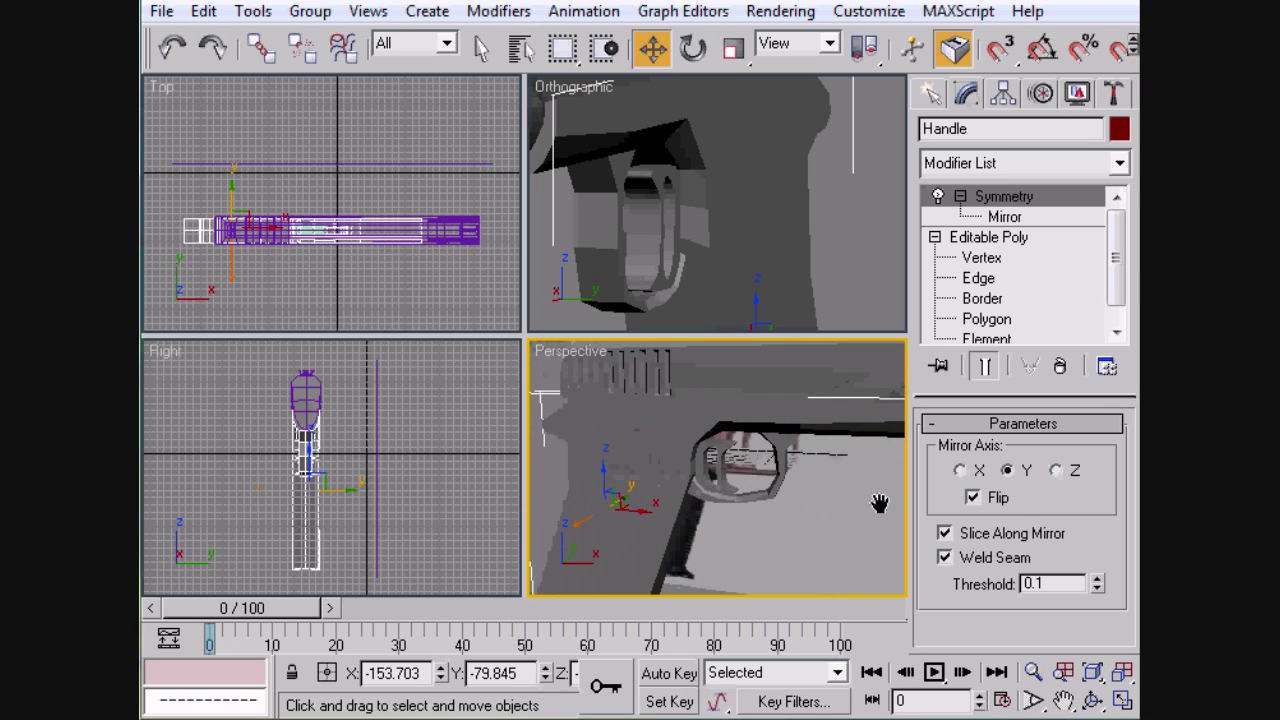
scroll(879, 503, up, 3)
click(737, 449)
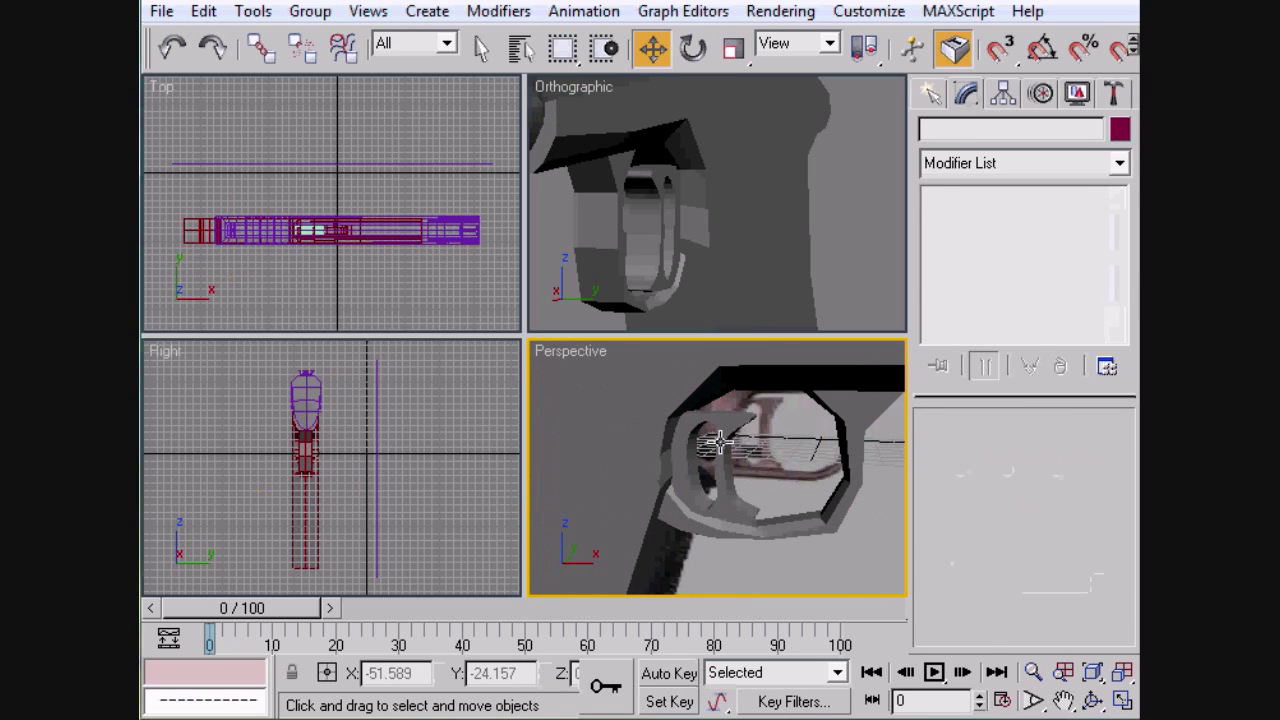
drag(753, 466, 746, 462)
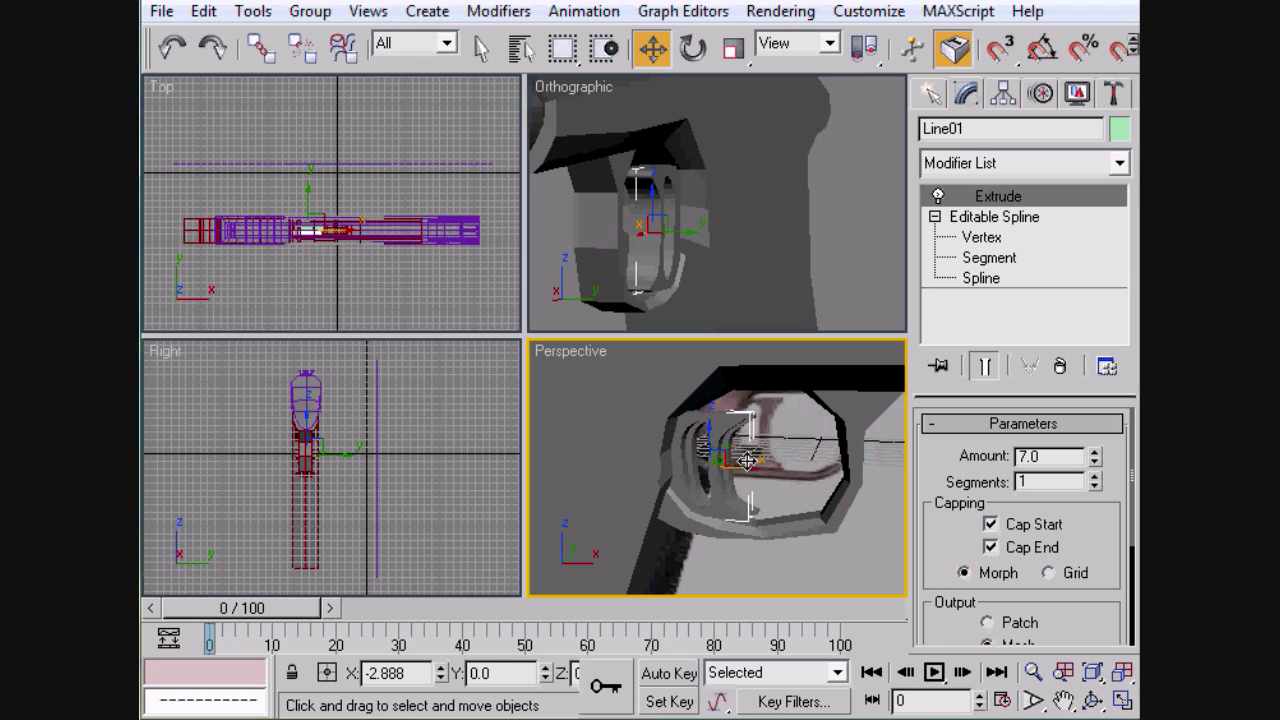
right_click(746, 462)
ctrl+click(712, 418)
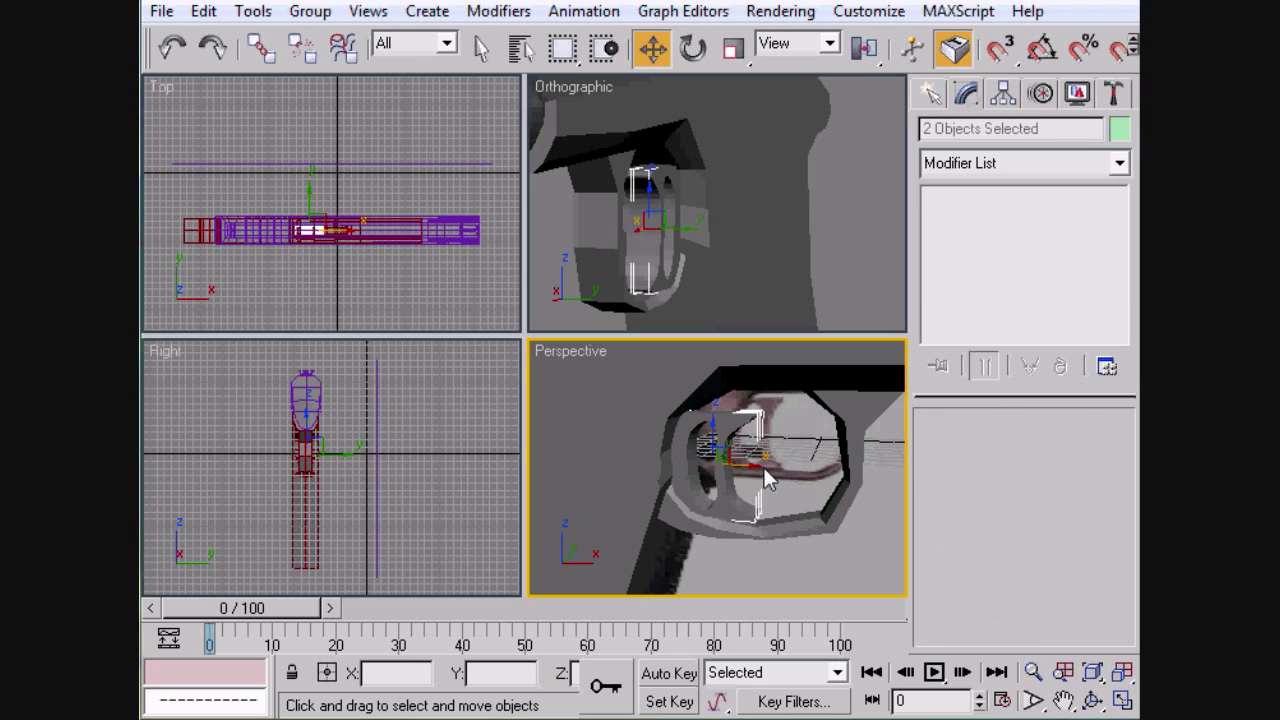
drag(744, 459, 781, 463)
alt+middle_drag(780, 460, 789, 474)
click(718, 408)
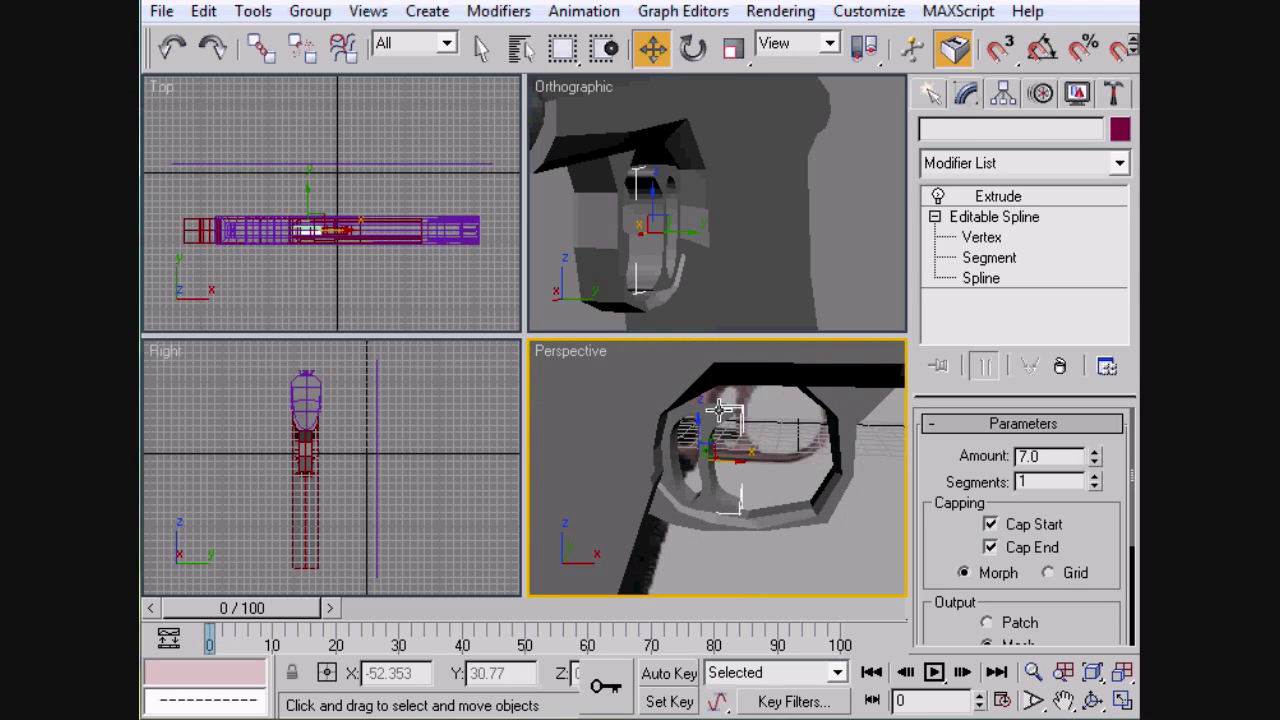